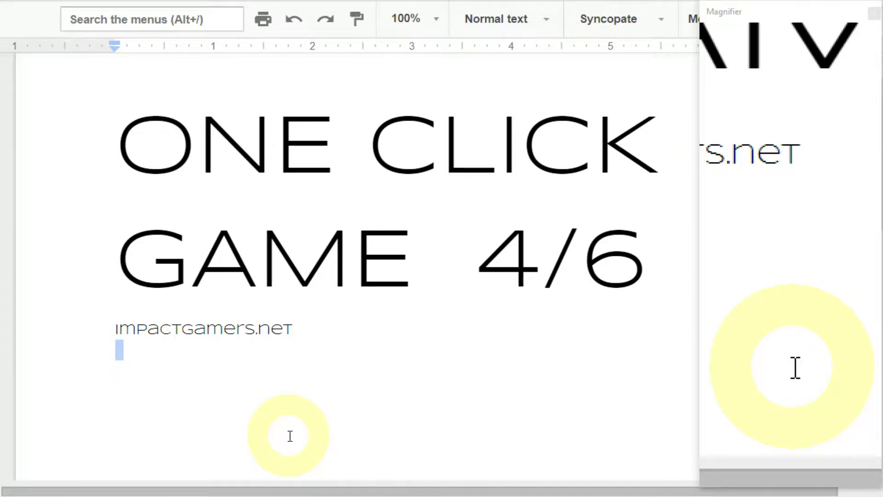
# Switch to Clickteam Fusion, open the recent oneclick project and open its Game frame
pyautogui.hotkey('alt', 'Tab')
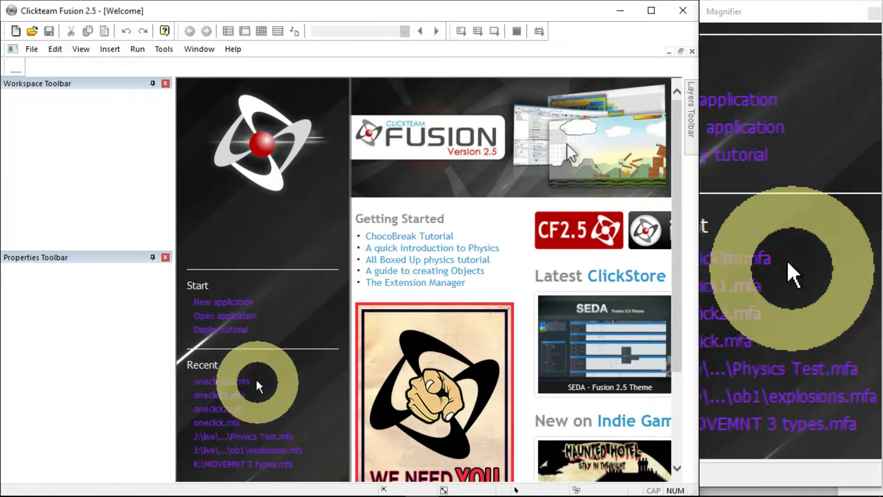
pyautogui.click(224, 393)
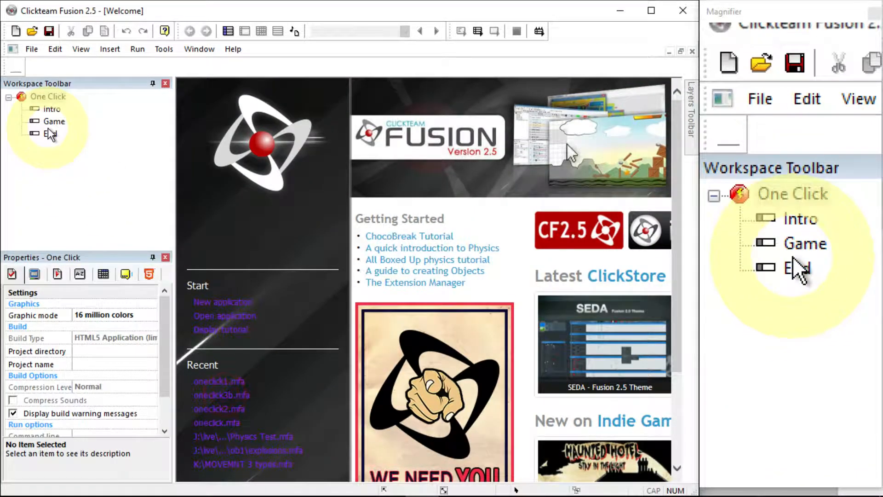
pyautogui.doubleClick(54, 121)
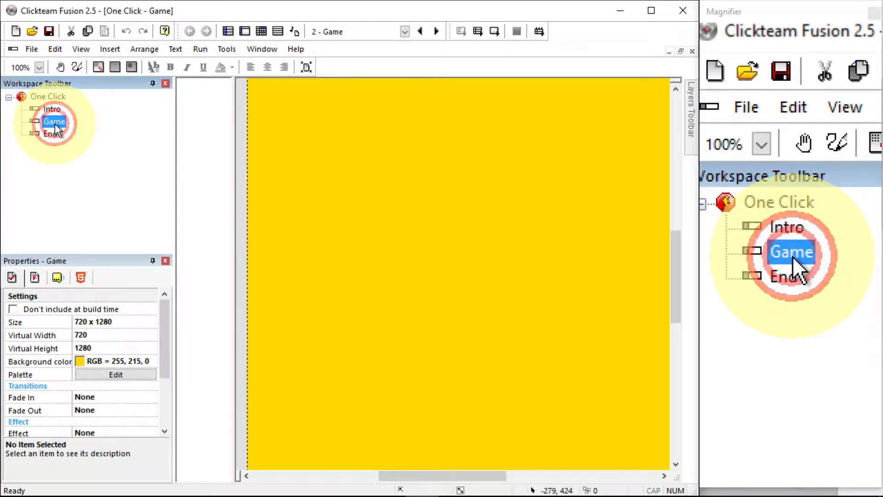
# Insert an Active object near the bottom-left corner of the Game frame
pyautogui.click(39, 68)
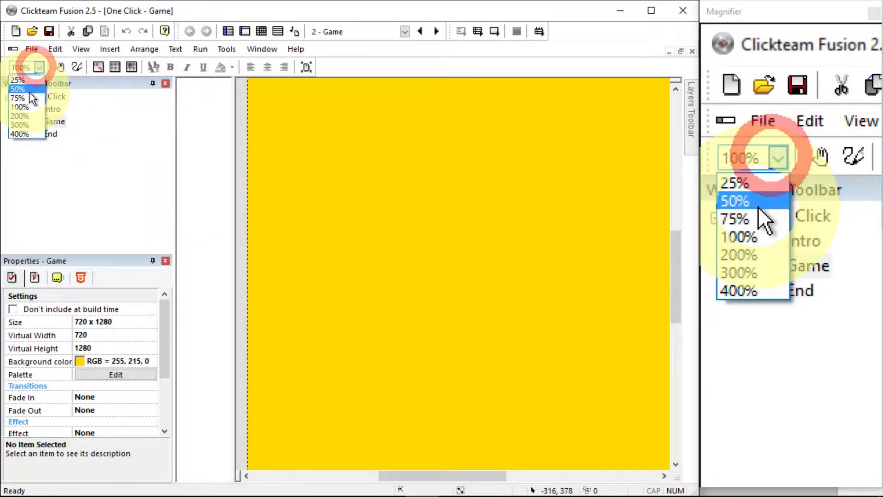
pyautogui.click(29, 92)
pyautogui.click(26, 68)
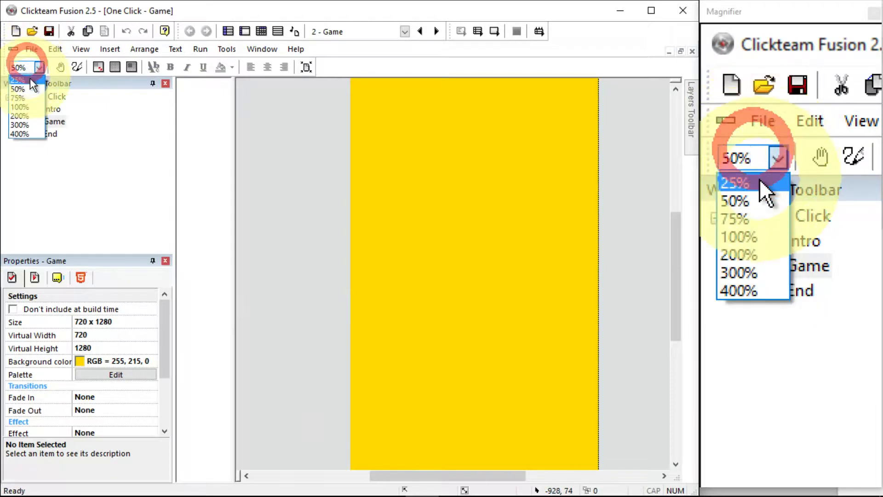
pyautogui.click(30, 80)
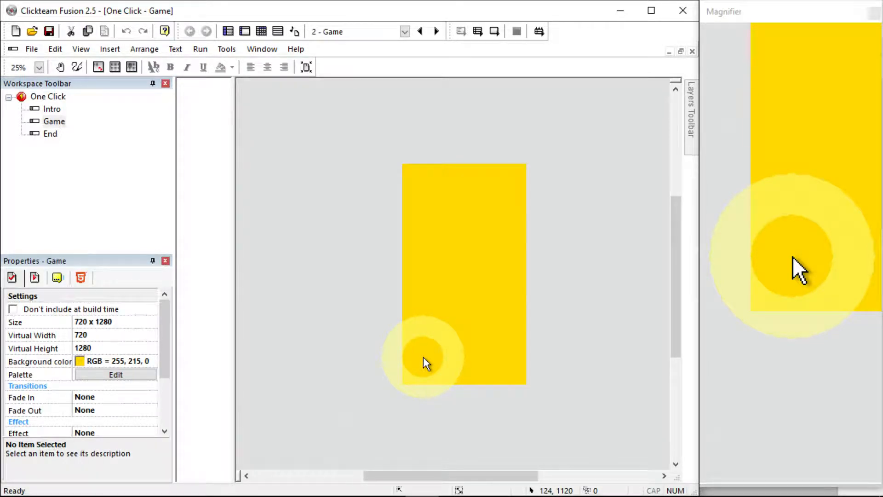
pyautogui.click(110, 48)
pyautogui.click(130, 94)
pyautogui.click(331, 179)
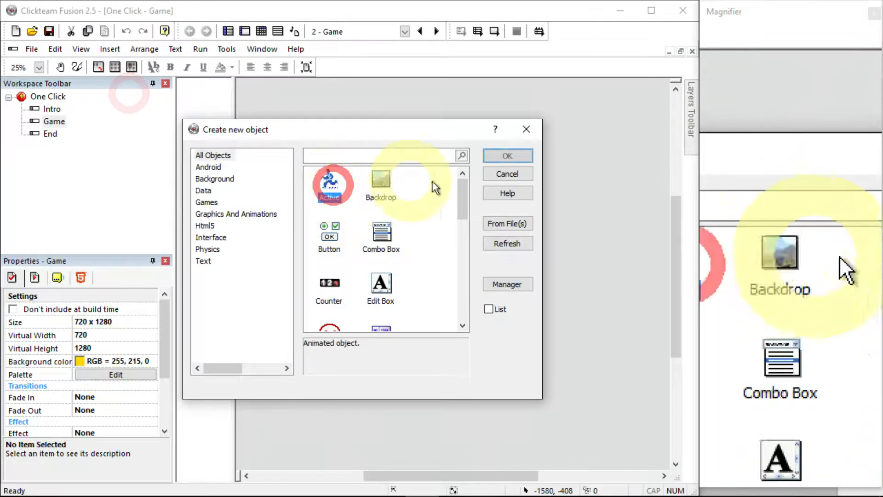
pyautogui.click(501, 156)
pyautogui.click(416, 359)
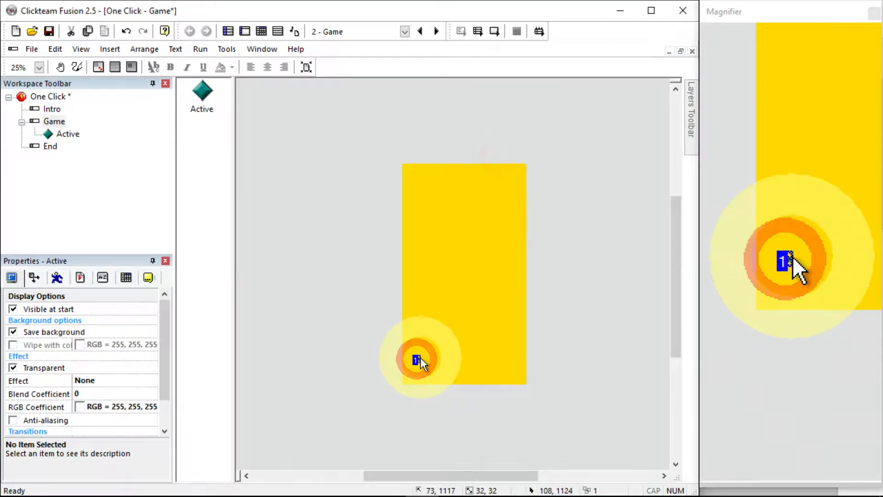
# Rename the Active object to Player
pyautogui.press('F2')
pyautogui.write('Player')
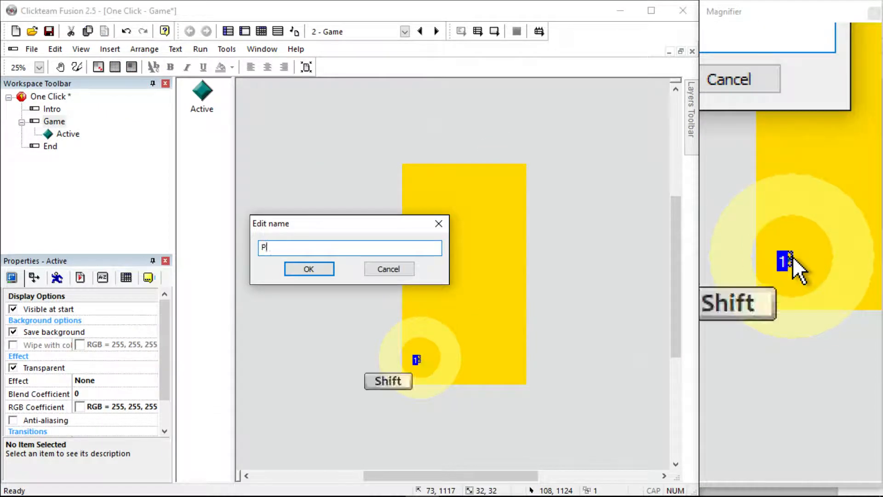
pyautogui.press('Return')
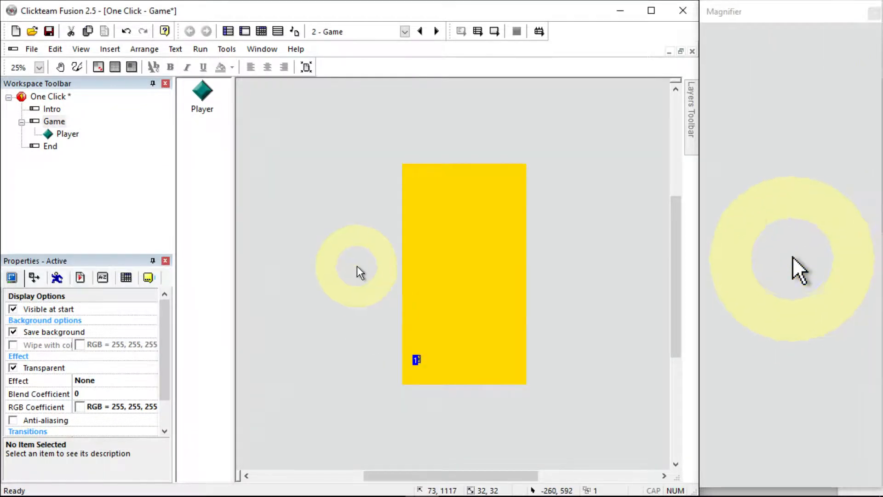
# Set the Player's movement type to Bouncing Ball
pyautogui.click(57, 278)
pyautogui.click(103, 322)
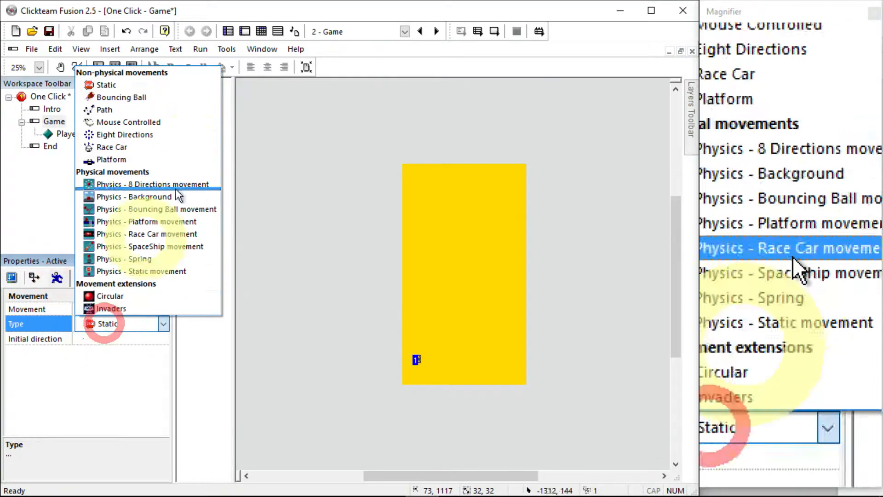
pyautogui.click(199, 97)
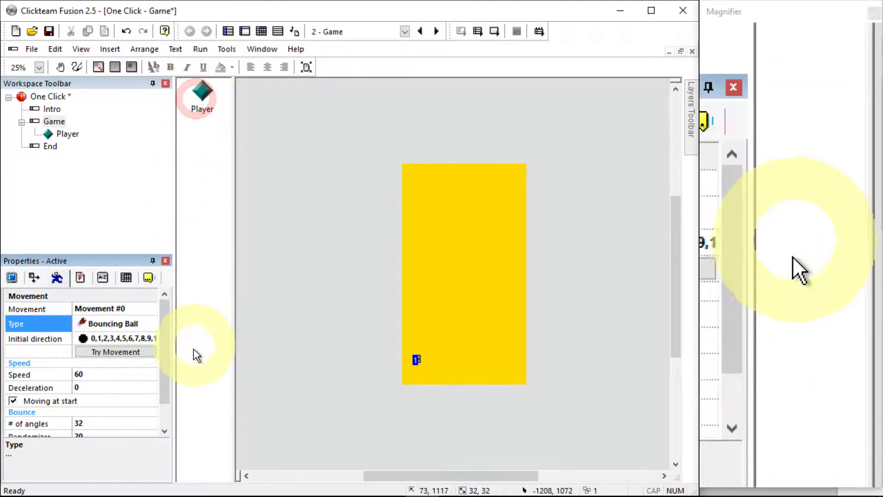
# Limit the initial direction to right only and set the movement speed to 40
pyautogui.click(145, 342)
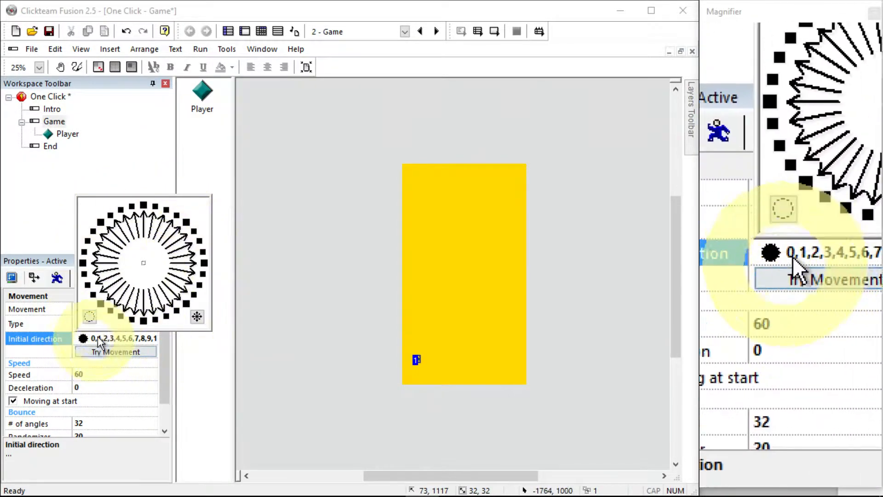
pyautogui.click(90, 318)
pyautogui.click(204, 263)
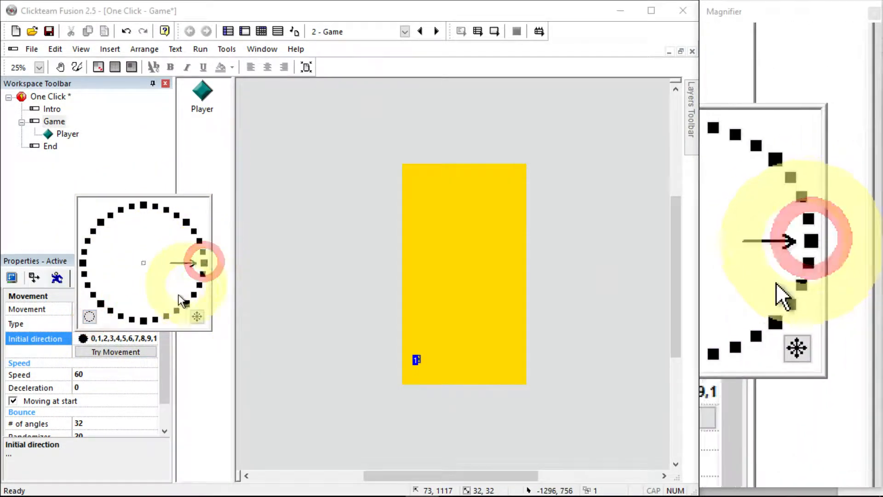
pyautogui.click(86, 374)
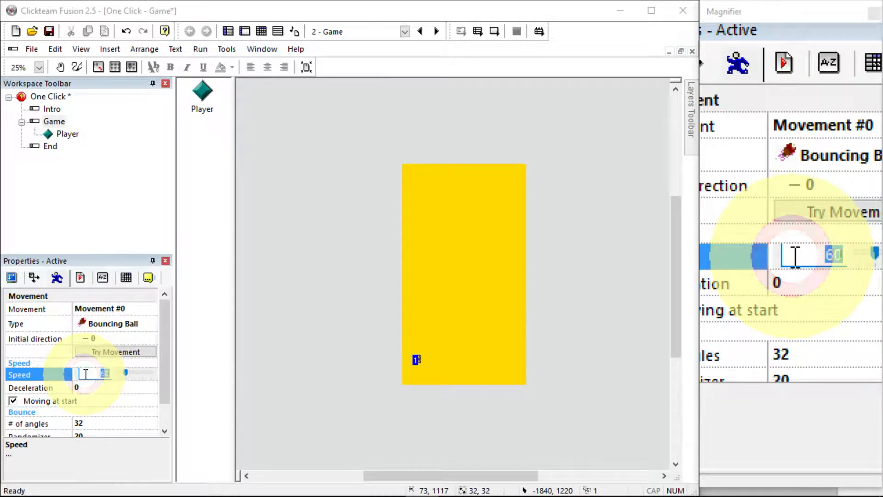
pyautogui.press('Return')
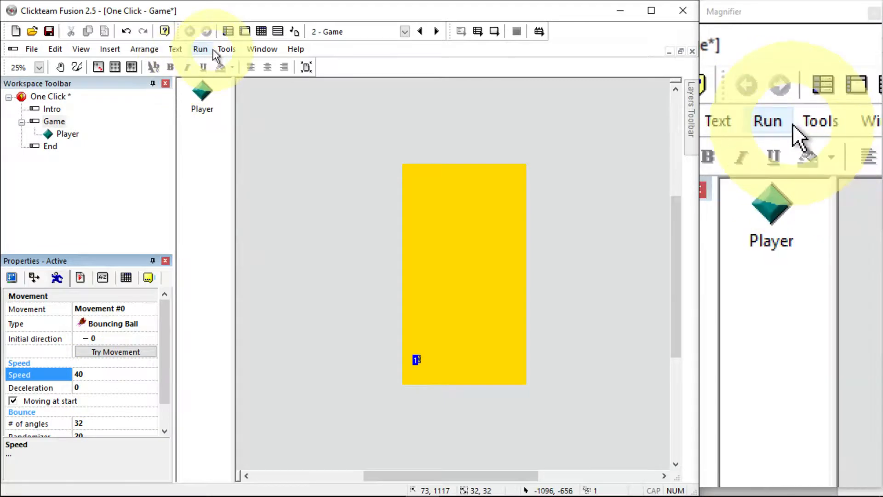
# Examine the application's settings and window properties
pyautogui.click(200, 49)
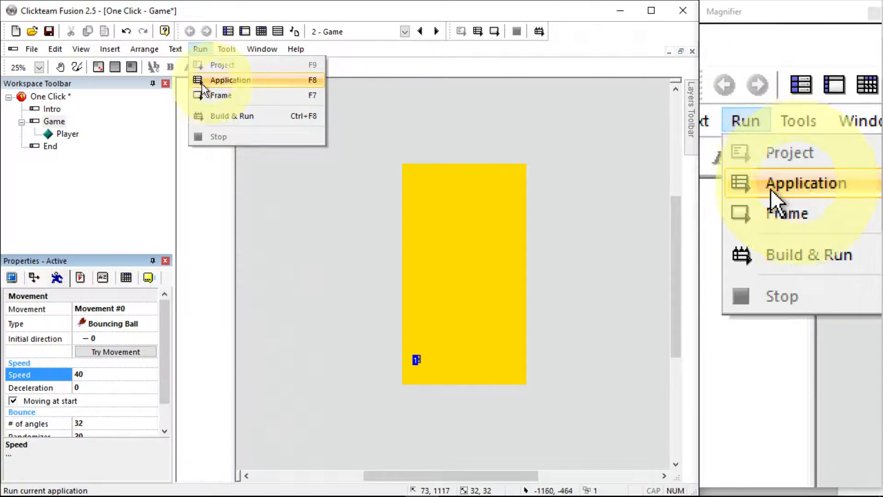
pyautogui.click(50, 96)
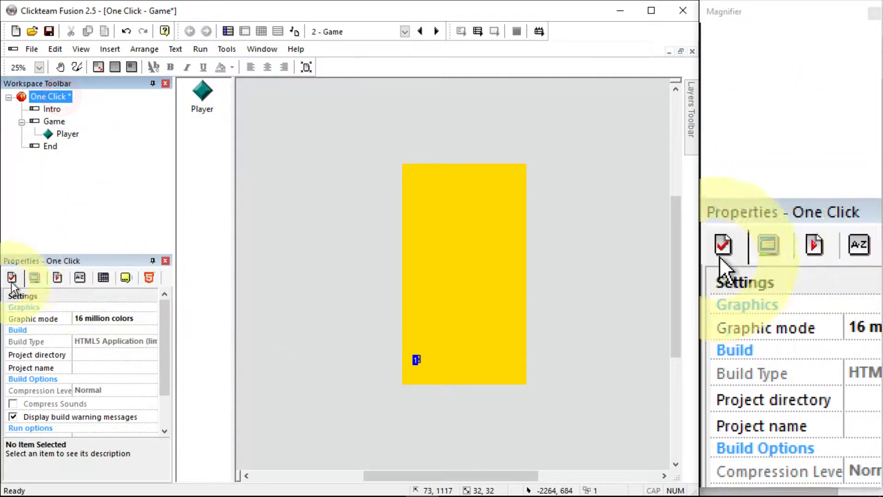
pyautogui.click(35, 278)
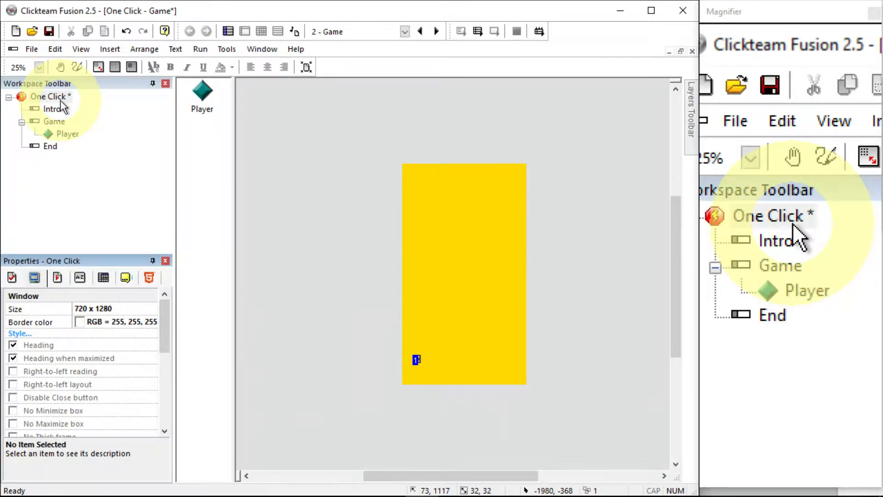
pyautogui.click(49, 96)
pyautogui.click(34, 278)
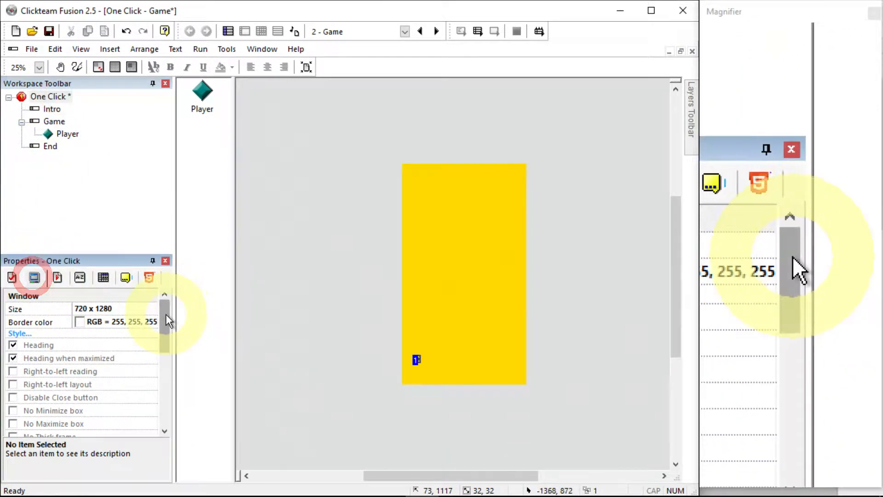
pyautogui.moveTo(165, 313); pyautogui.dragTo(164, 405)
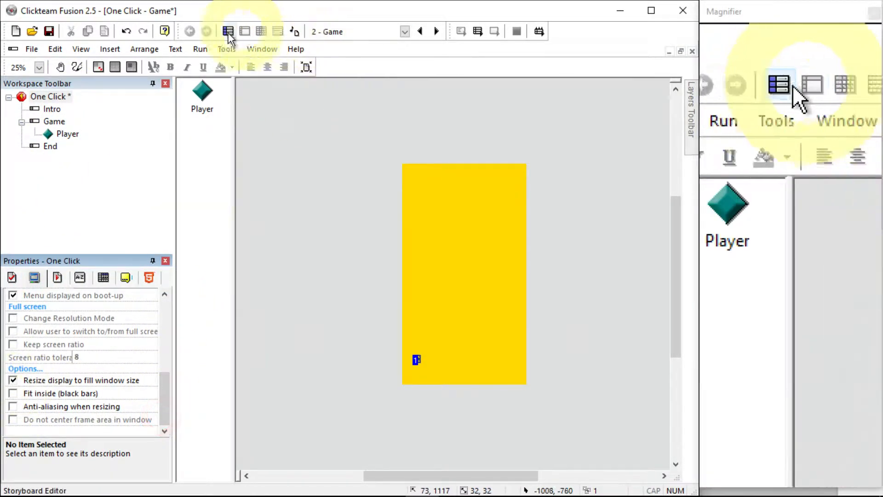
# Run the application to test the Player's movement, then close the game window
pyautogui.click(201, 48)
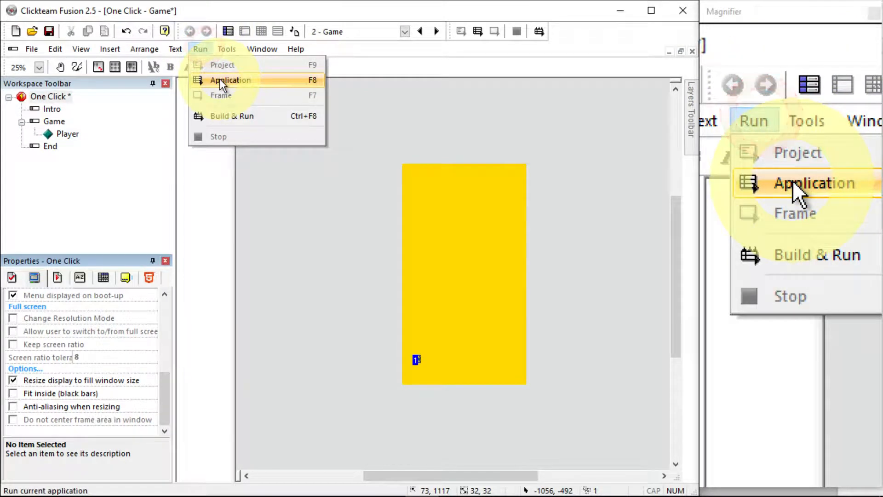
pyautogui.click(222, 81)
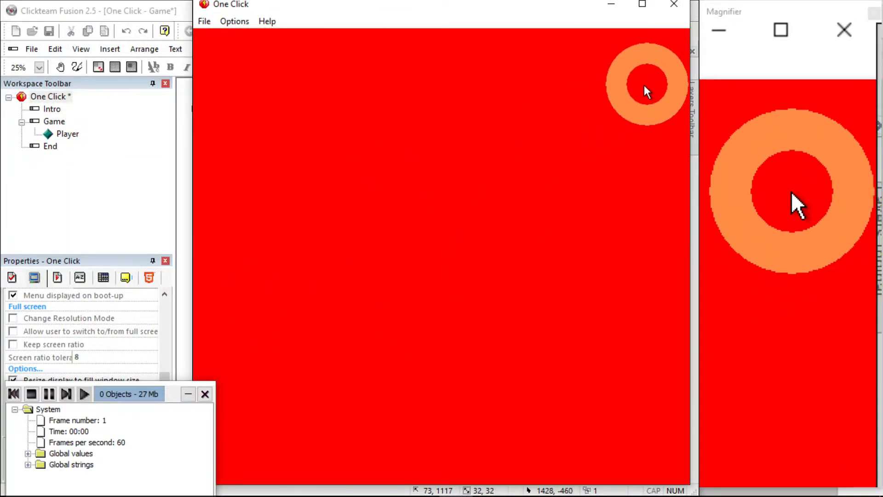
pyautogui.click(655, 72)
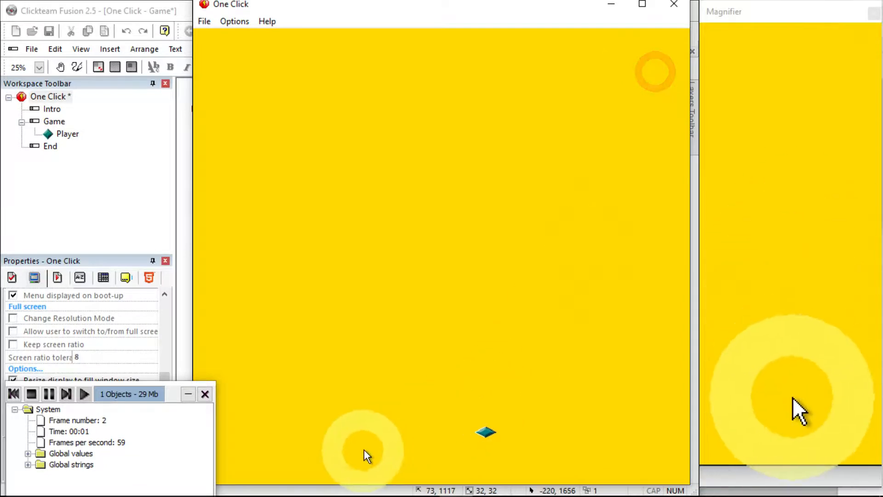
pyautogui.moveTo(690, 404); pyautogui.dragTo(447, 403)
pyautogui.click(363, 288)
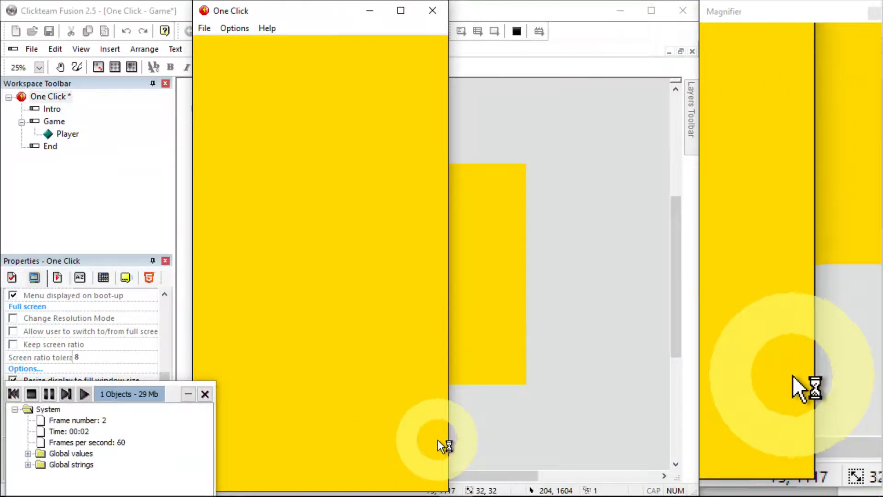
pyautogui.click(435, 14)
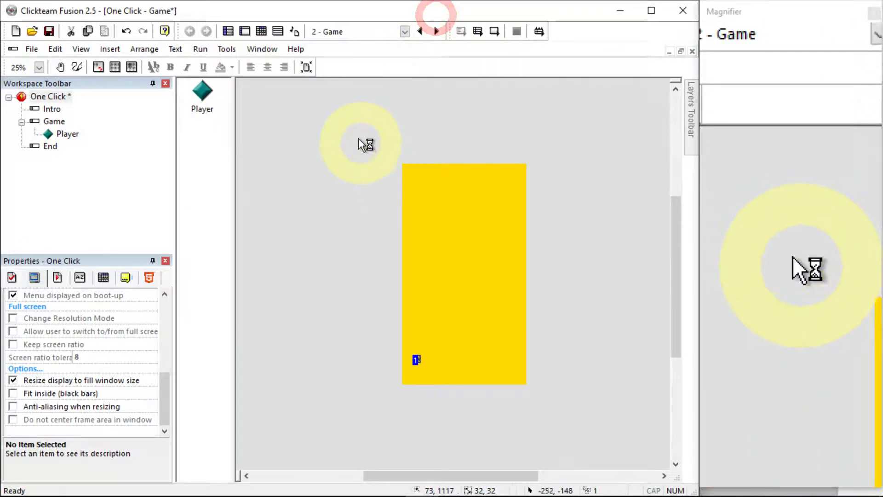
# Open the Event Editor and delete the existing left-click event
pyautogui.click(261, 32)
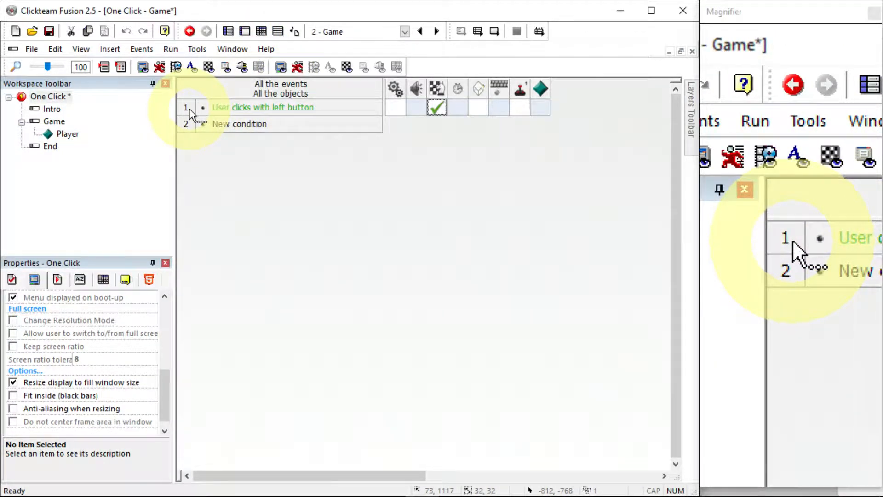
pyautogui.rightClick(190, 110)
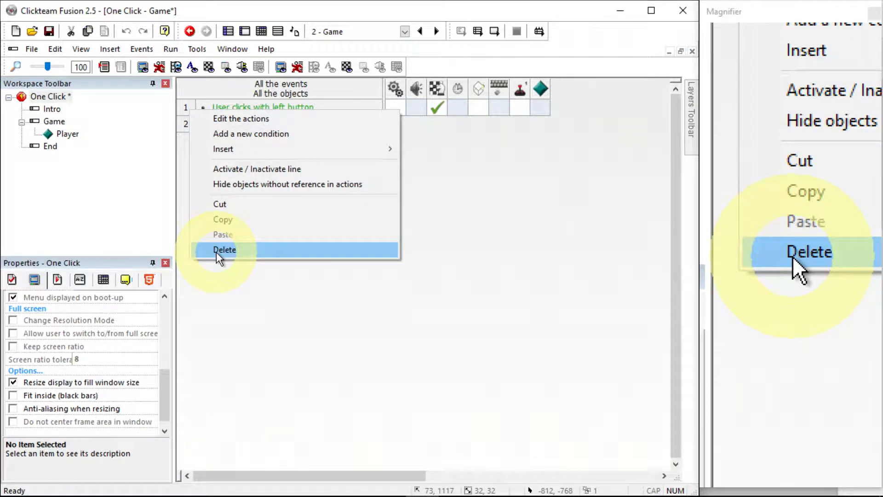
pyautogui.click(219, 251)
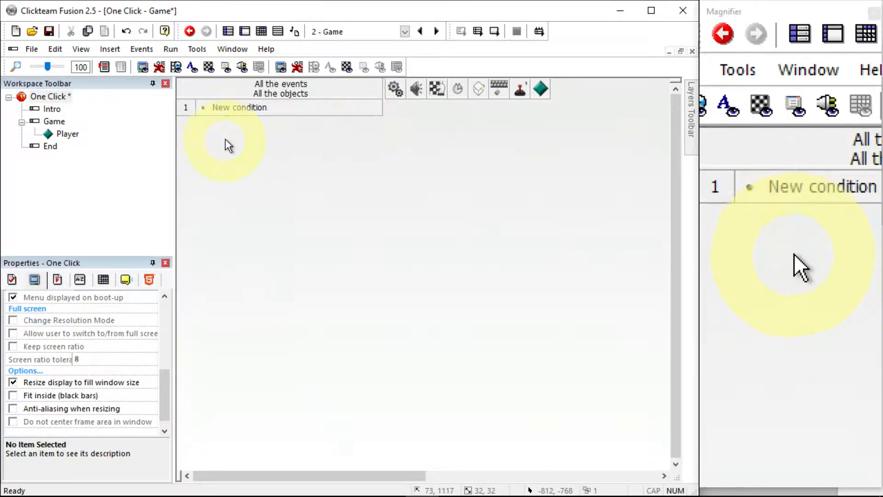
# Add a new condition for a left mouse button click and attach a logical OR operator to it
pyautogui.doubleClick(240, 108)
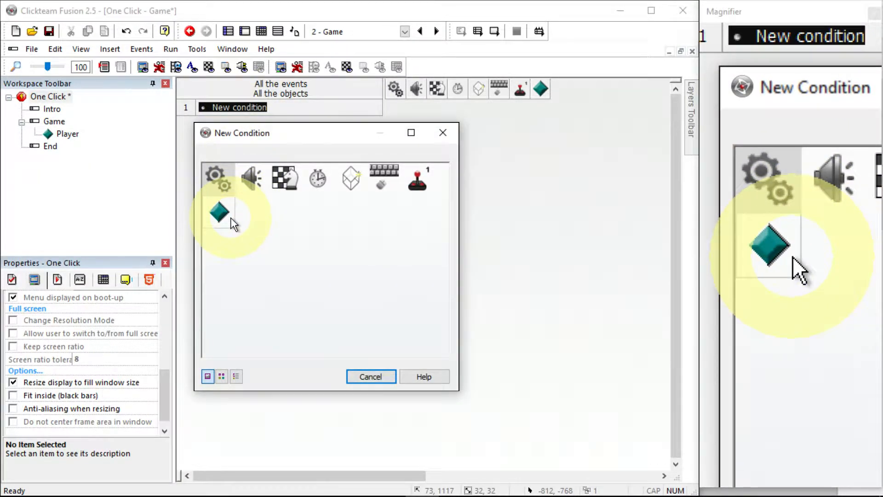
pyautogui.click(384, 177)
pyautogui.click(411, 202)
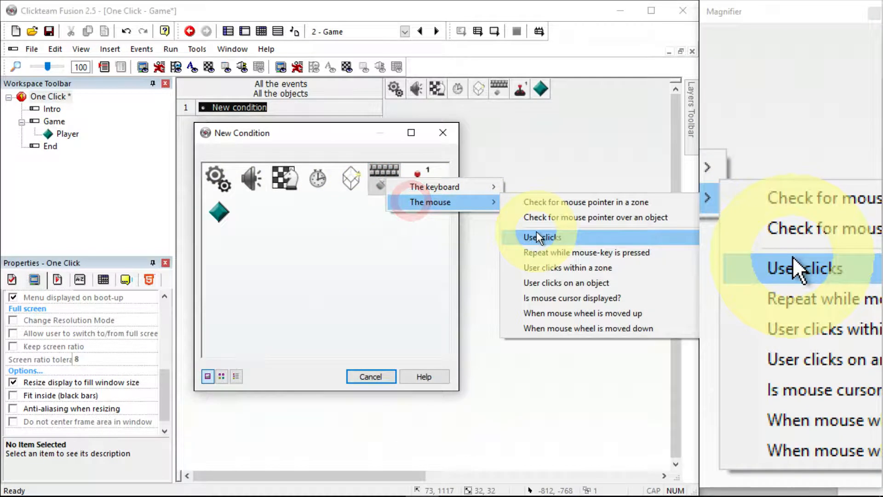
pyautogui.click(536, 231)
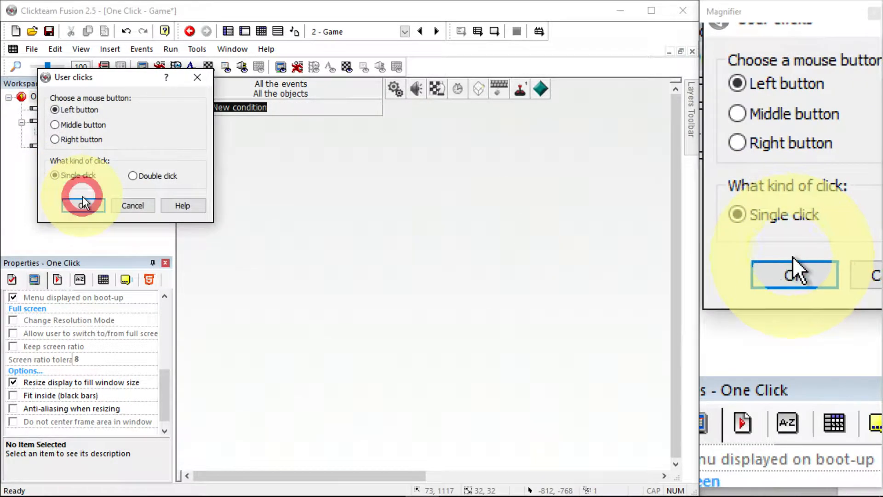
pyautogui.click(90, 203)
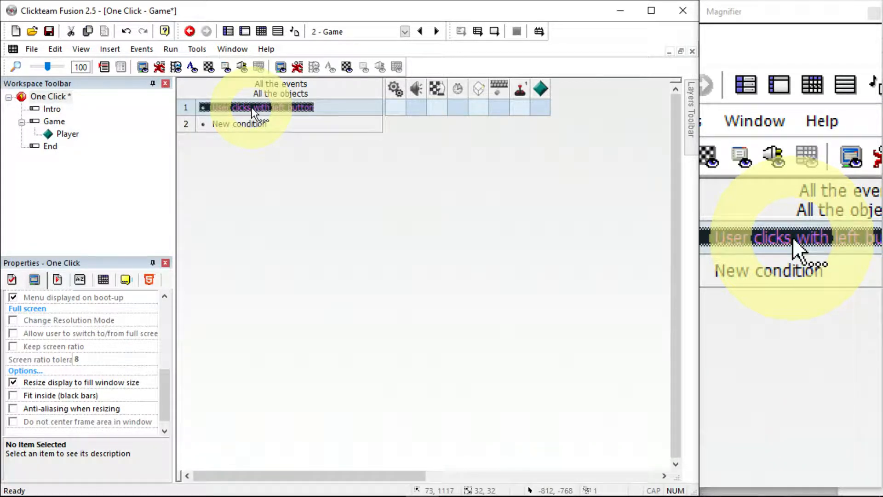
pyautogui.rightClick(252, 108)
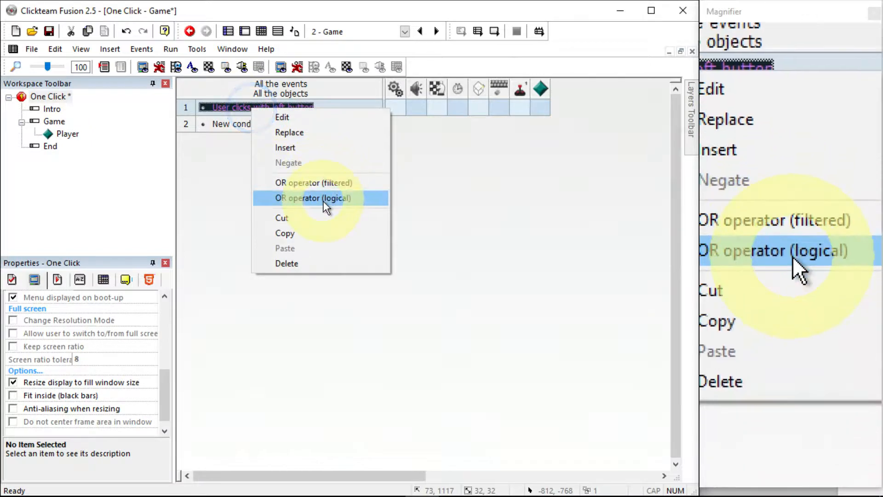
pyautogui.click(323, 200)
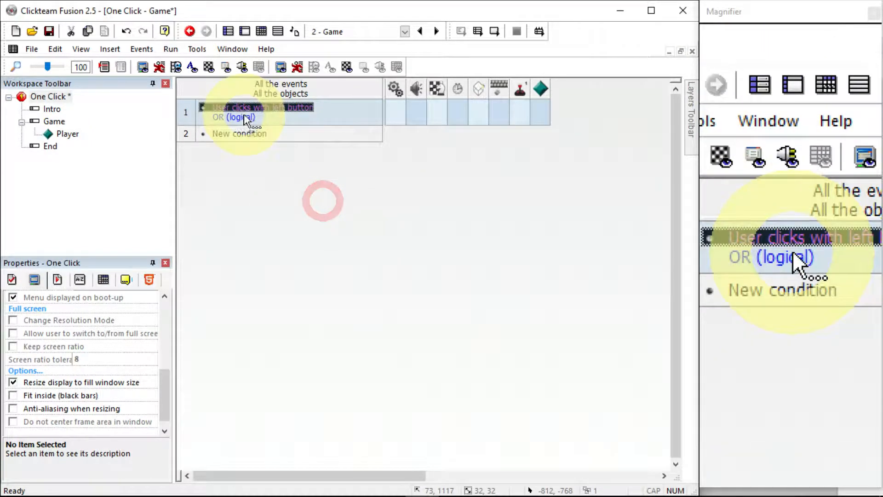
# Insert a second condition after the OR in event 1: upon pressing the Space bar key
pyautogui.rightClick(243, 117)
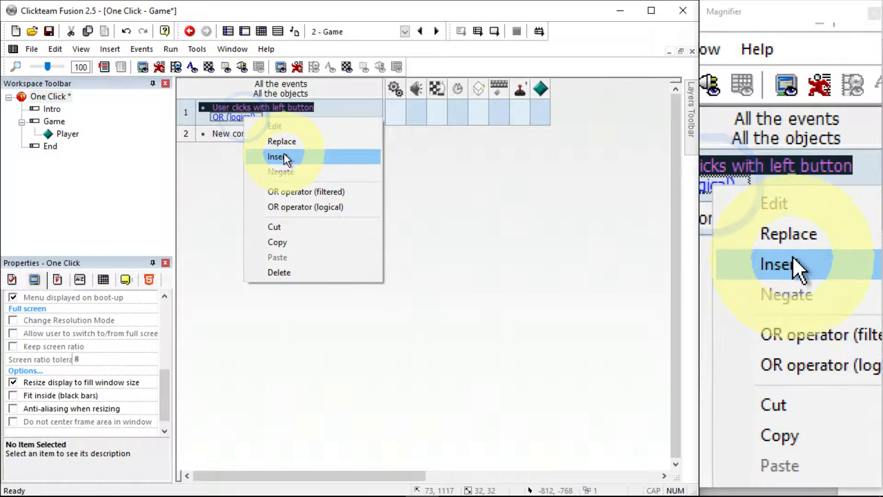
pyautogui.click(281, 155)
pyautogui.click(381, 177)
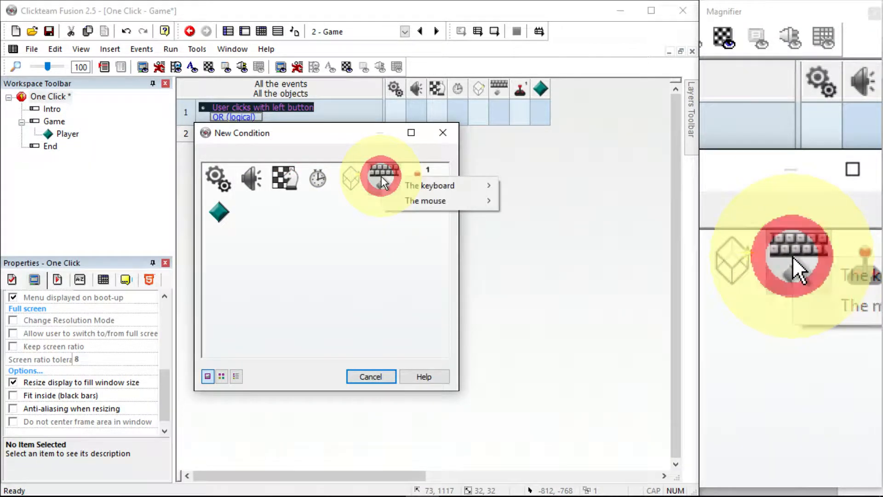
pyautogui.moveTo(433, 190)
pyautogui.click(529, 184)
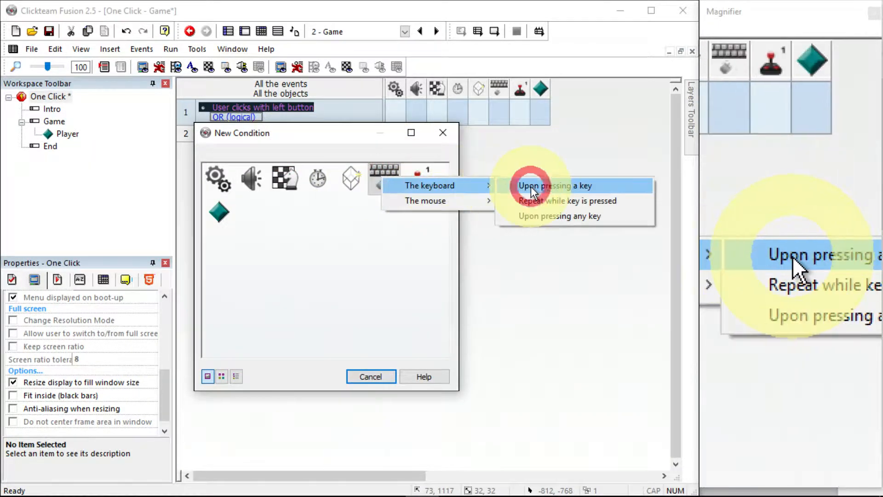
pyautogui.press('space')
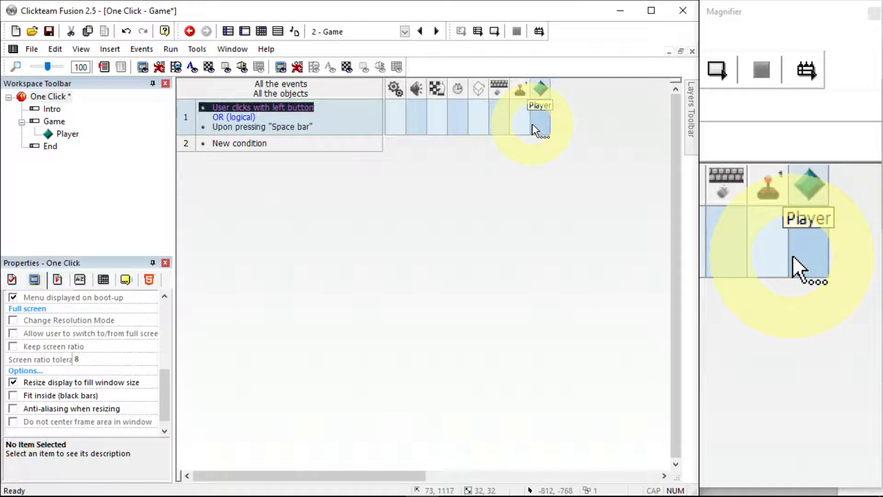
# Add an action to event 1 that toggles the Player's internal flag 0
pyautogui.click(533, 129)
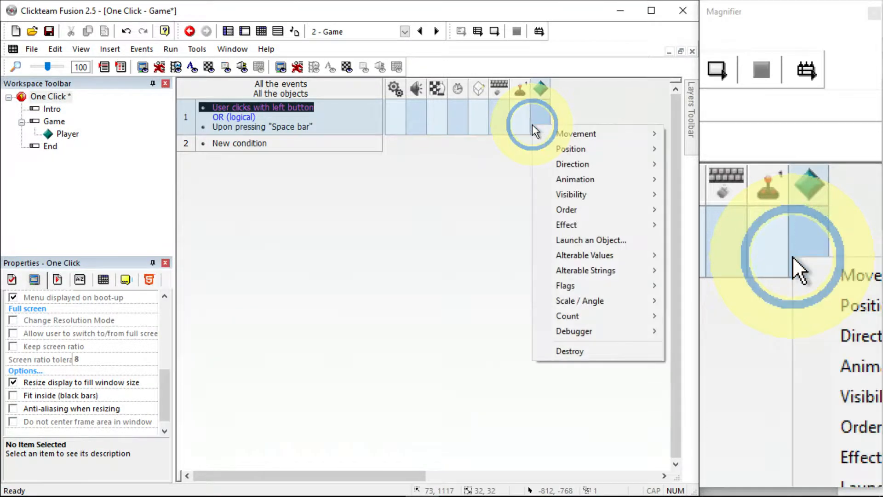
pyautogui.moveTo(582, 287)
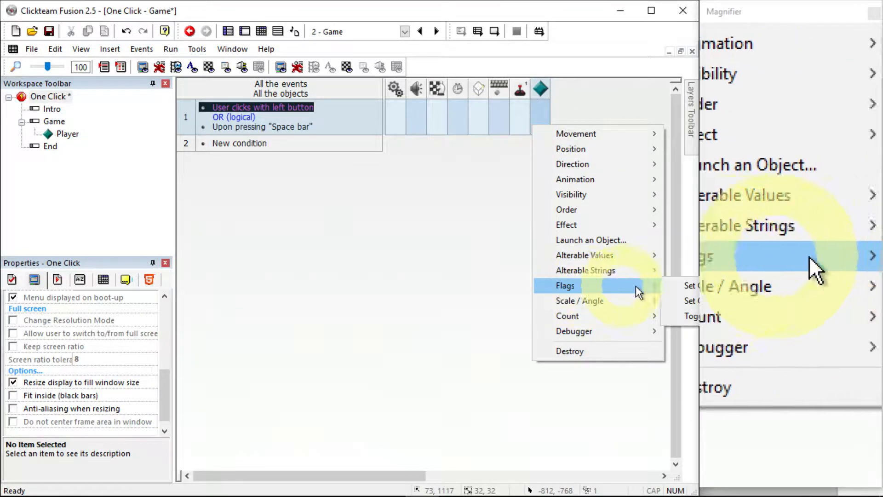
pyautogui.click(679, 316)
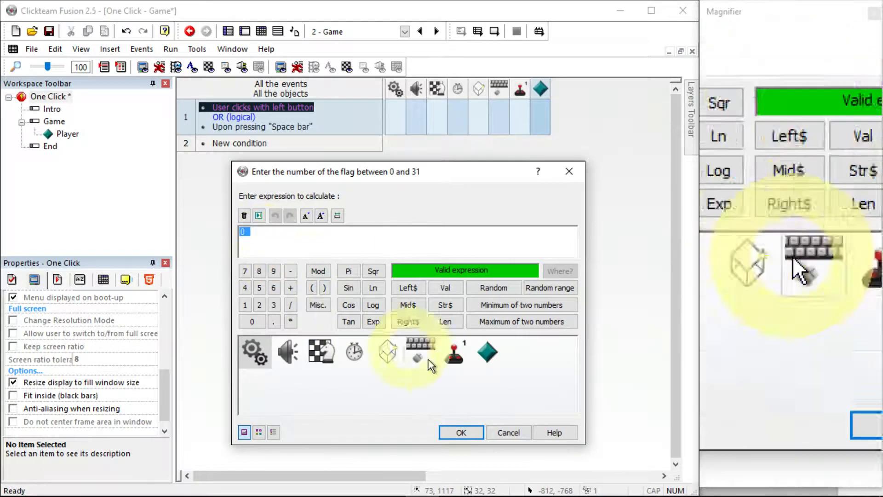
pyautogui.click(462, 433)
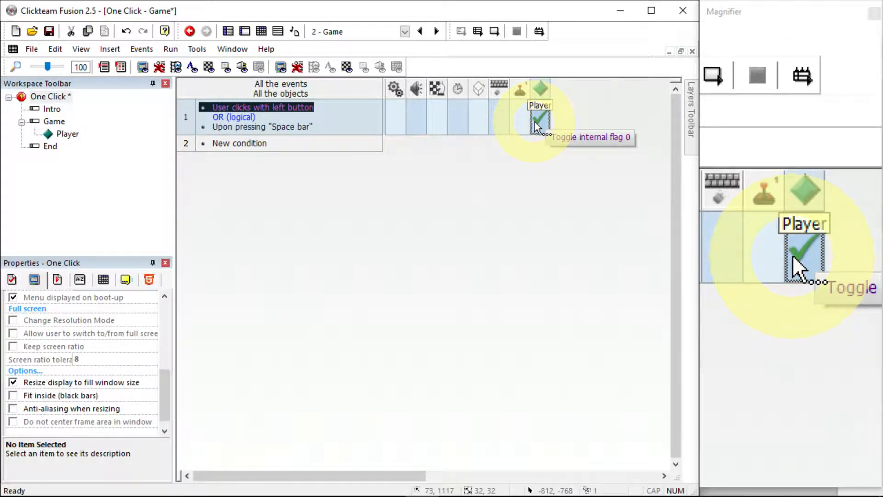
# Create a new event with the condition that the Player's internal flag 0 is off
pyautogui.click(245, 150)
pyautogui.click(224, 219)
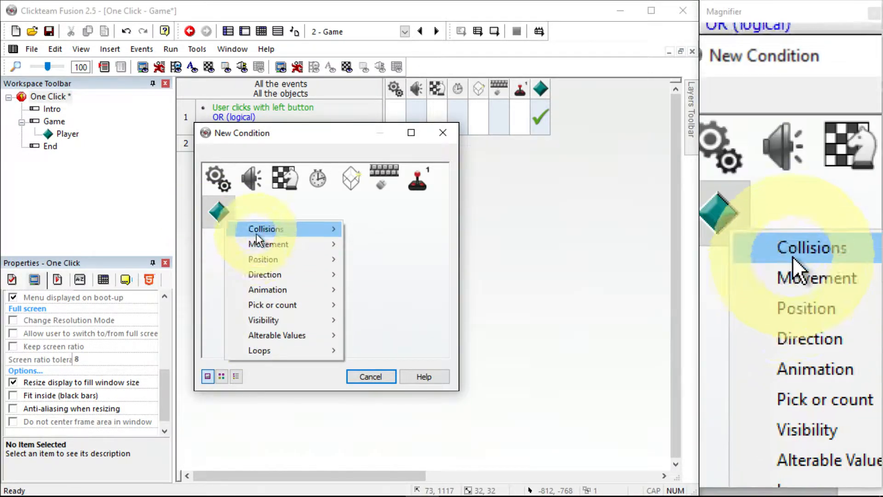
pyautogui.moveTo(254, 332)
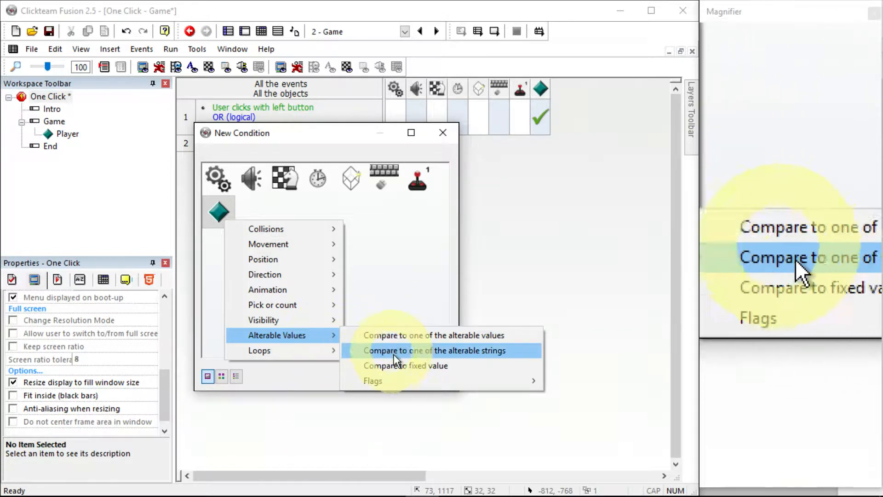
pyautogui.moveTo(392, 380)
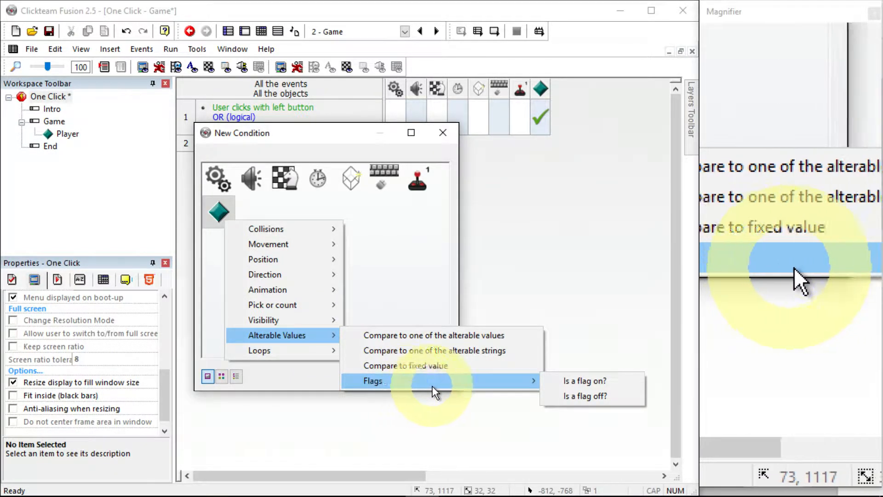
pyautogui.click(566, 396)
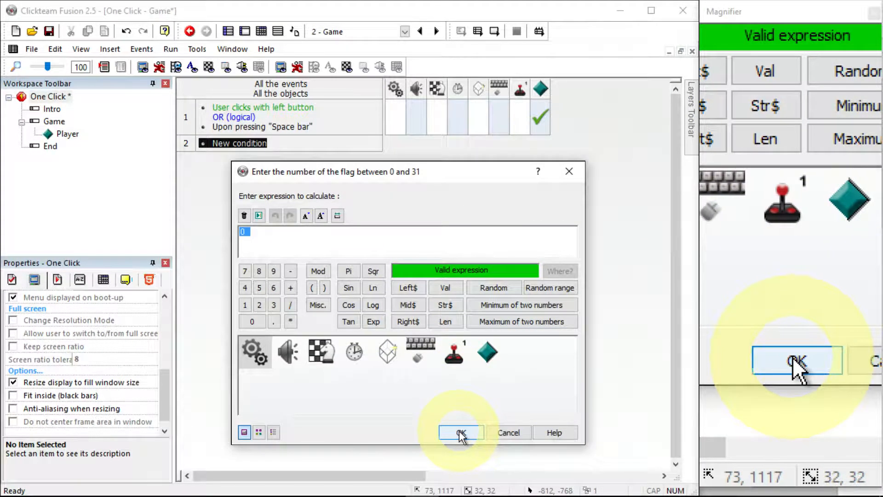
pyautogui.click(461, 433)
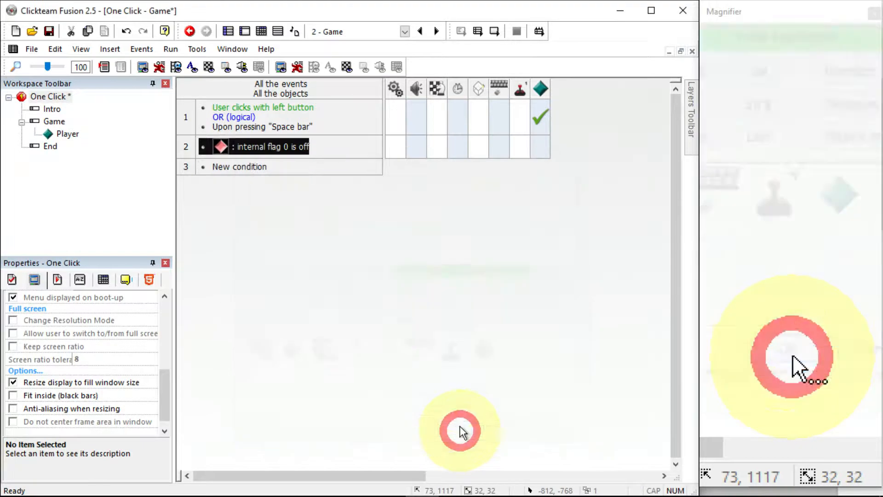
# Add an action to that event setting the Player's direction to 0 (right)
pyautogui.rightClick(541, 145)
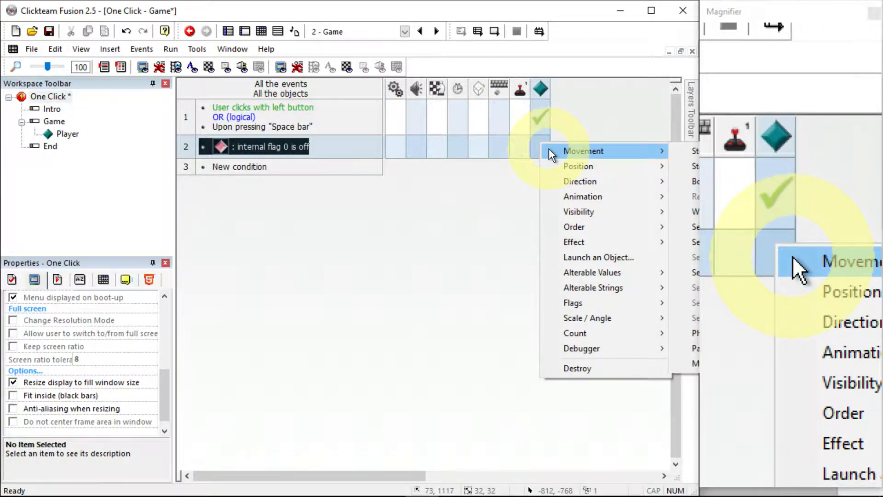
pyautogui.moveTo(572, 182)
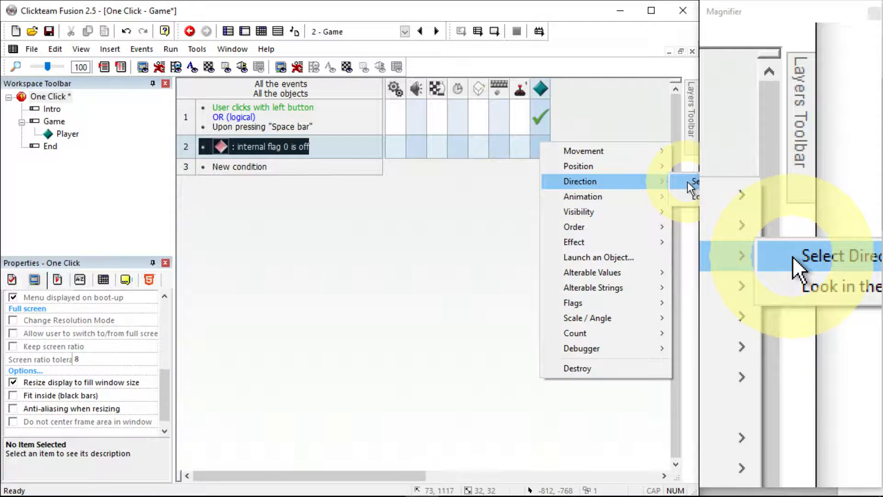
pyautogui.click(692, 182)
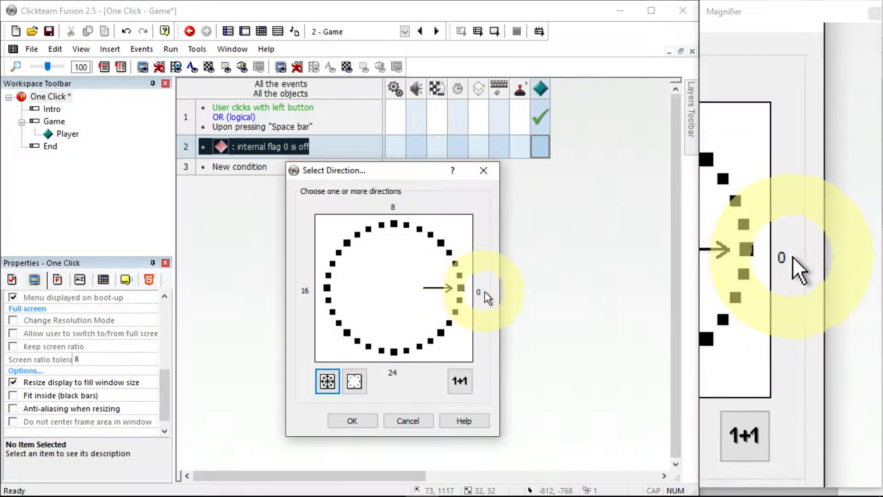
pyautogui.click(345, 421)
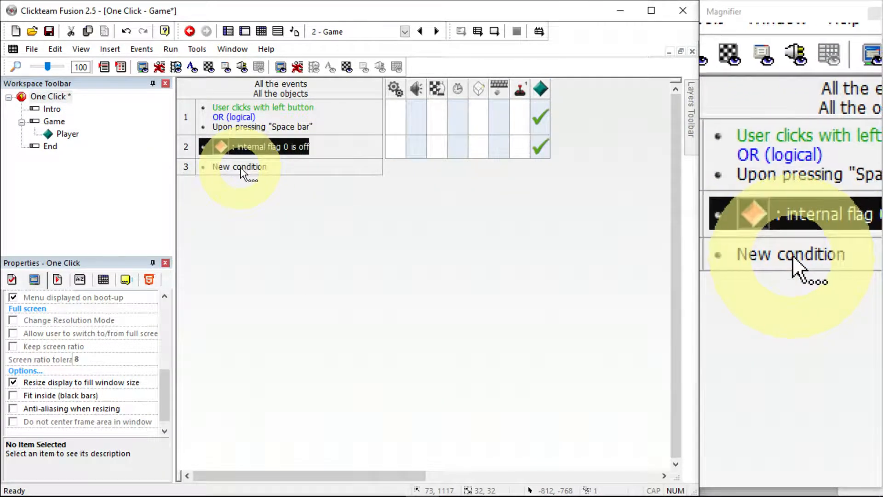
pyautogui.rightClick(265, 146)
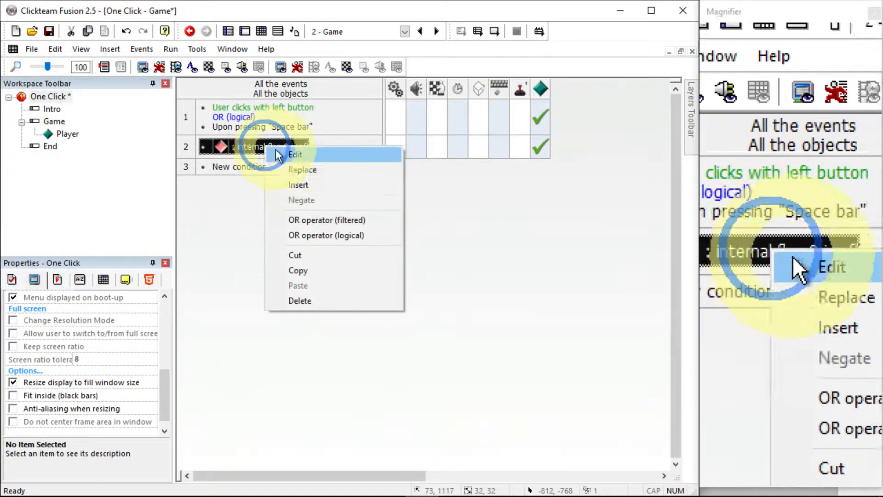
pyautogui.click(300, 153)
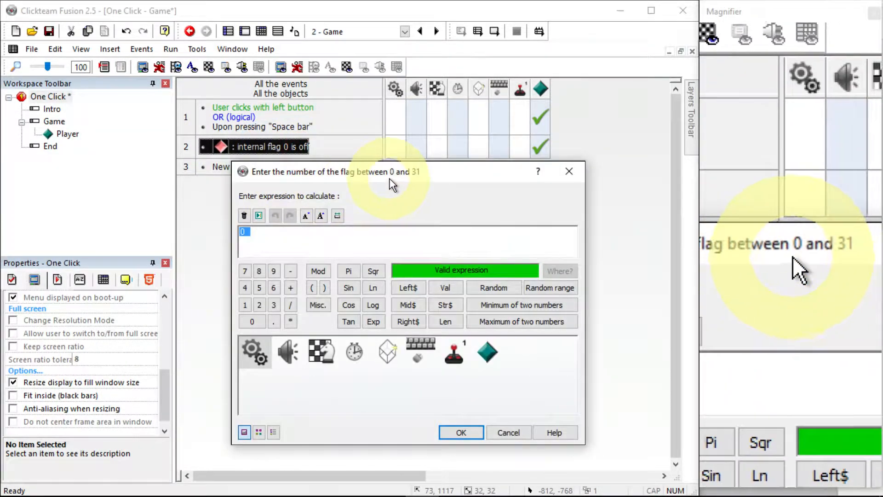
pyautogui.click(570, 172)
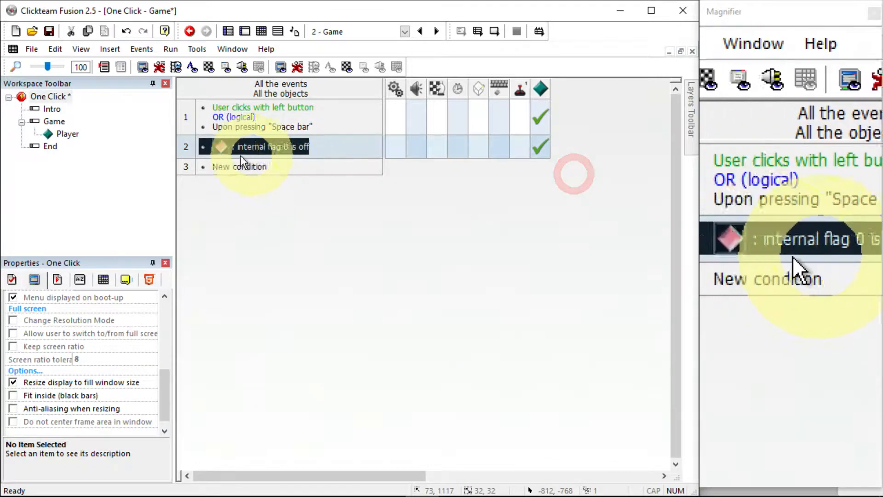
# Create a third event with the condition that the Player's internal flag 0 is on
pyautogui.doubleClick(232, 171)
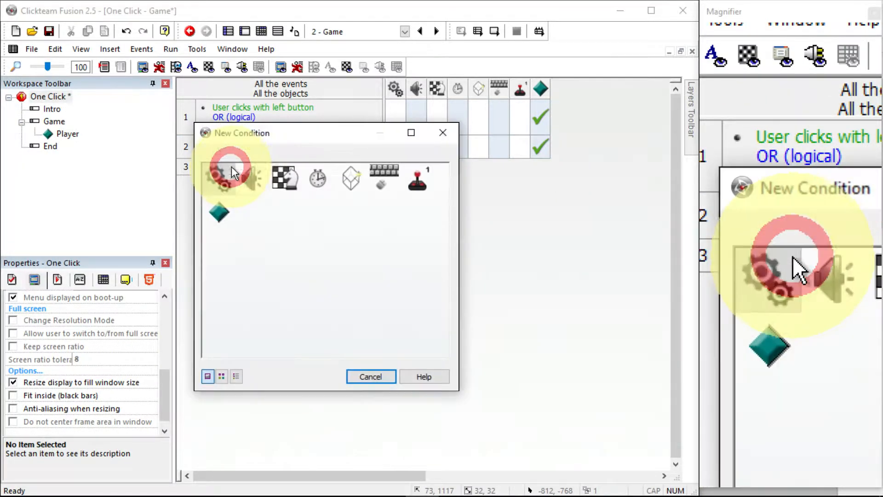
pyautogui.click(218, 211)
pyautogui.moveTo(303, 322)
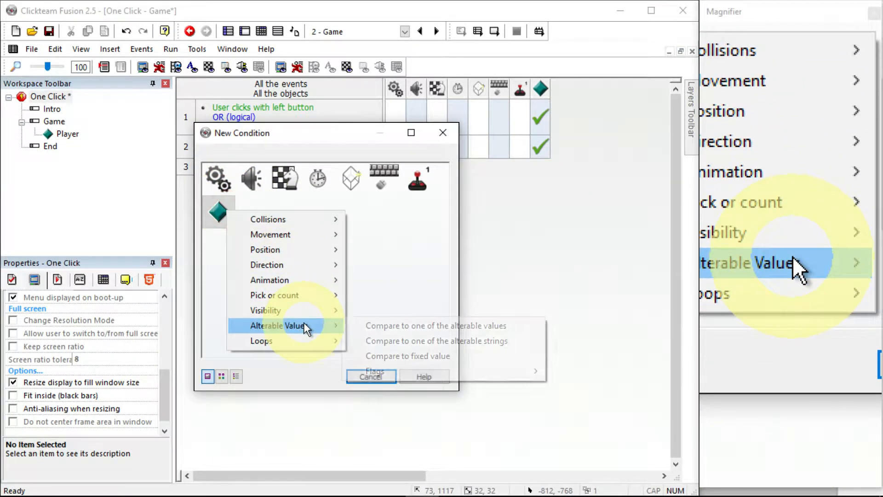
pyautogui.click(402, 371)
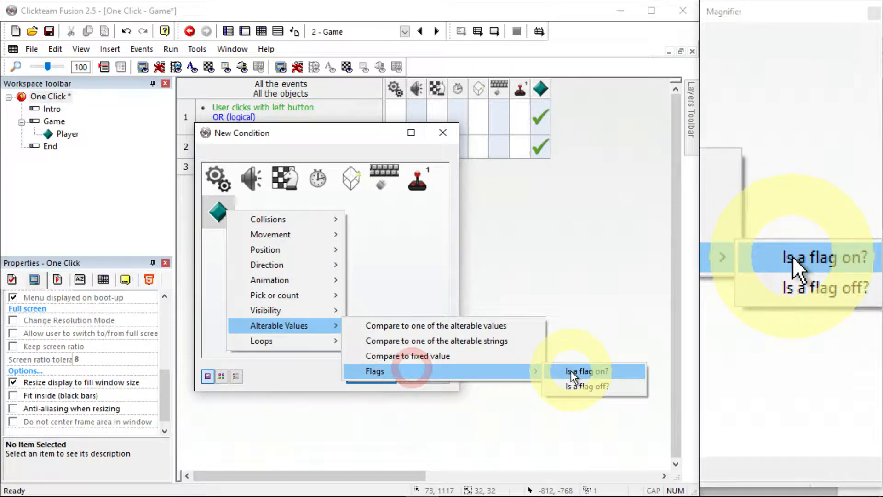
pyautogui.click(570, 372)
pyautogui.click(461, 433)
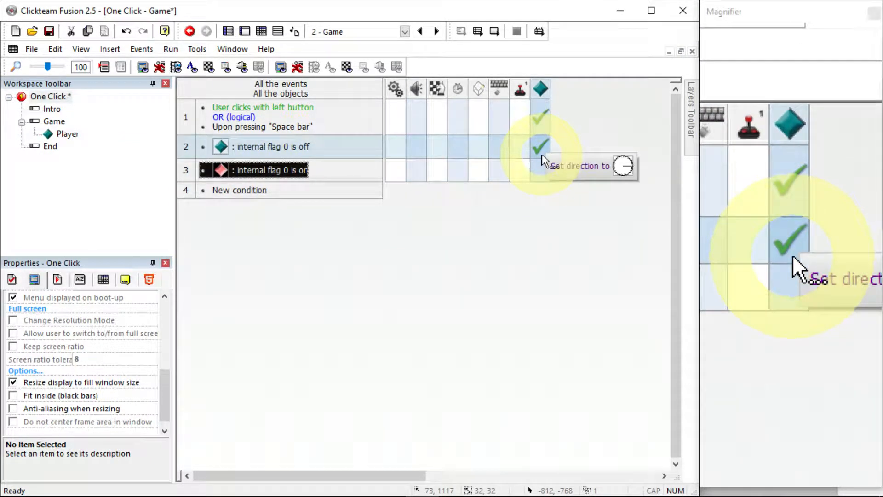
# Add an action to the third event setting the Player's direction to 16 (left) only
pyautogui.click(536, 171)
pyautogui.click(544, 181)
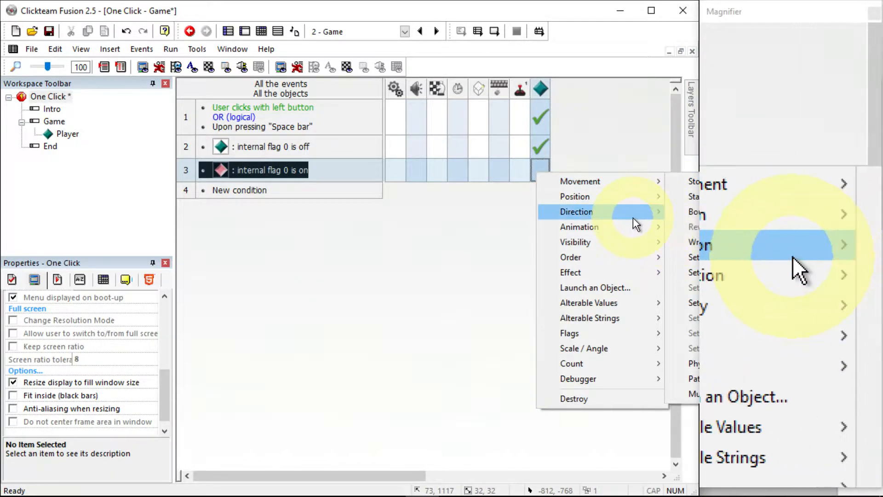
pyautogui.moveTo(633, 217)
pyautogui.click(674, 211)
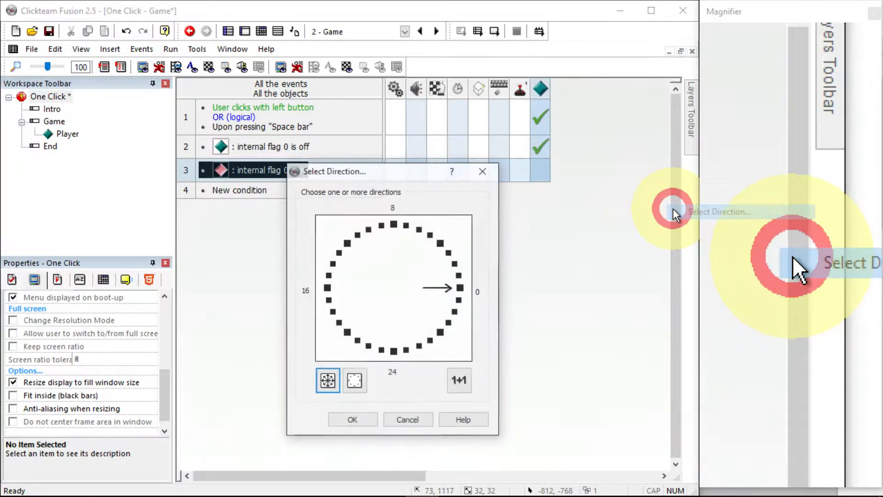
pyautogui.click(327, 289)
pyautogui.click(460, 288)
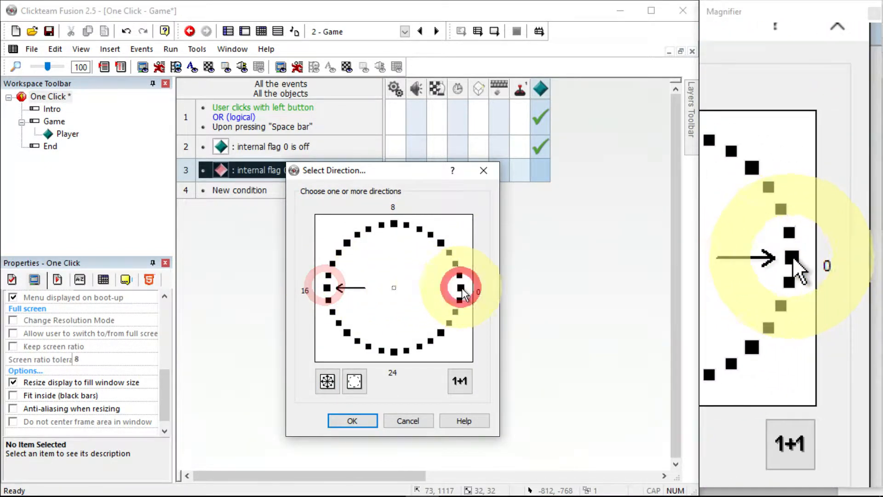
pyautogui.click(370, 421)
pyautogui.moveTo(547, 171)
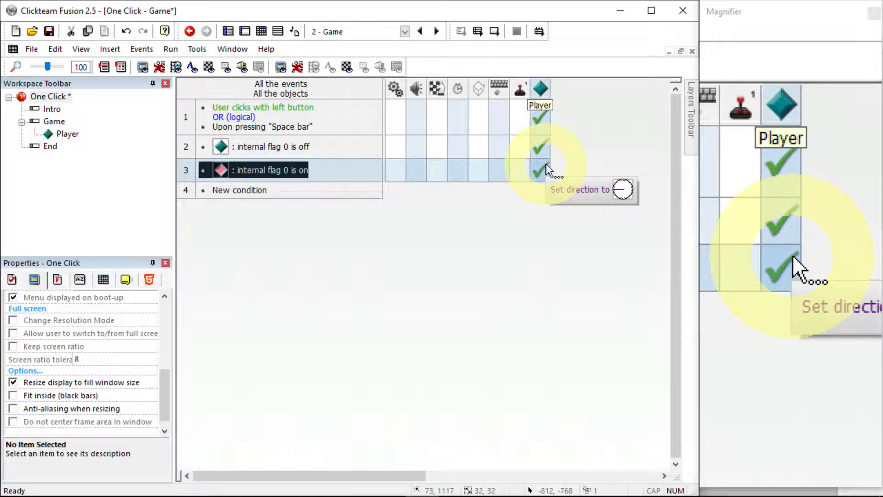
pyautogui.moveTo(541, 150)
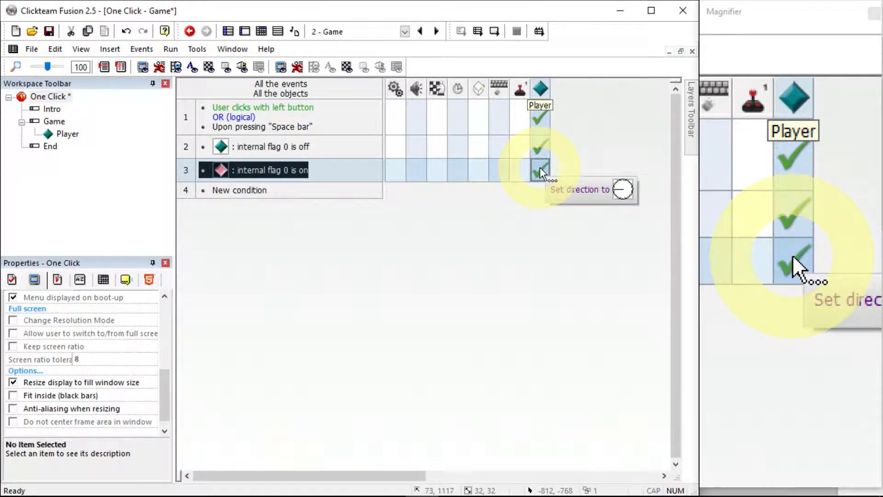
# Run the frame, click in the game window to test the Player's direction switching, and close it
pyautogui.click(173, 49)
pyautogui.click(188, 95)
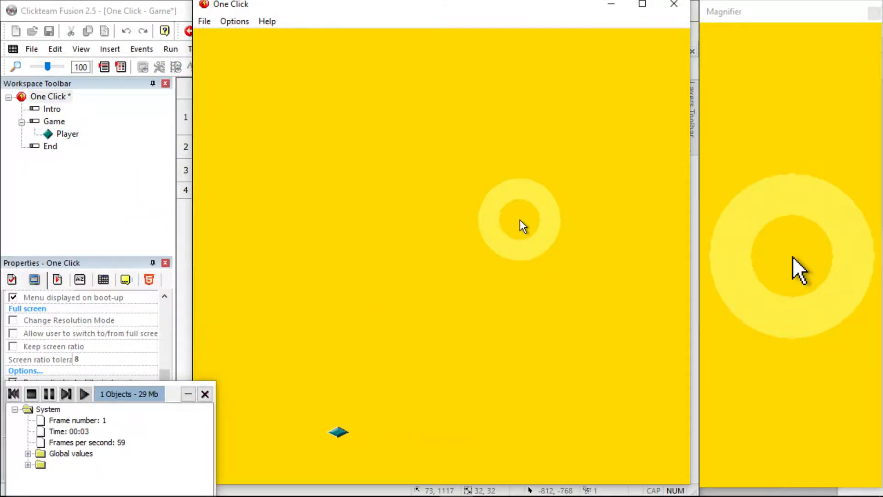
pyautogui.click(519, 219)
pyautogui.click(511, 220)
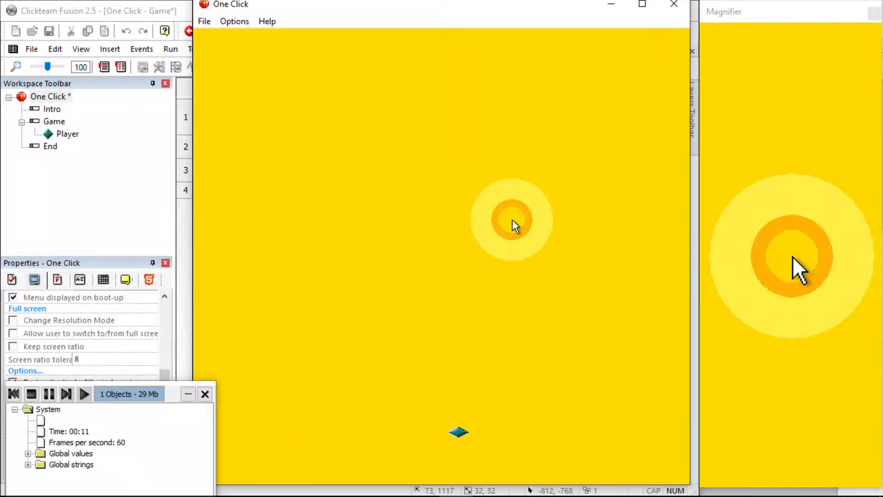
pyautogui.click(512, 220)
pyautogui.click(526, 203)
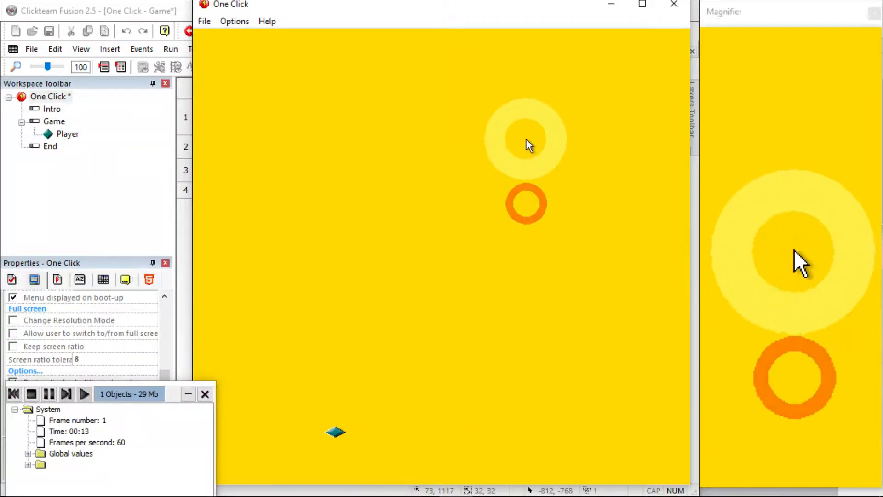
pyautogui.click(673, 5)
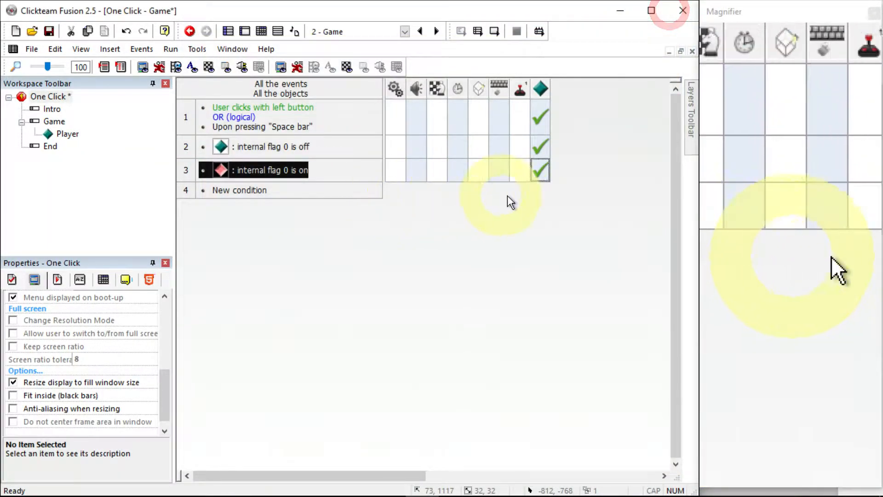
# Run the frame to test the Player's movement, then close the game window
pyautogui.click(170, 49)
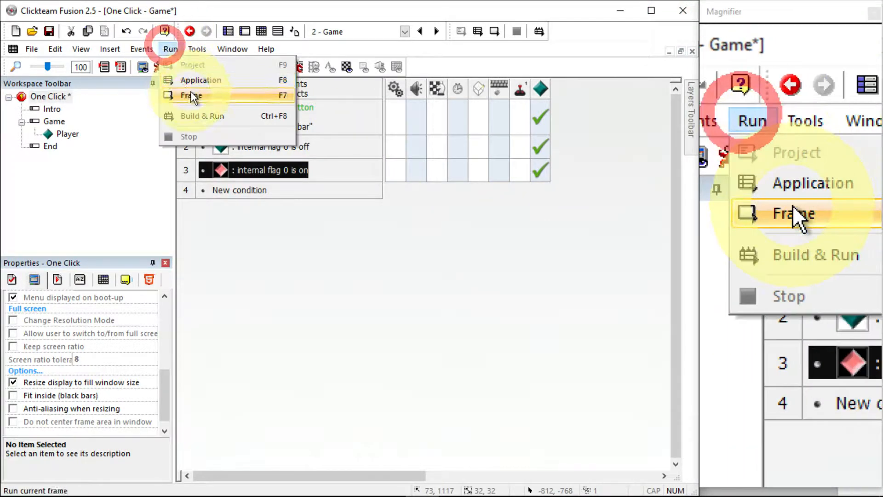
pyautogui.click(190, 96)
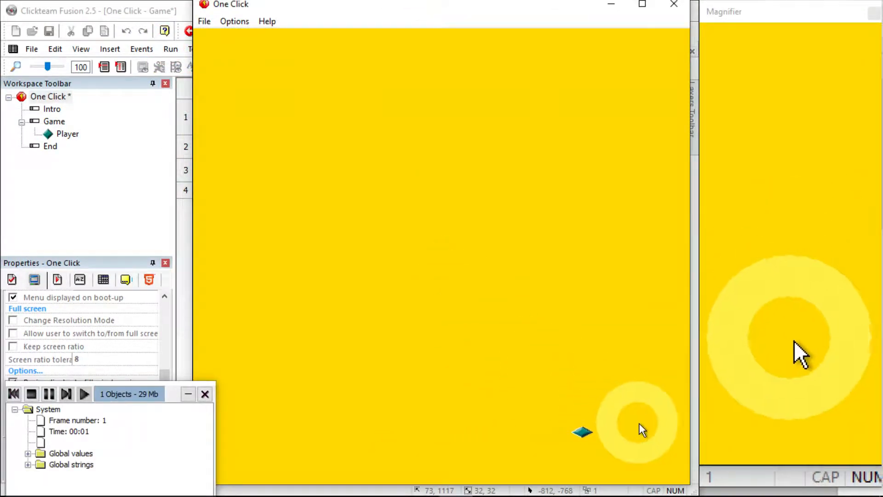
pyautogui.click(672, 5)
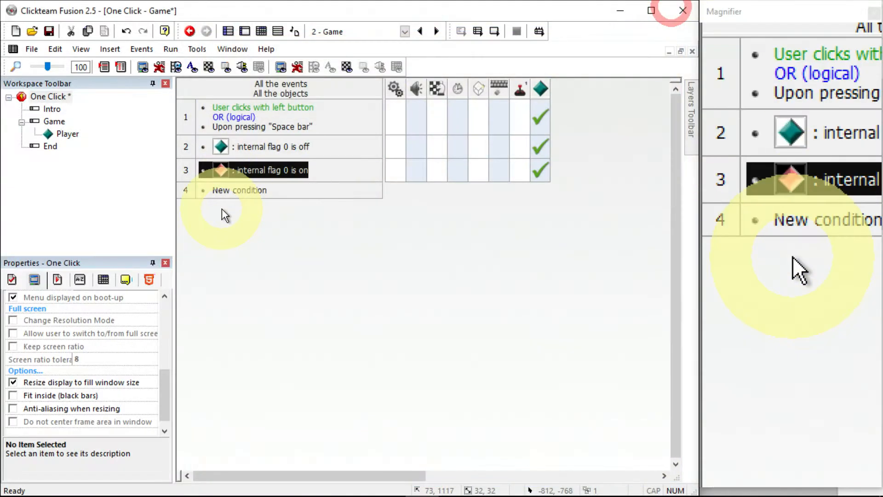
# Create a fourth event with the condition that the Player leaves the play area on the left or right
pyautogui.click(242, 191)
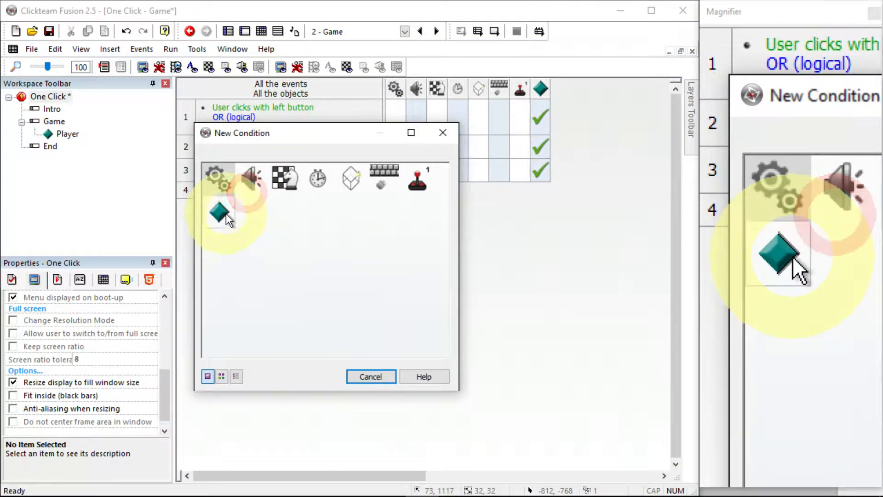
pyautogui.click(225, 219)
pyautogui.moveTo(333, 254)
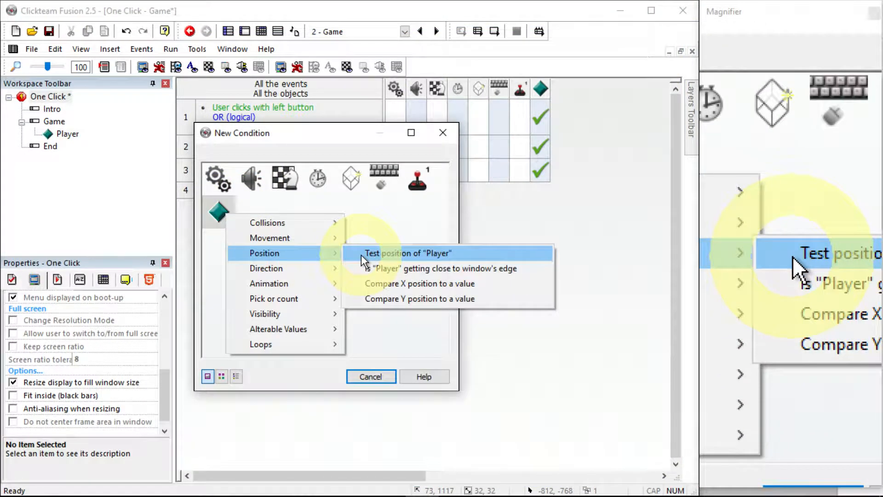
pyautogui.click(360, 255)
pyautogui.click(341, 269)
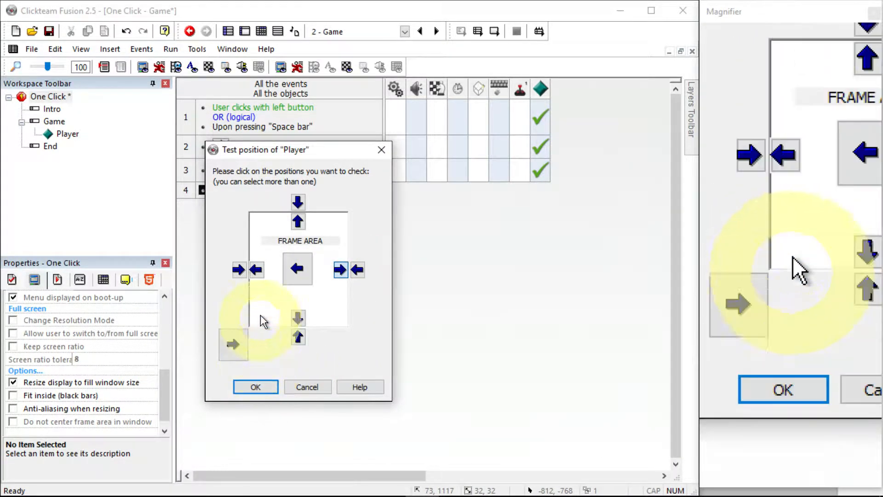
pyautogui.click(257, 270)
pyautogui.click(256, 385)
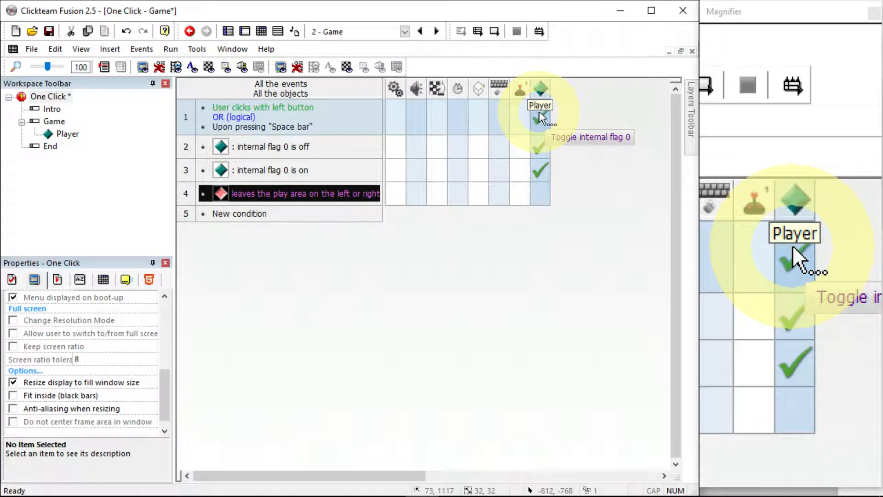
# Add an action to the fourth event toggling the Player's internal flag 0
pyautogui.moveTo(539, 111); pyautogui.dragTo(539, 197)
pyautogui.rightClick(539, 197)
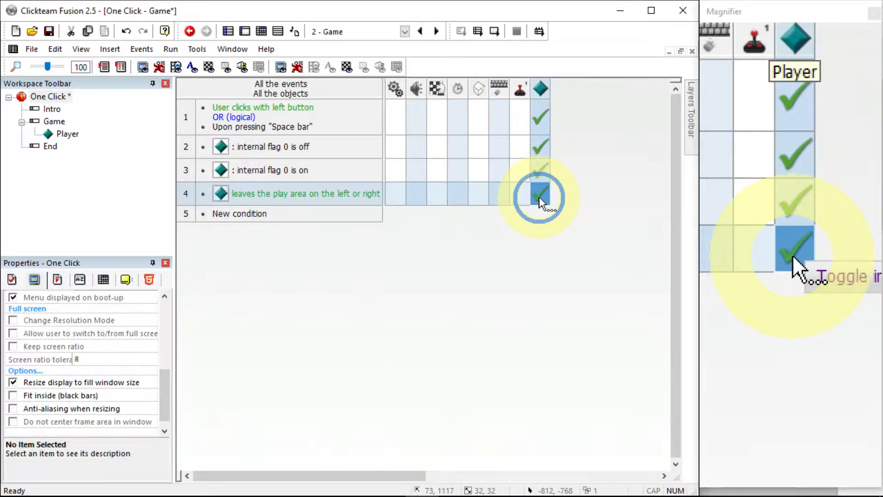
pyautogui.moveTo(586, 359)
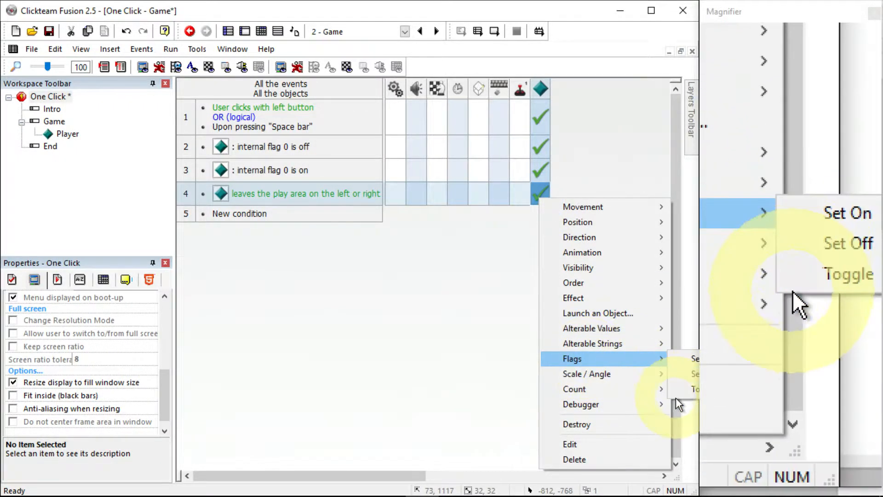
pyautogui.click(681, 390)
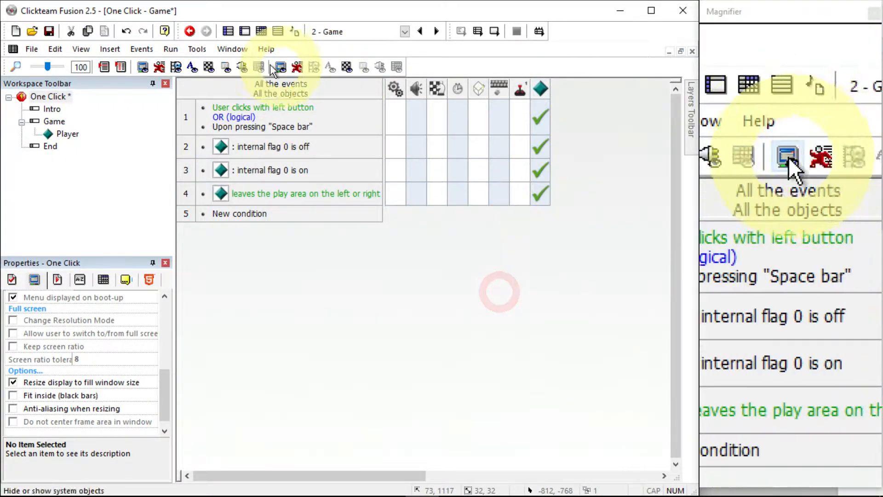
# Run the frame again to test the edge behaviour, then close the game window
pyautogui.click(170, 48)
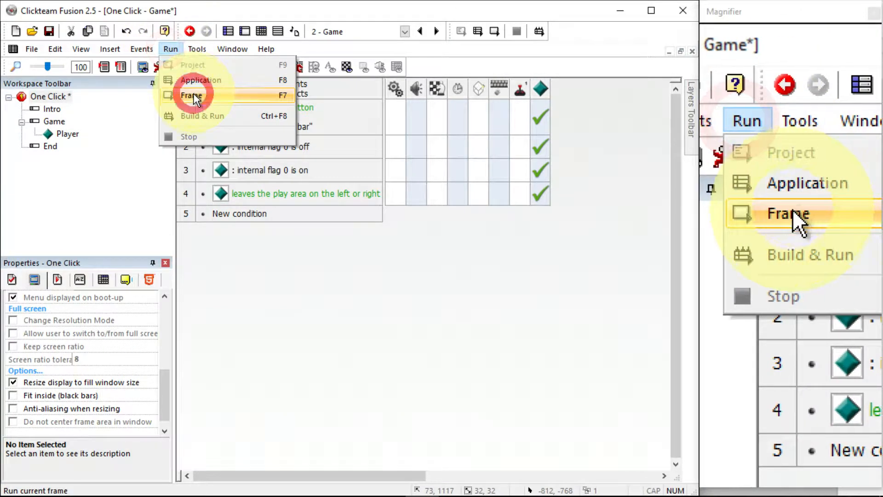
pyautogui.click(192, 94)
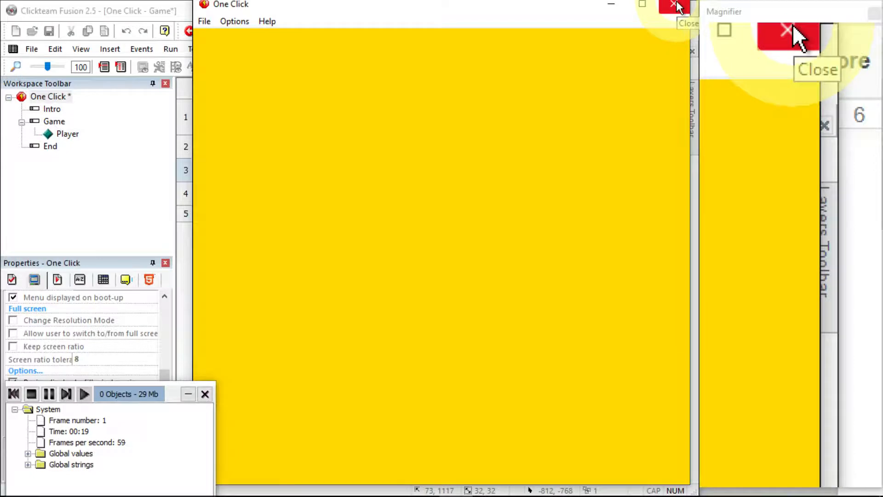
pyautogui.click(679, 7)
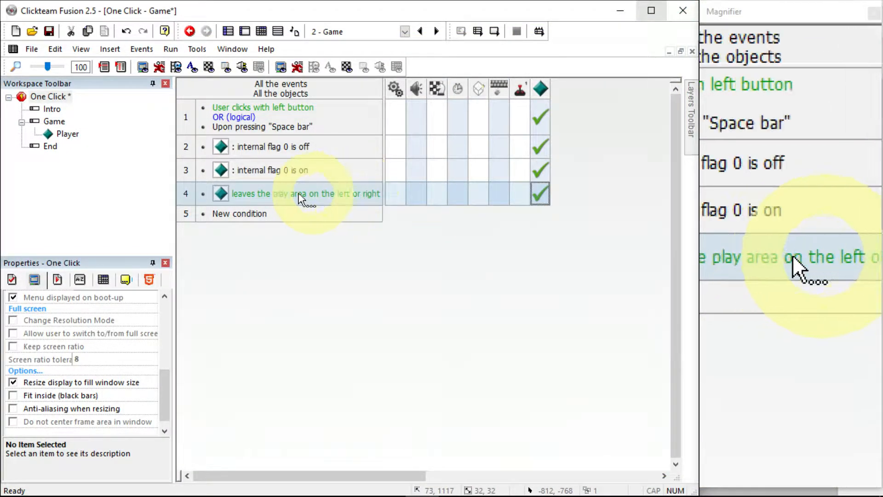
# Add a fifth event where the Player is out of the play area jumps to the next frame, then delete that event
pyautogui.doubleClick(248, 216)
pyautogui.click(217, 209)
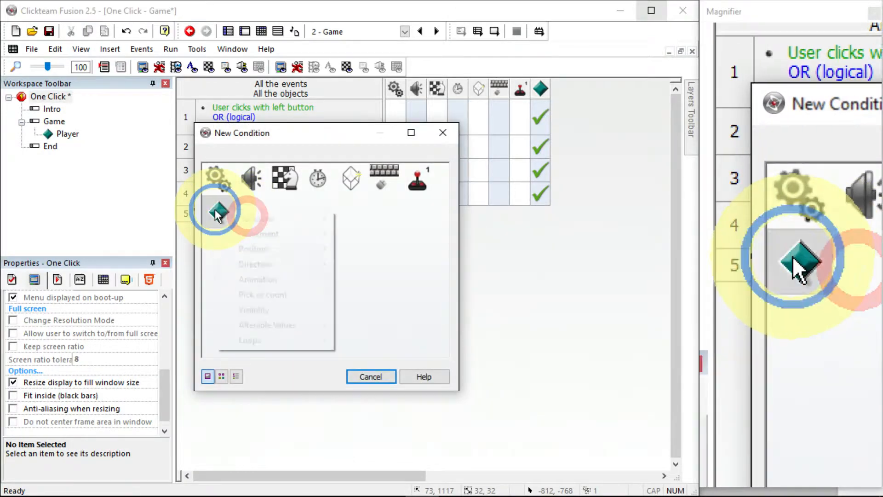
pyautogui.click(269, 248)
pyautogui.click(369, 249)
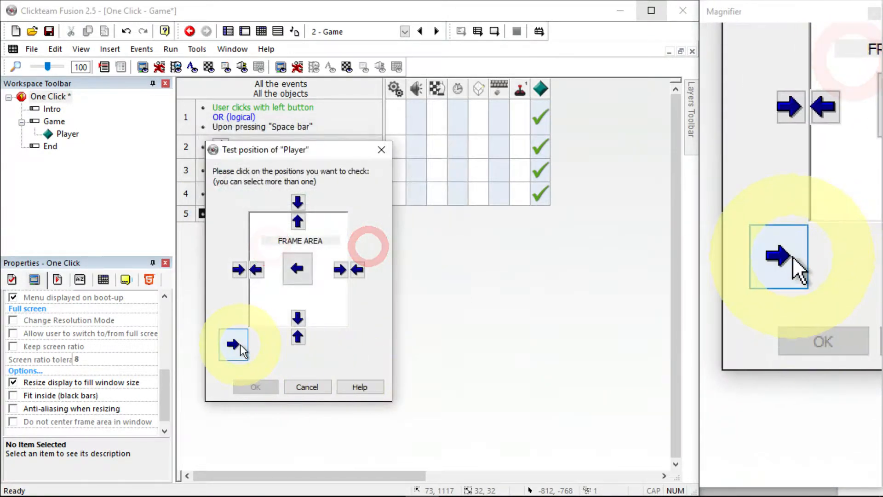
pyautogui.click(240, 349)
pyautogui.click(255, 386)
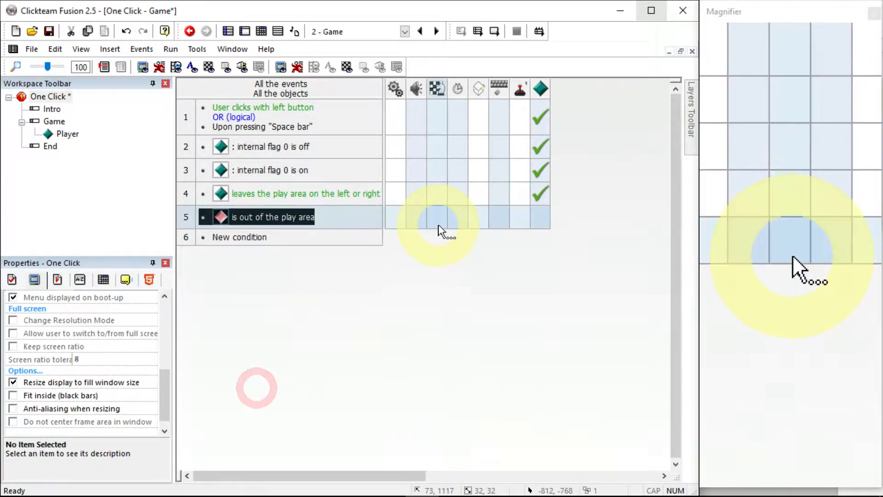
pyautogui.rightClick(440, 229)
pyautogui.click(442, 234)
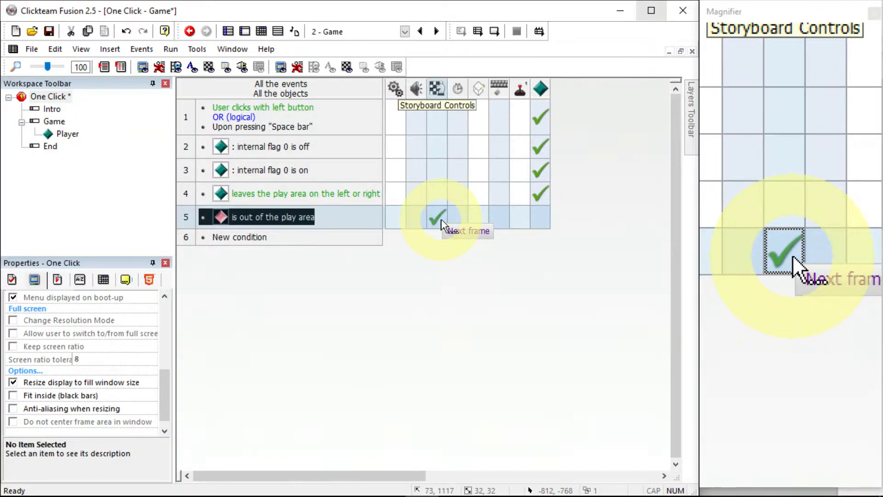
pyautogui.rightClick(181, 226)
pyautogui.click(247, 360)
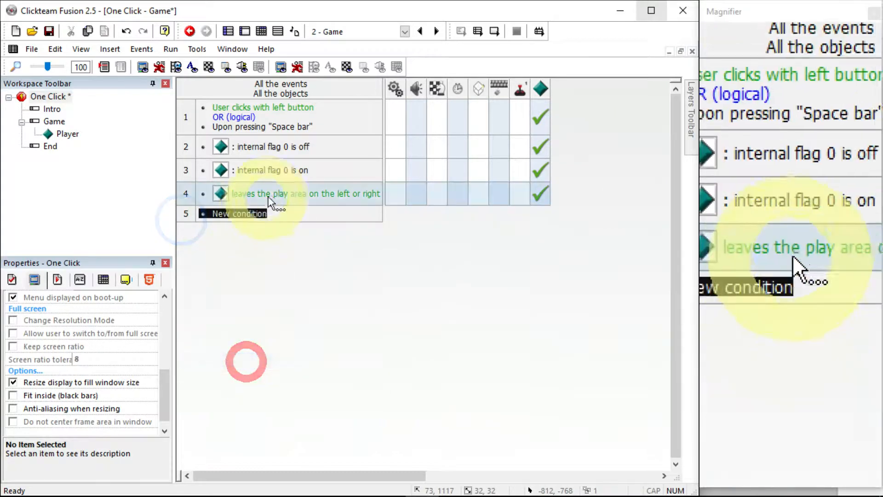
# Delete the fourth event with the leaves-the-play-area condition
pyautogui.rightClick(316, 191)
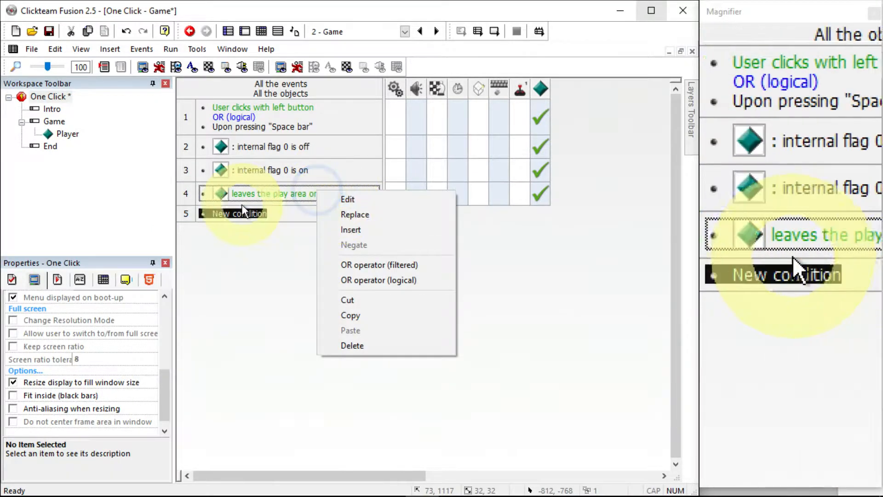
pyautogui.rightClick(194, 192)
pyautogui.click(264, 327)
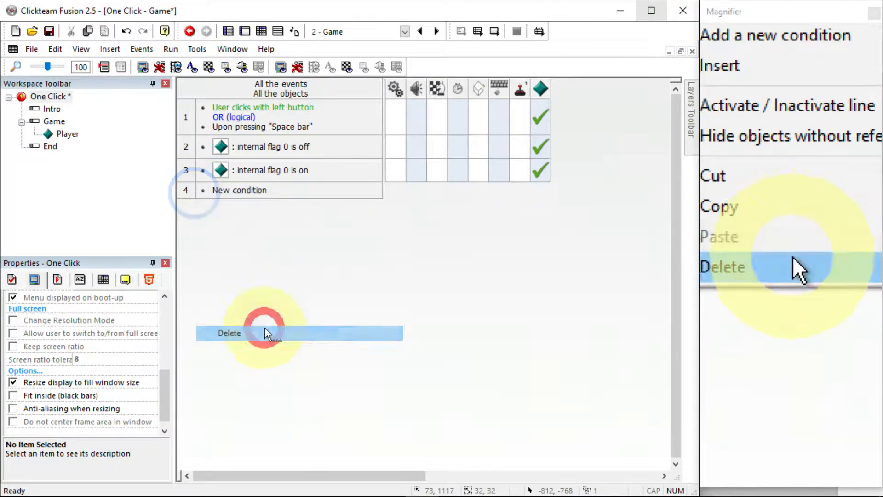
# Start a new event comparing the Player's X position to a value, with comparison method Greater
pyautogui.doubleClick(257, 191)
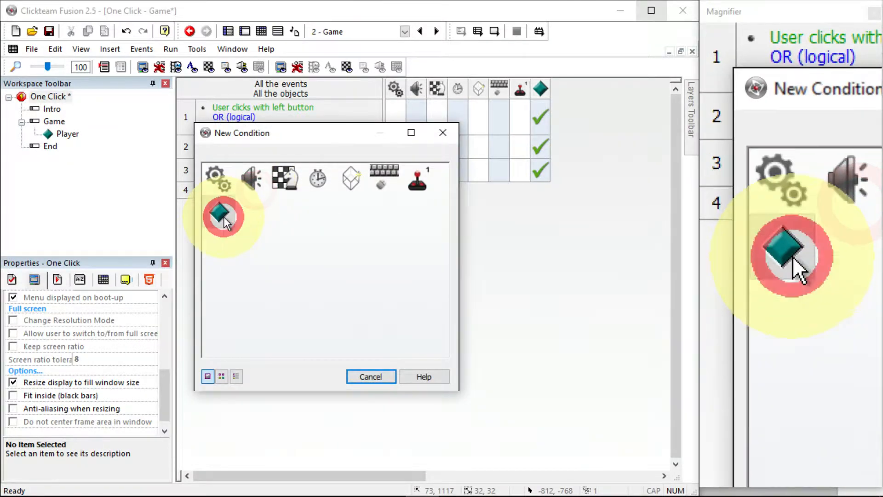
pyautogui.click(220, 213)
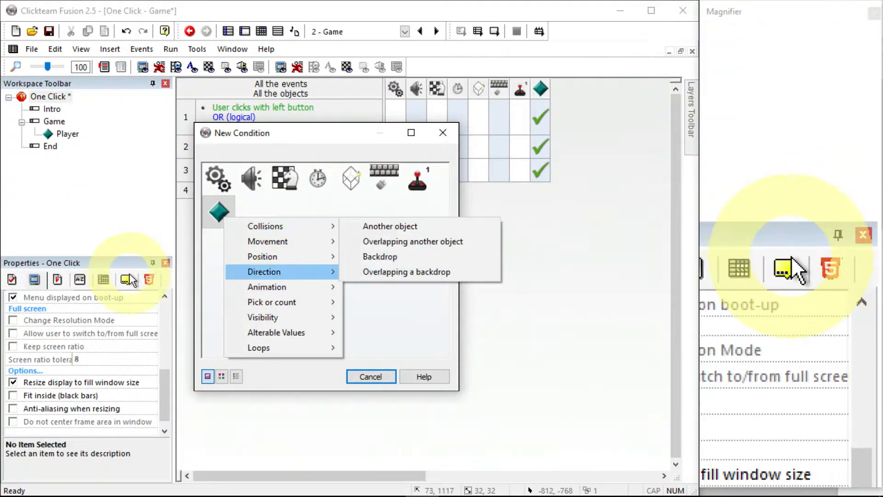
pyautogui.moveTo(264, 256)
pyautogui.click(410, 287)
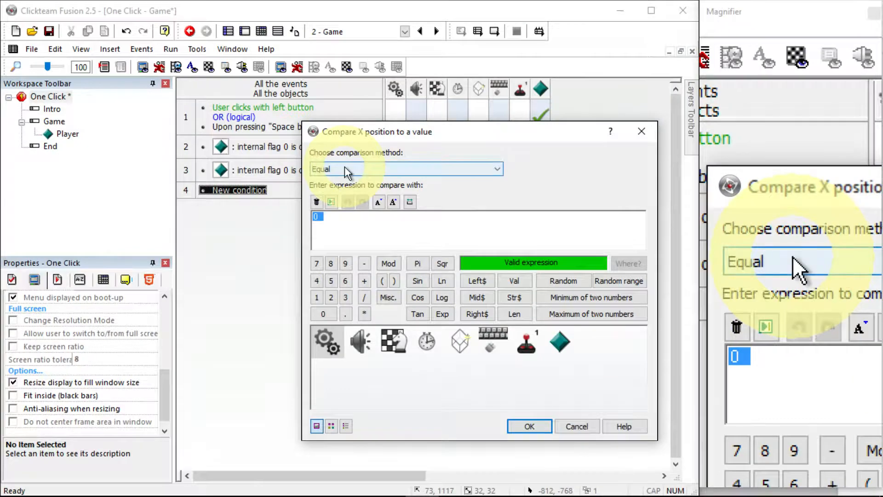
pyautogui.click(369, 170)
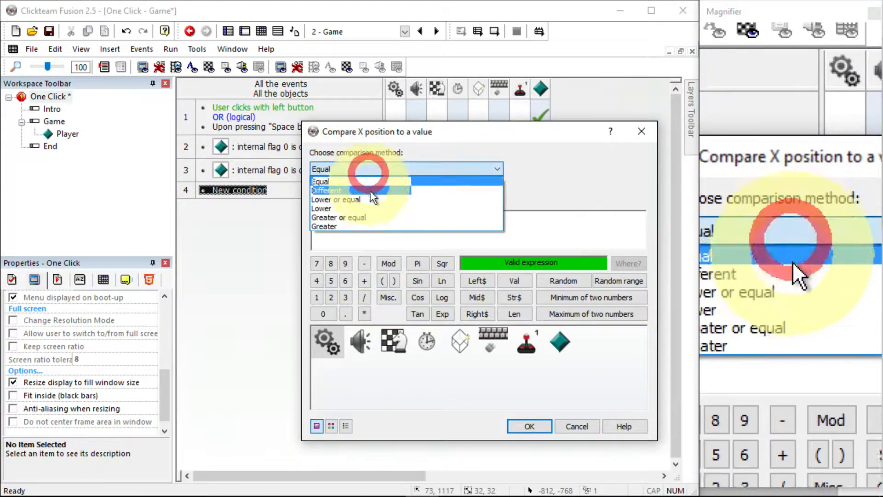
pyautogui.click(372, 225)
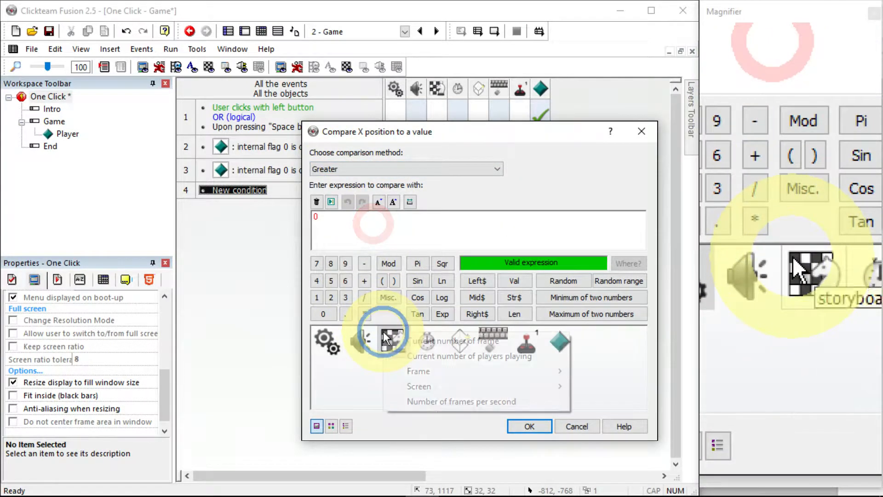
# Set the comparison expression to Frame Width-OWidth( "Player" ) * 0.5 and confirm the condition
pyautogui.moveTo(421, 370)
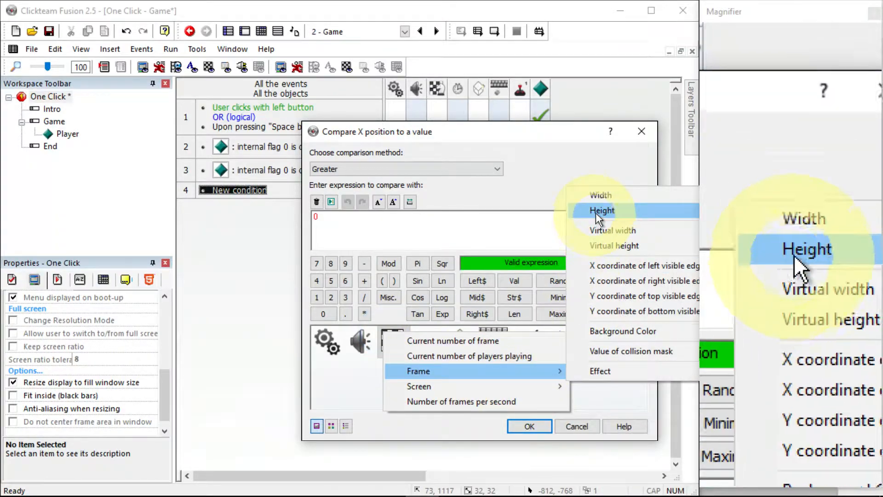
pyautogui.click(600, 195)
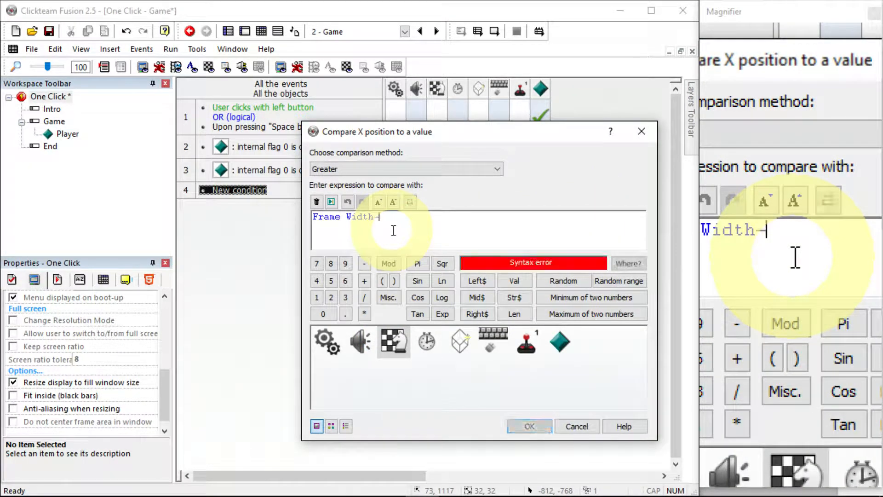
pyautogui.click(559, 342)
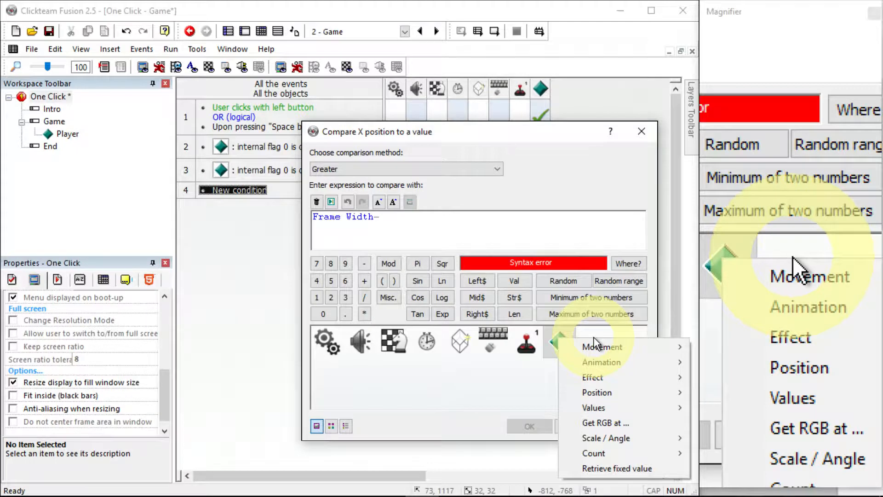
pyautogui.click(592, 393)
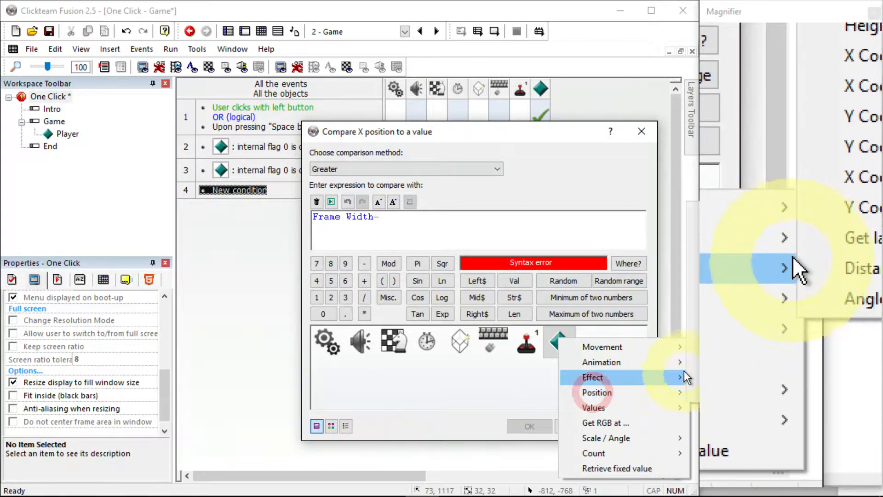
pyautogui.moveTo(547, 132); pyautogui.dragTo(436, 138)
pyautogui.click(444, 346)
pyautogui.click(493, 401)
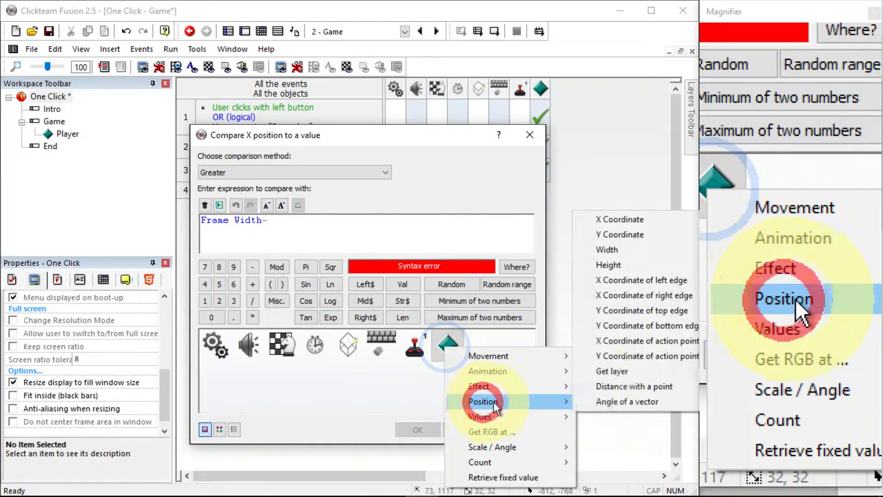
pyautogui.click(611, 251)
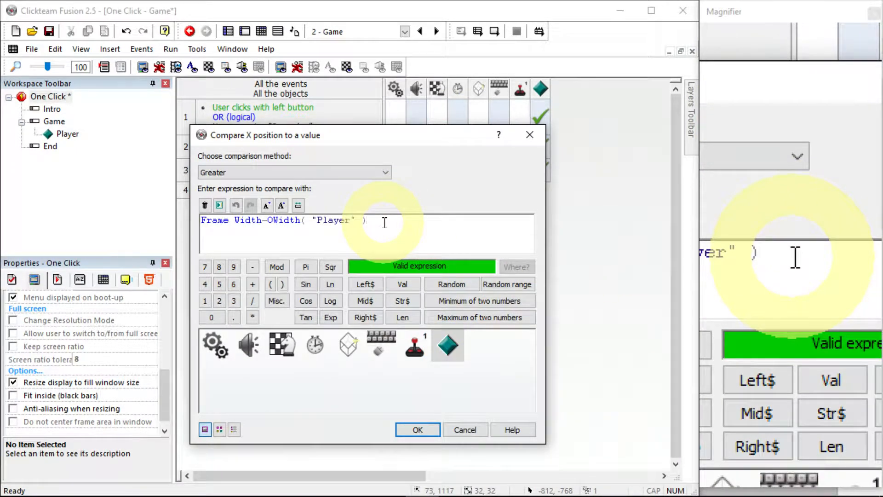
pyautogui.click(252, 317)
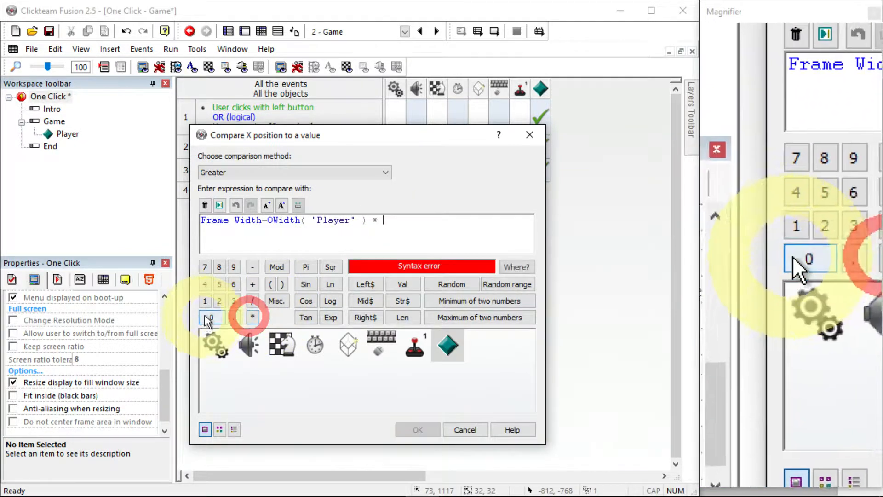
pyautogui.click(208, 317)
pyautogui.click(219, 284)
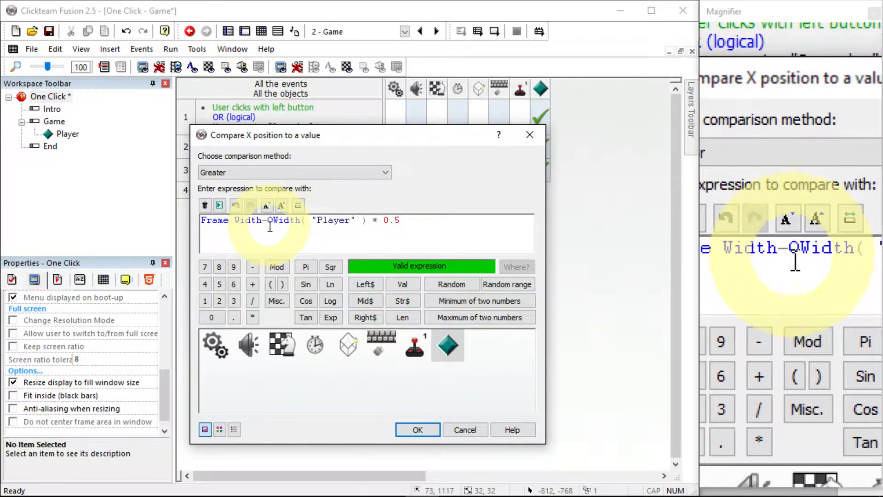
pyautogui.click(413, 430)
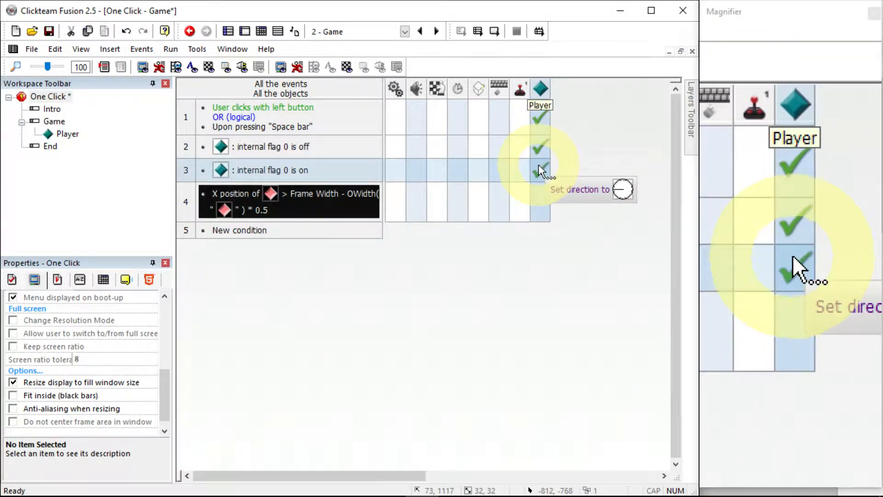
# Add an action to the right-edge event setting the Player's flag 0 on
pyautogui.rightClick(541, 204)
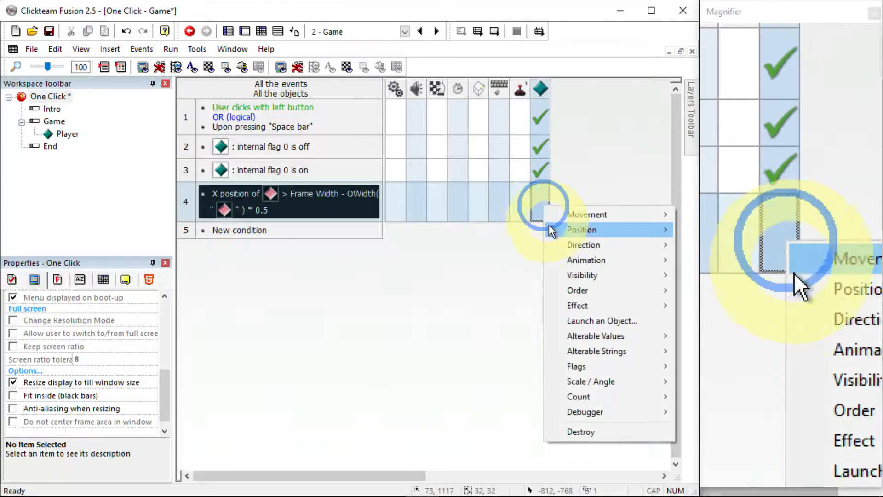
pyautogui.click(599, 364)
pyautogui.click(688, 367)
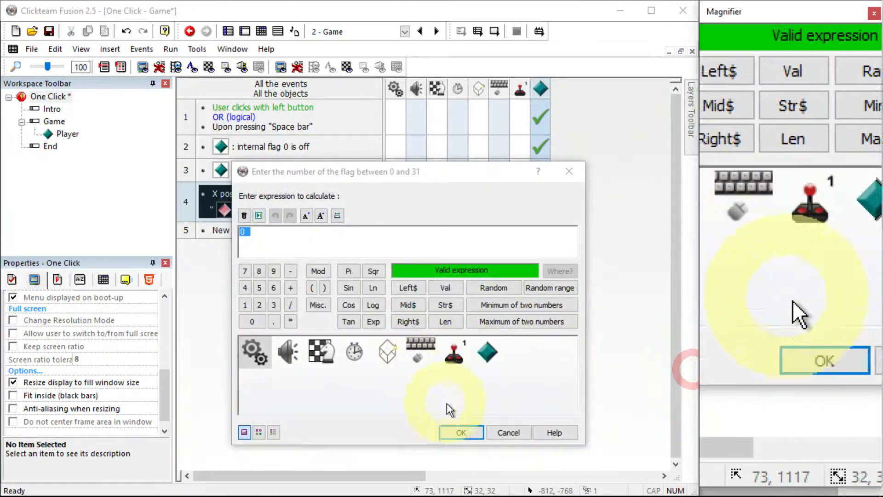
pyautogui.click(458, 433)
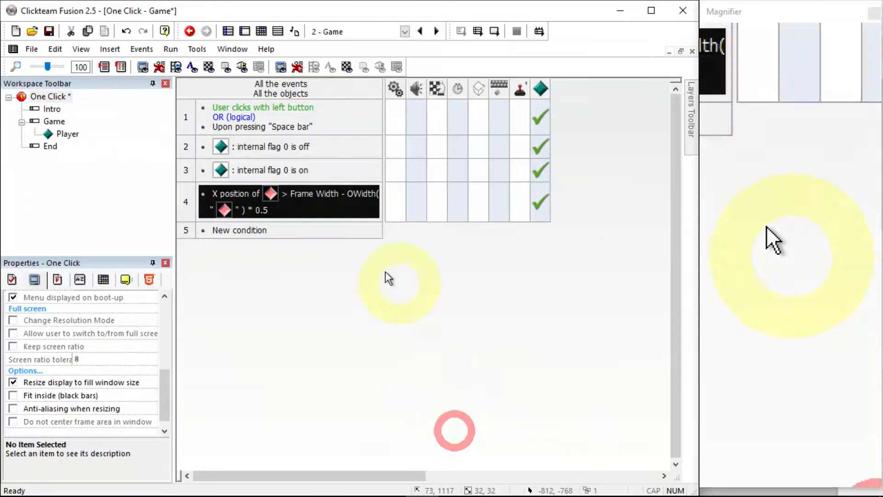
# Start a new event comparing the Player's X position to a value, with comparison method Lower
pyautogui.click(243, 232)
pyautogui.rightClick(219, 215)
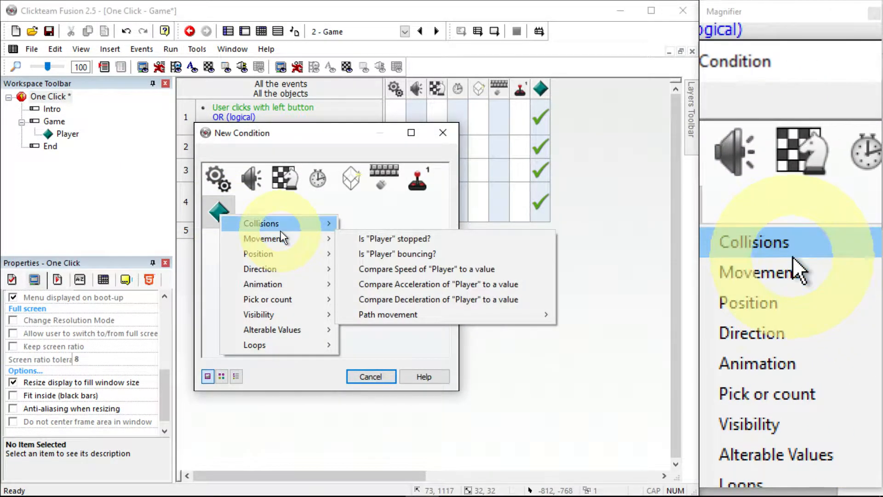
pyautogui.moveTo(292, 253)
pyautogui.click(393, 283)
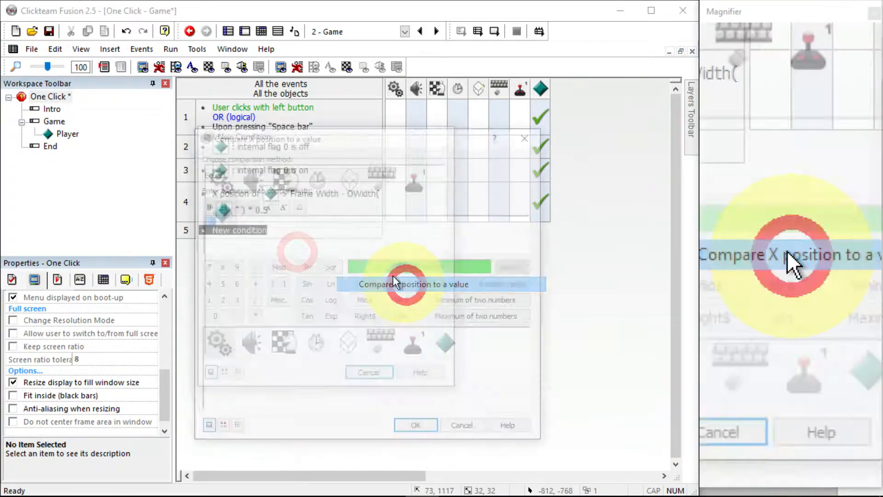
pyautogui.click(266, 173)
pyautogui.click(263, 206)
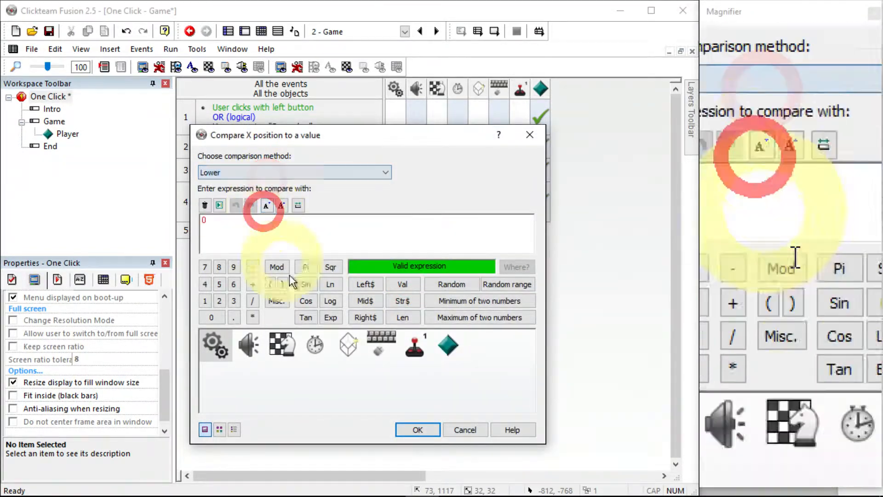
# Set the comparison expression to OWidth( "Player" ) * 0.5 and confirm the condition
pyautogui.click(445, 359)
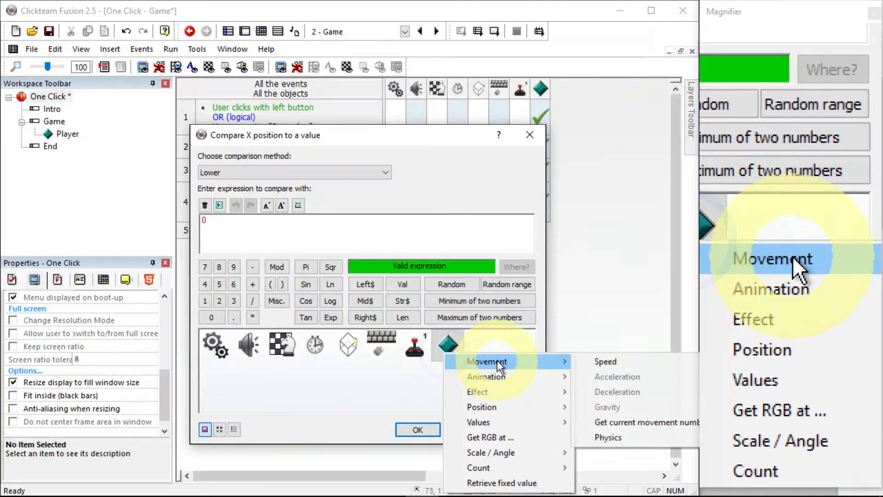
pyautogui.click(499, 407)
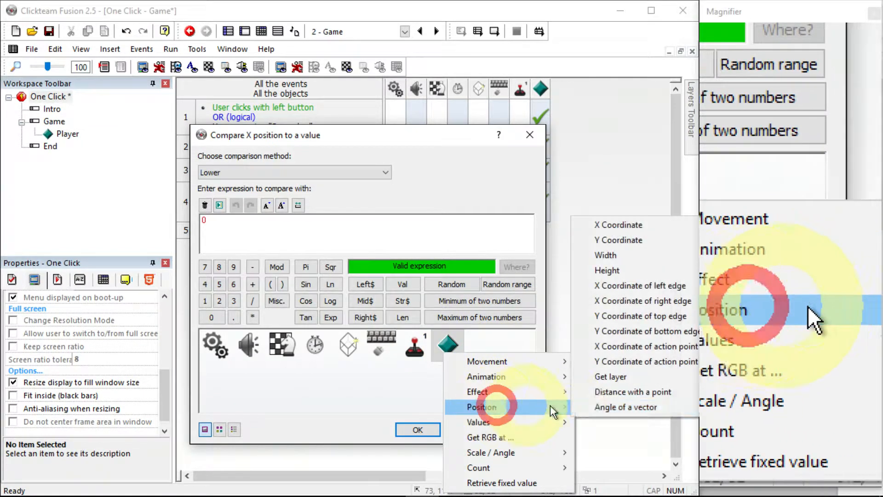
pyautogui.click(614, 260)
pyautogui.click(251, 317)
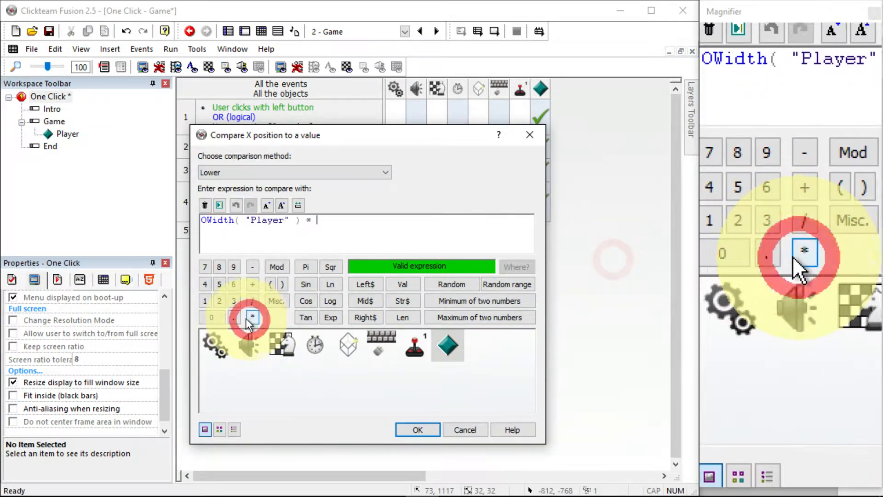
pyautogui.click(234, 318)
pyautogui.click(223, 280)
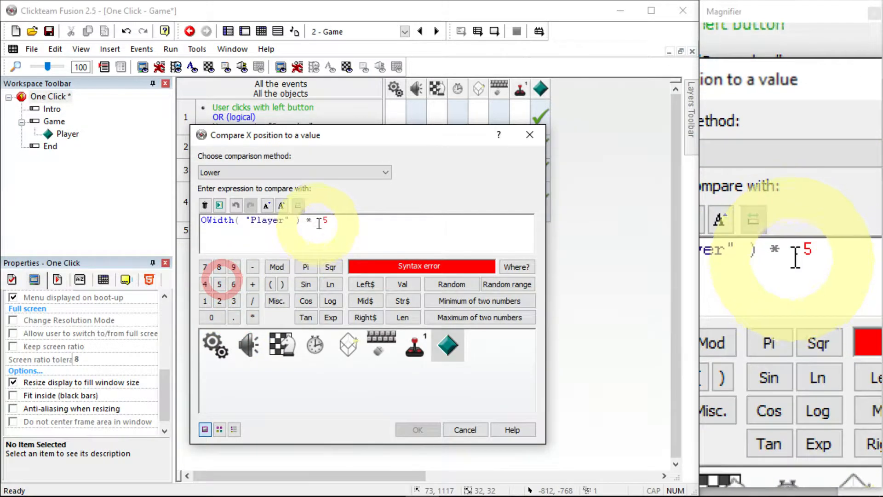
pyautogui.click(317, 221)
pyautogui.click(212, 316)
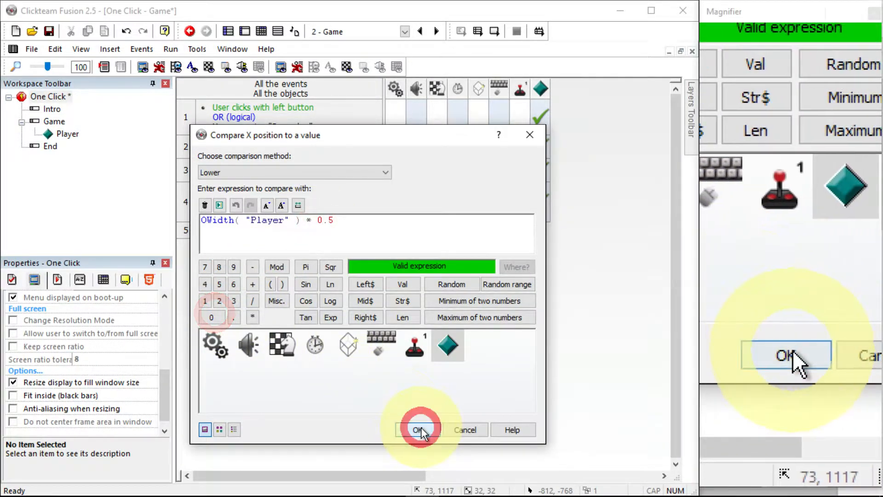
pyautogui.click(420, 430)
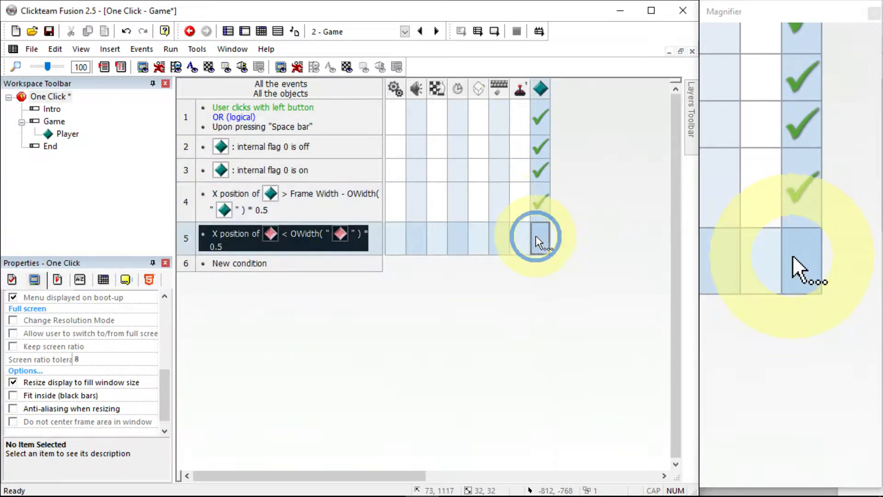
# Add an action to the left-edge event setting the Player's flag 0 off
pyautogui.click(538, 241)
pyautogui.moveTo(640, 397)
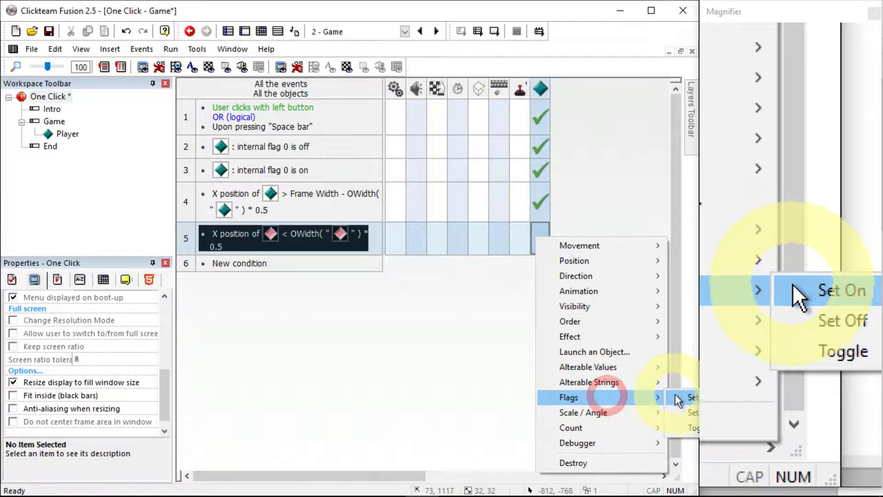
pyautogui.click(686, 411)
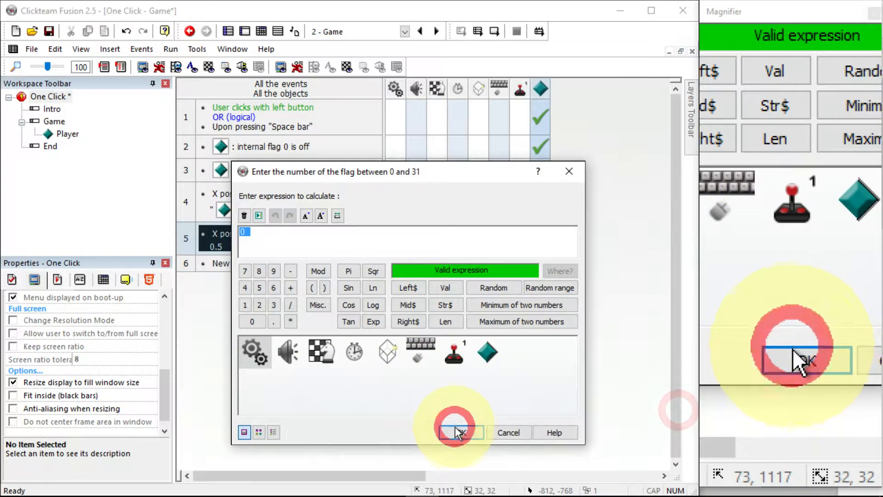
pyautogui.click(455, 432)
# Open the Player's image editor to inspect its hot spot, then close it
pyautogui.doubleClick(59, 134)
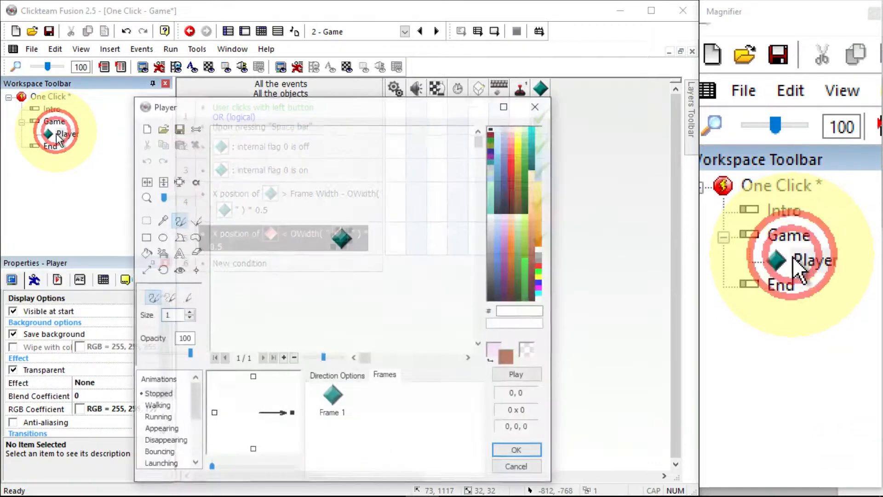
pyautogui.click(178, 270)
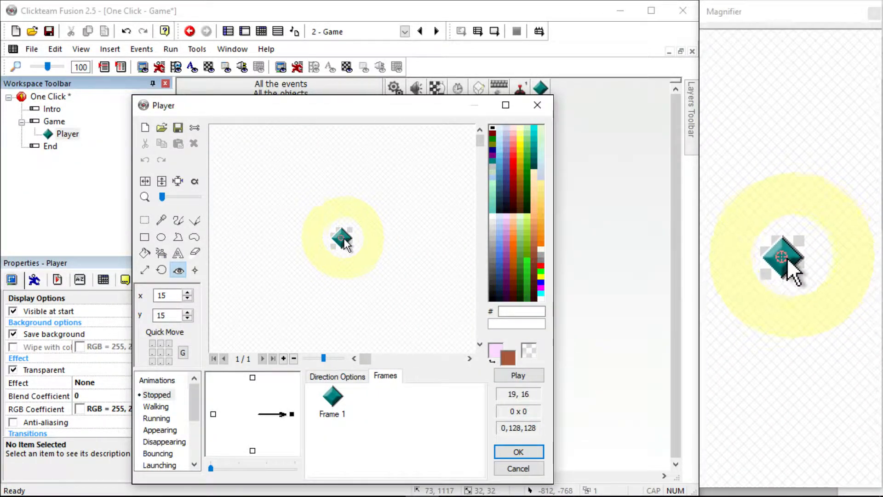
pyautogui.click(506, 453)
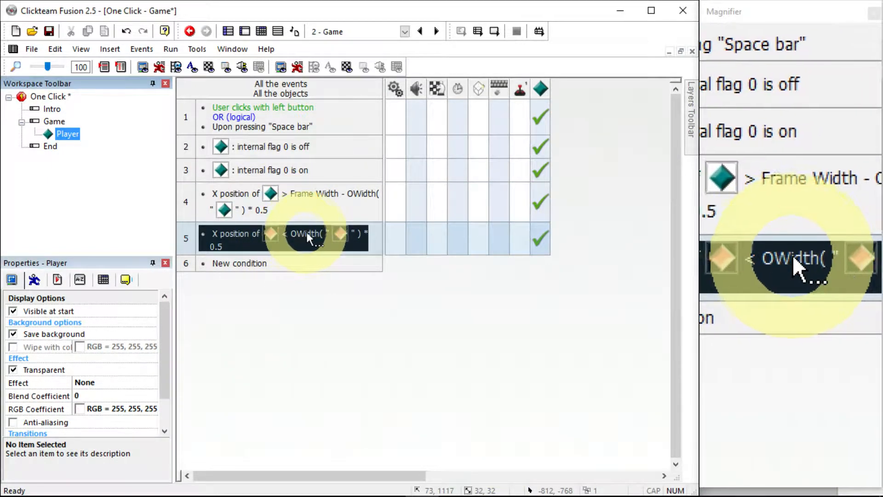
# Run the frame to test the Player's edge bouncing, then close the preview window
pyautogui.click(170, 49)
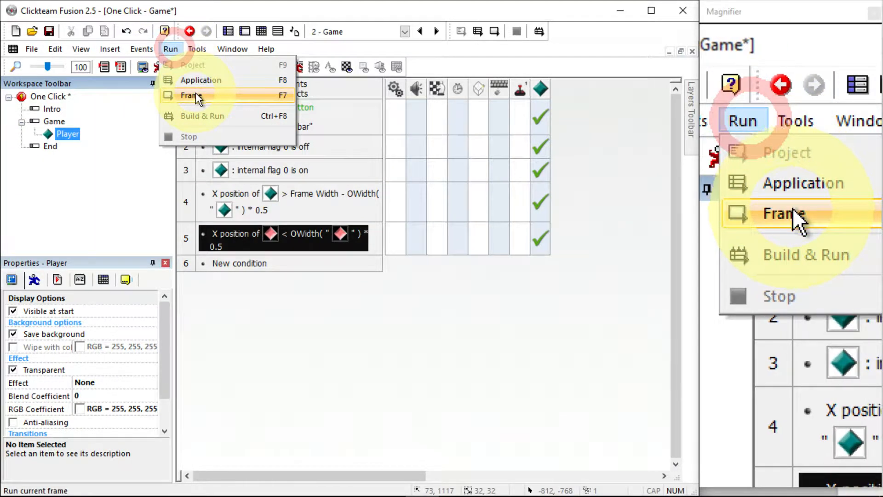
pyautogui.click(197, 95)
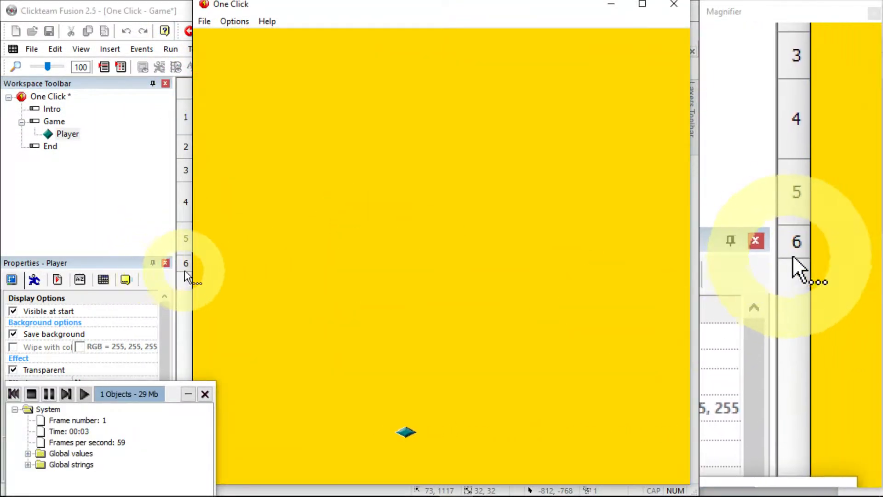
pyautogui.moveTo(192, 258); pyautogui.dragTo(394, 266)
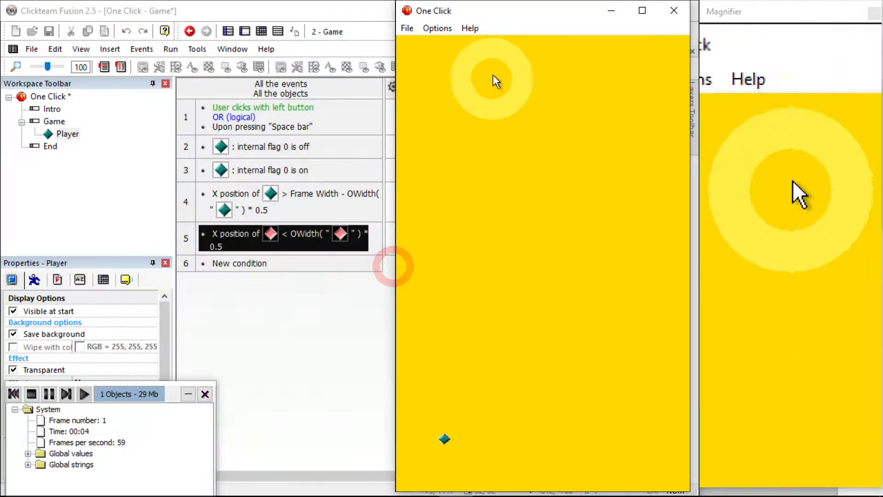
pyautogui.moveTo(508, 13); pyautogui.dragTo(427, 25)
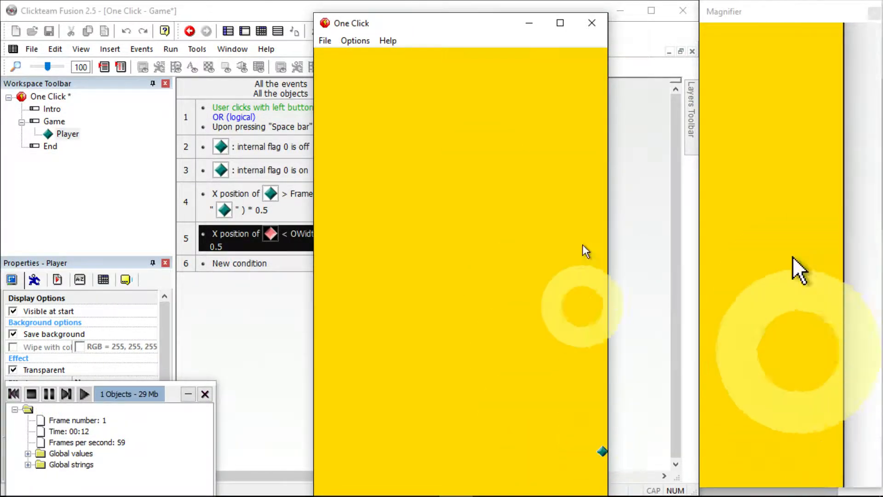
pyautogui.click(593, 30)
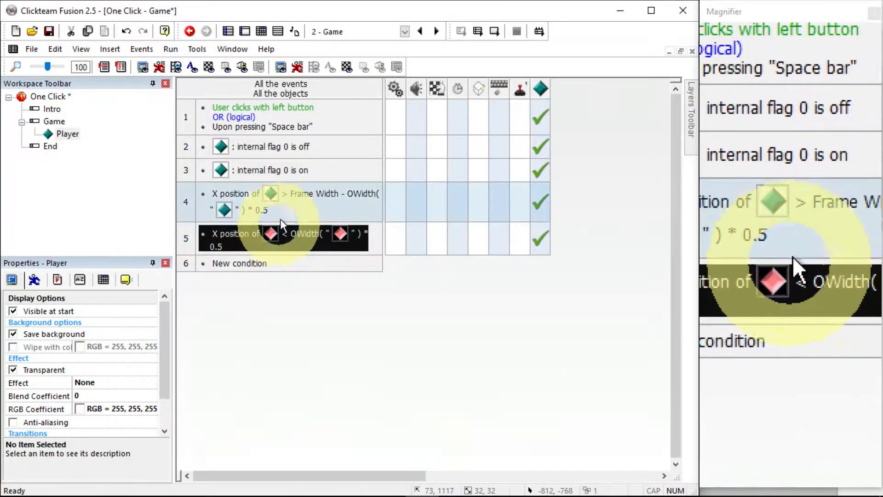
# Re-enter the 0 of the 0.5 multiplier in the right-edge X comparison and confirm
pyautogui.doubleClick(266, 210)
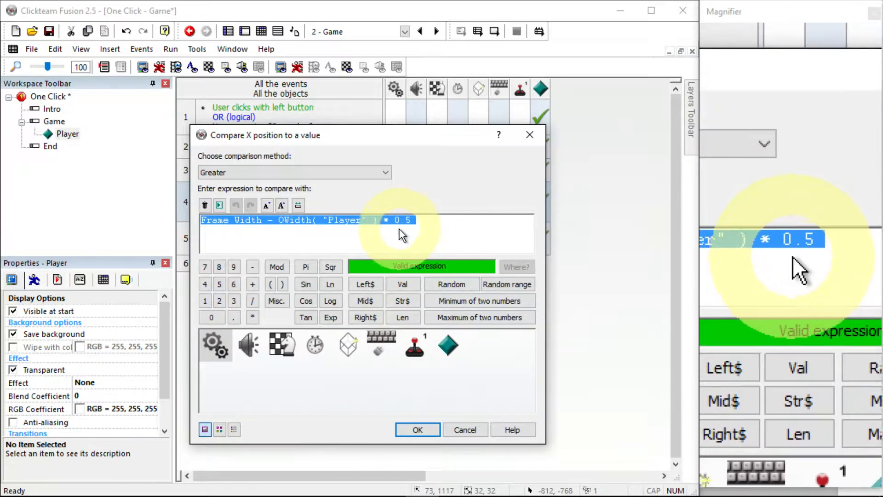
pyautogui.click(398, 219)
pyautogui.press('BackSpace')
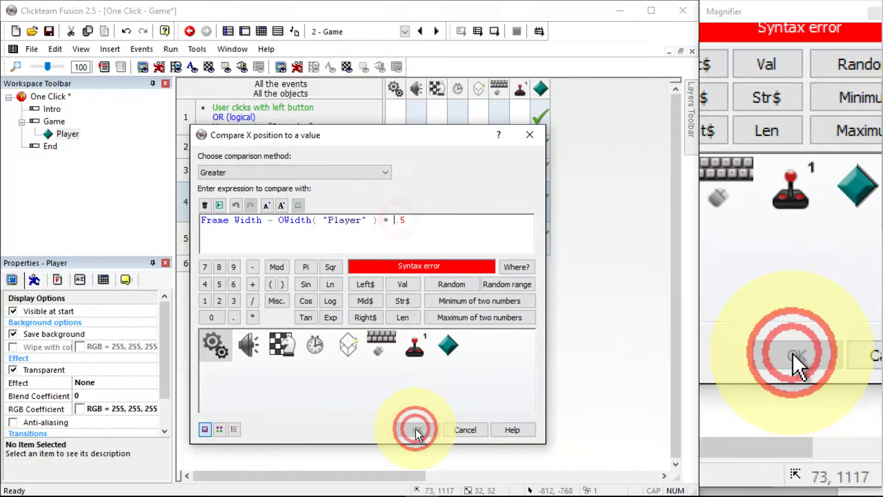
pyautogui.write('0')
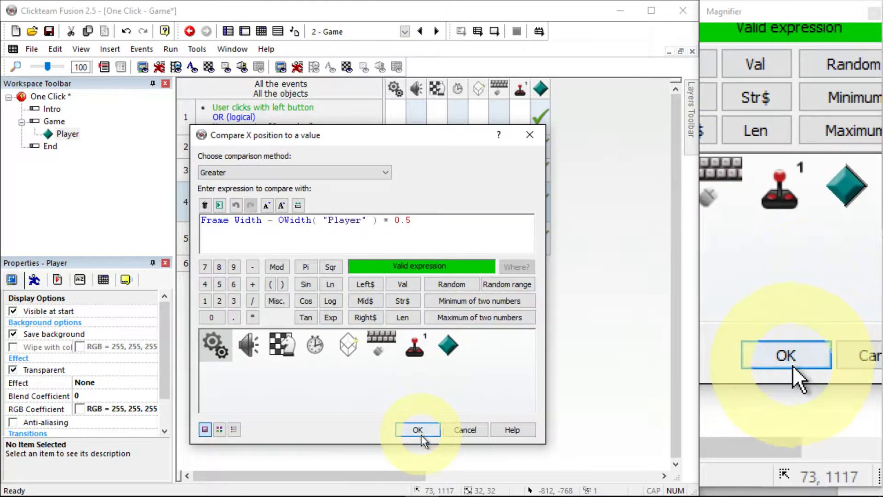
pyautogui.click(419, 431)
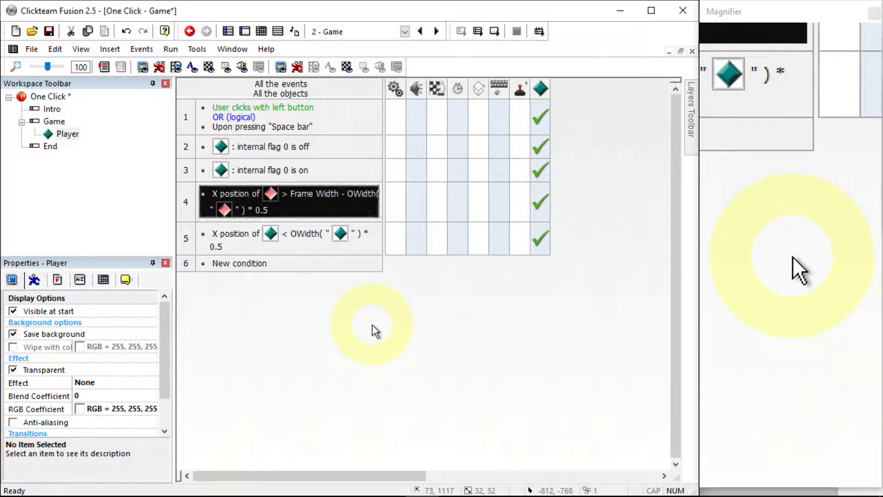
# Insert a new Active object into the frame near the top of the play area
pyautogui.click(244, 31)
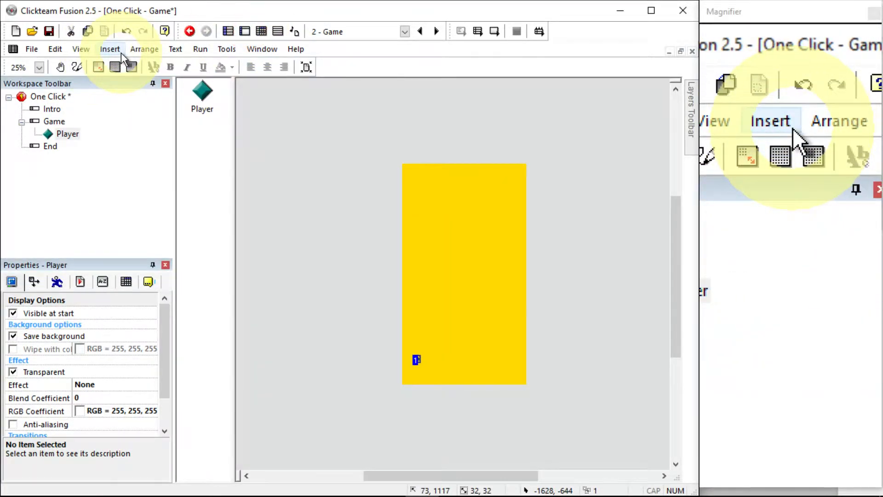
pyautogui.click(182, 95)
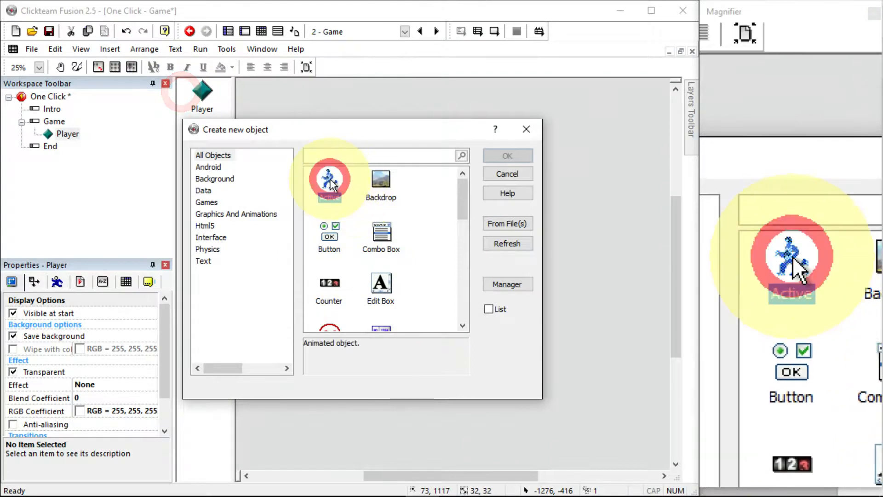
pyautogui.doubleClick(329, 178)
pyautogui.click(423, 219)
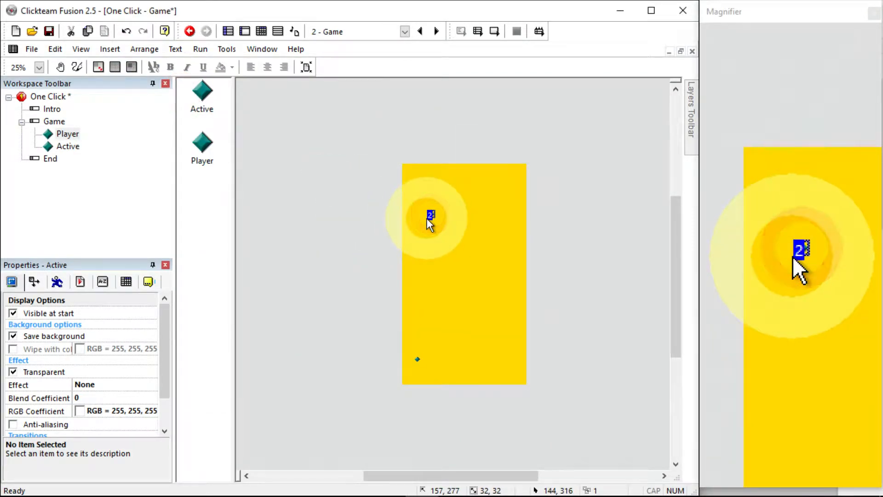
# Rename the new Active object to spawn
pyautogui.click(427, 219)
pyautogui.write('spawn')
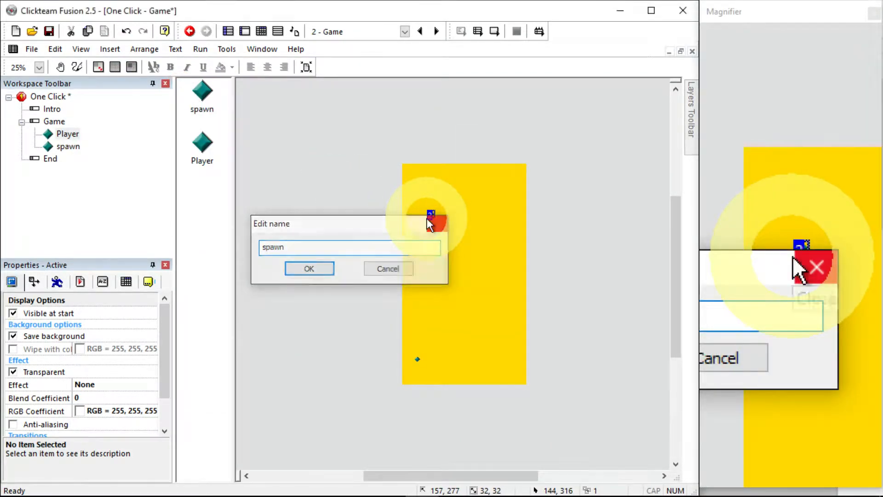
pyautogui.press('Return')
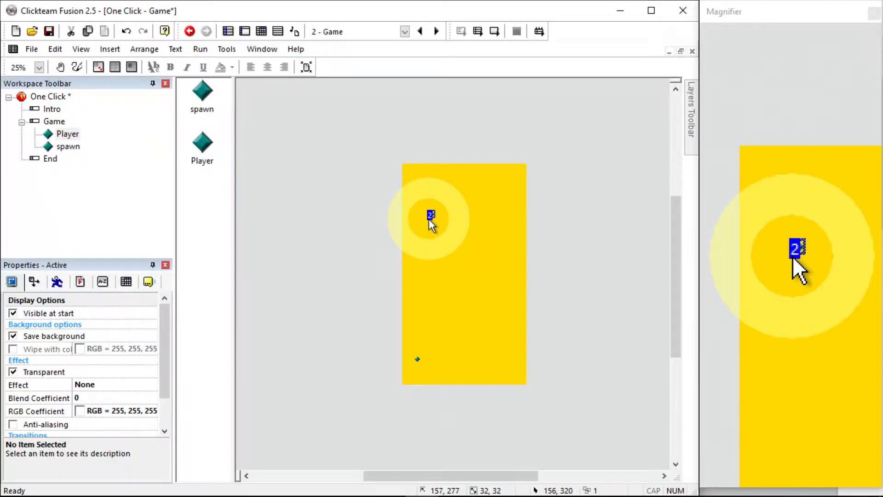
# Fill the spawn object's image with color 000008 at tolerance 100 in the image editor and confirm
pyautogui.doubleClick(429, 212)
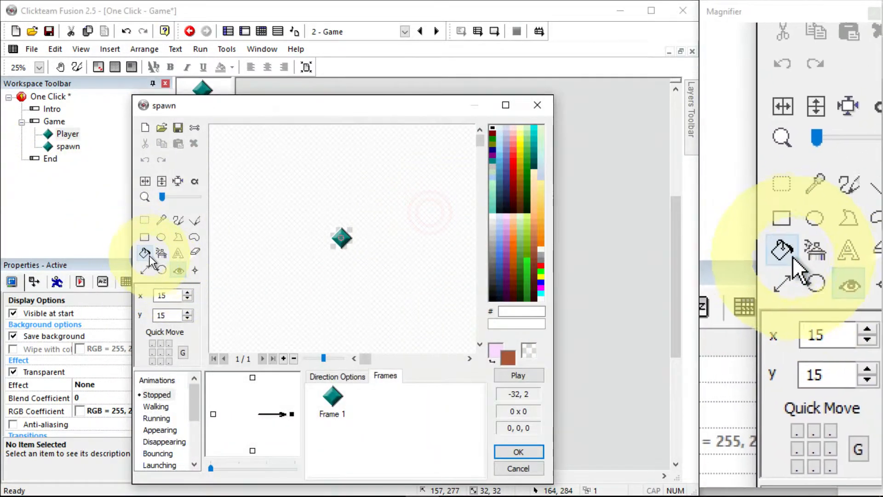
pyautogui.click(145, 253)
pyautogui.click(492, 298)
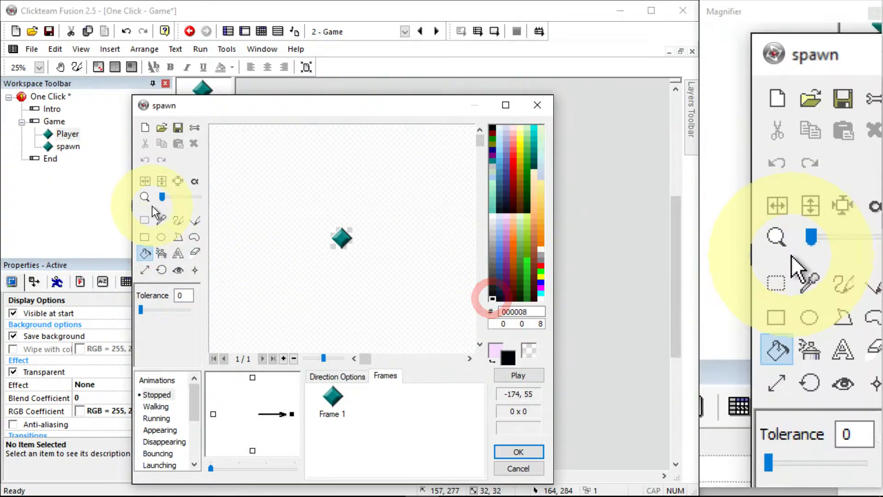
pyautogui.moveTo(141, 309); pyautogui.dragTo(222, 302)
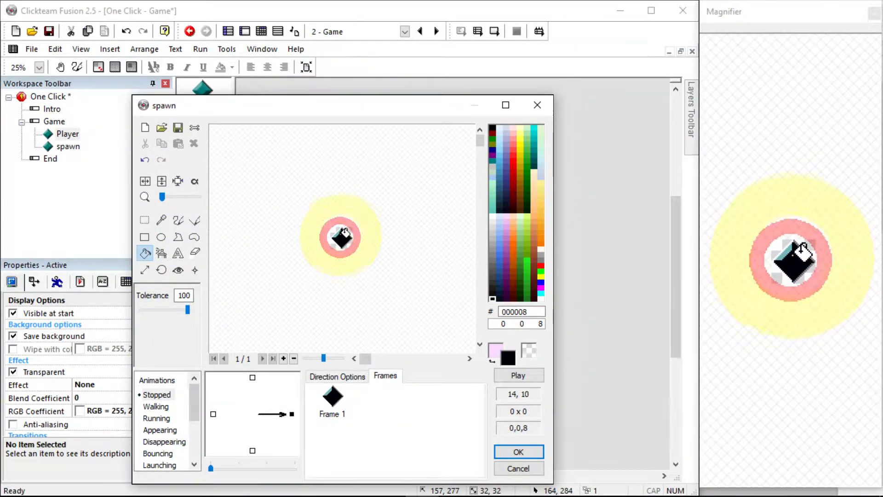
pyautogui.click(509, 453)
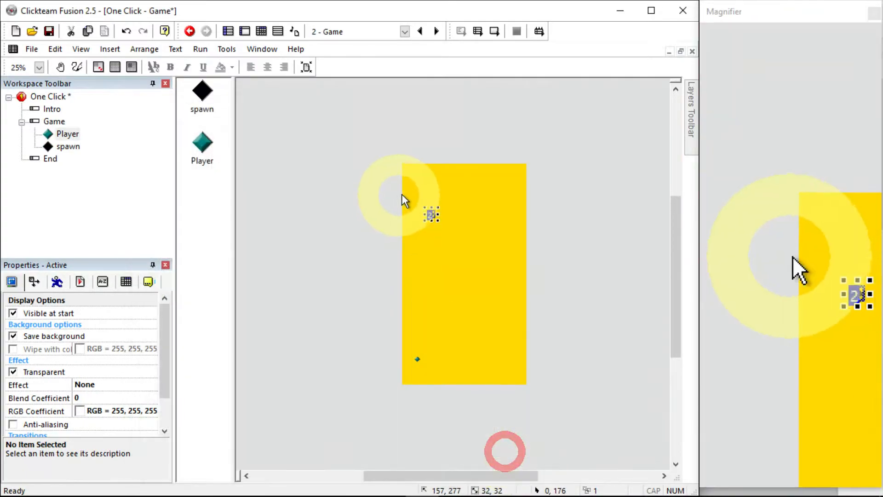
# Insert a new Active object in the upper middle of the play area and rename it good
pyautogui.click(346, 200)
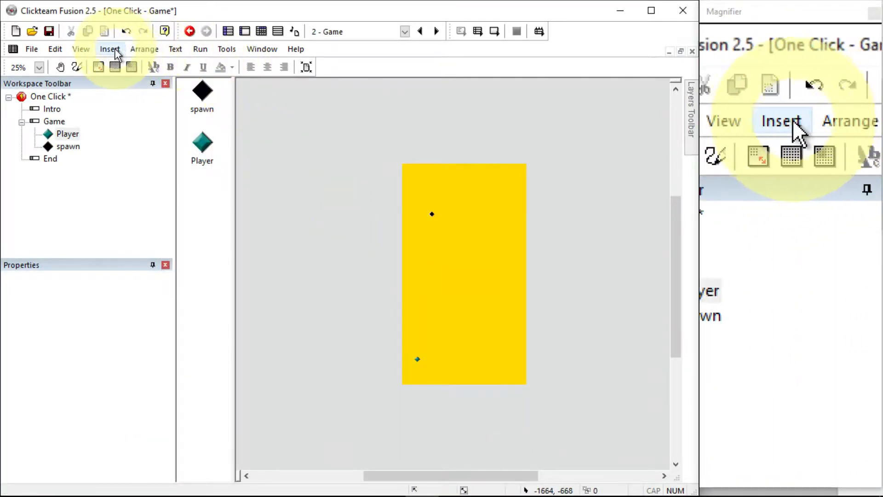
pyautogui.click(148, 95)
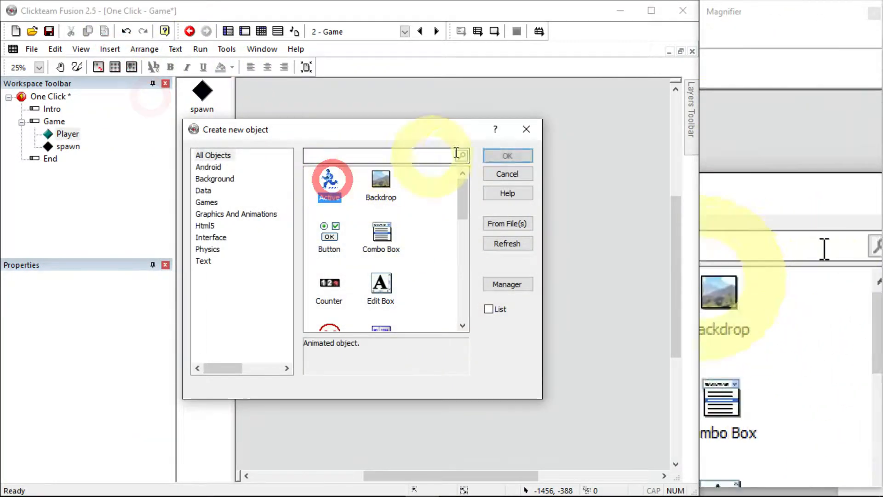
pyautogui.click(501, 154)
pyautogui.click(453, 232)
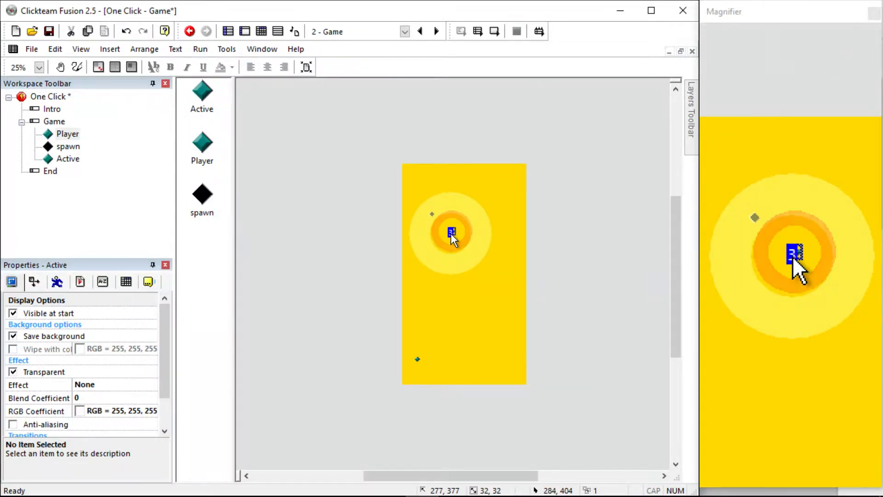
pyautogui.press('F2')
pyautogui.press('Return')
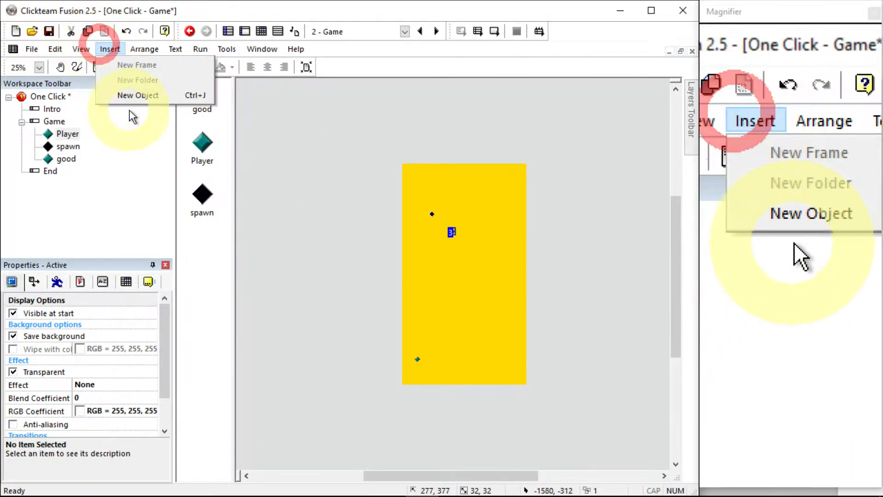
# Insert another Active object just left of the play area and rename it bad
pyautogui.click(137, 95)
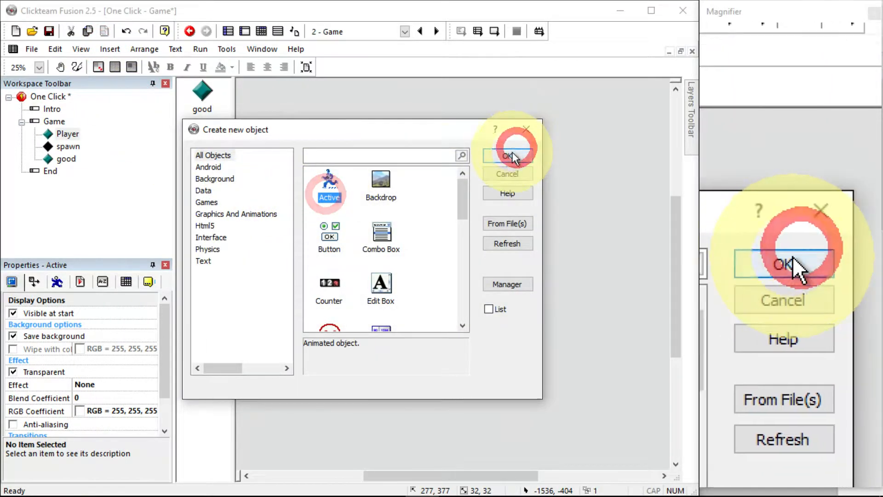
pyautogui.click(509, 156)
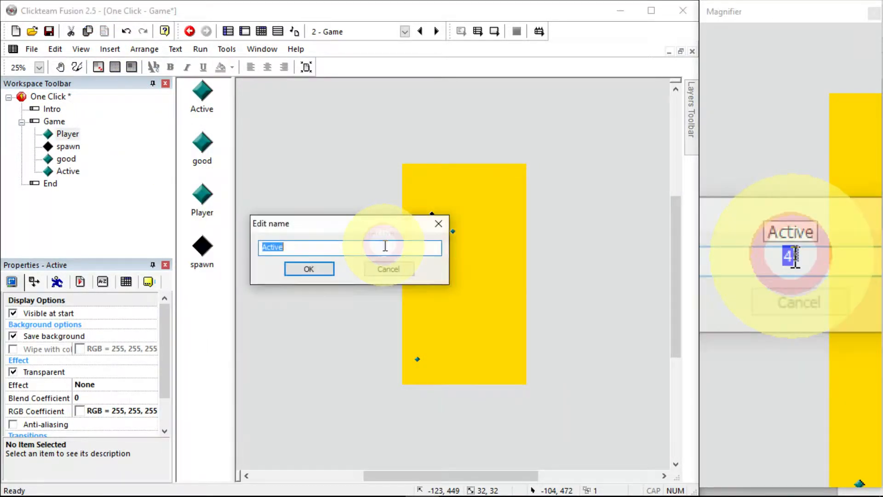
pyautogui.press('Return')
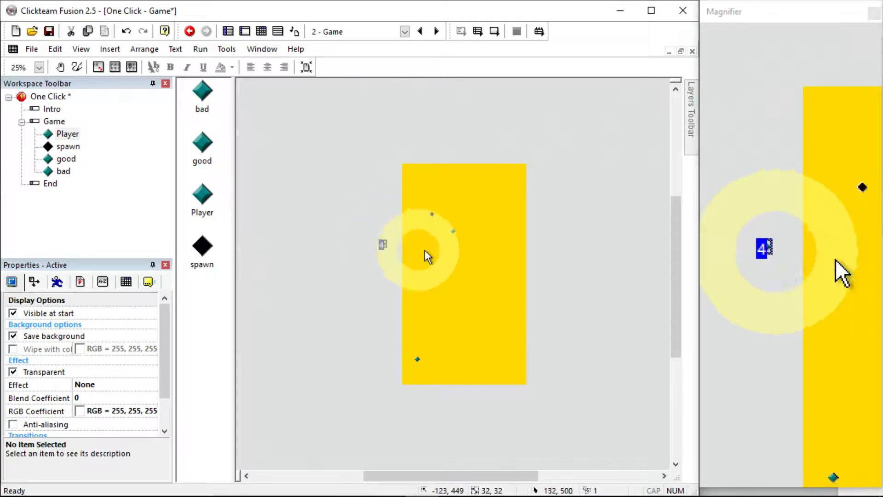
# Recolor the good object yellow FFF300 and the bad object red FF0000 in the image editor, confirming each
pyautogui.doubleClick(202, 145)
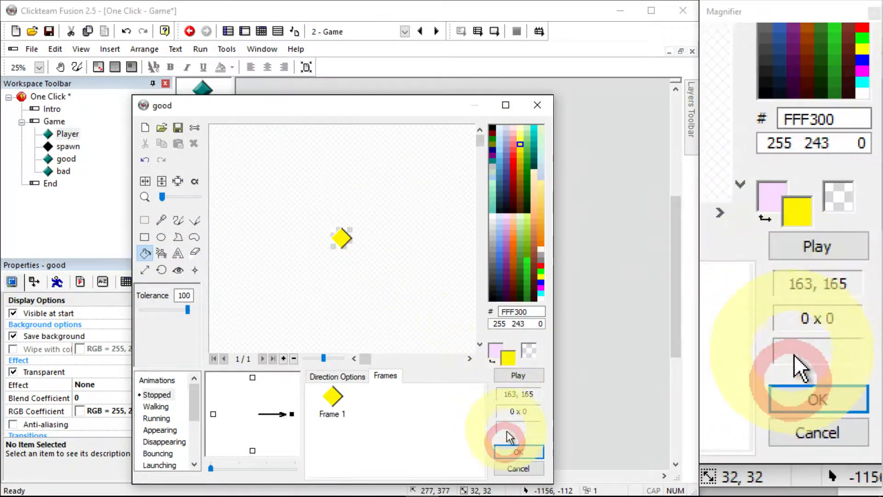
pyautogui.click(513, 451)
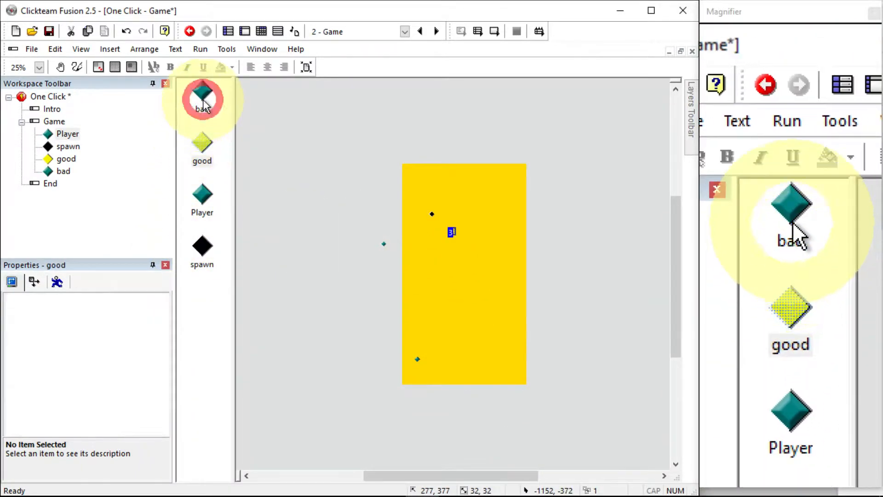
pyautogui.doubleClick(202, 92)
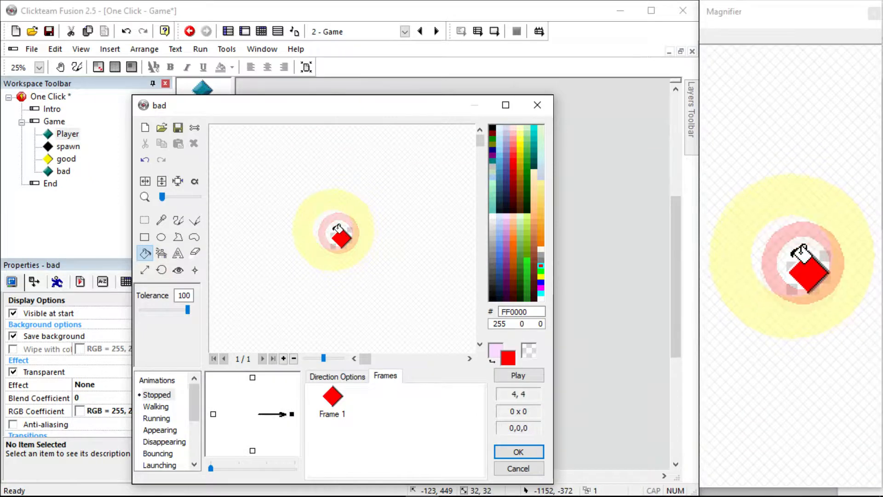
pyautogui.click(516, 450)
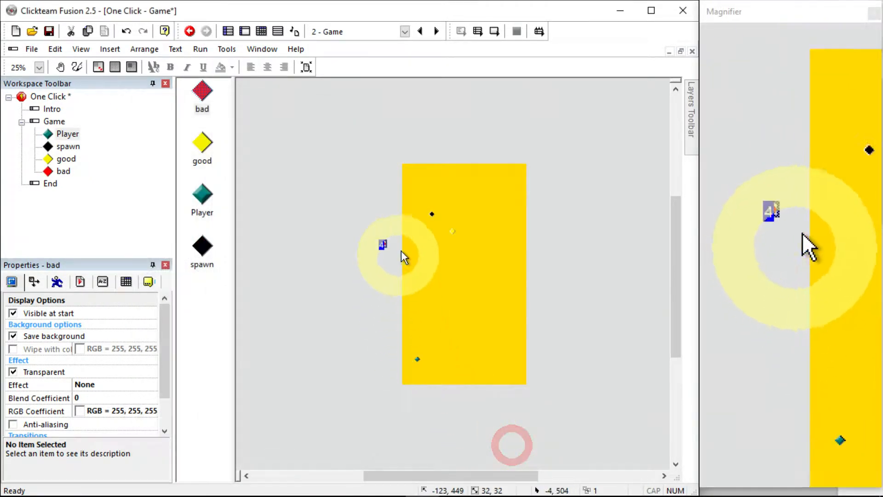
# Move the spawn object up to the top edge of the play area
pyautogui.click(372, 212)
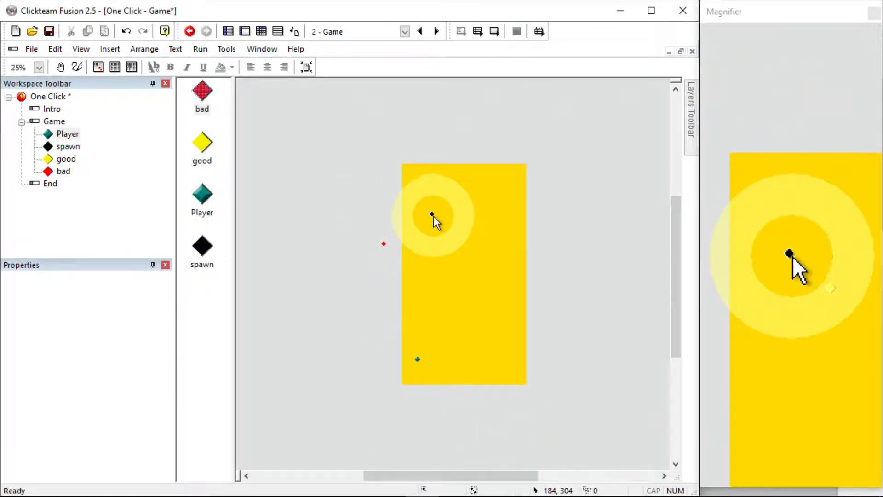
pyautogui.moveTo(434, 216); pyautogui.dragTo(423, 172)
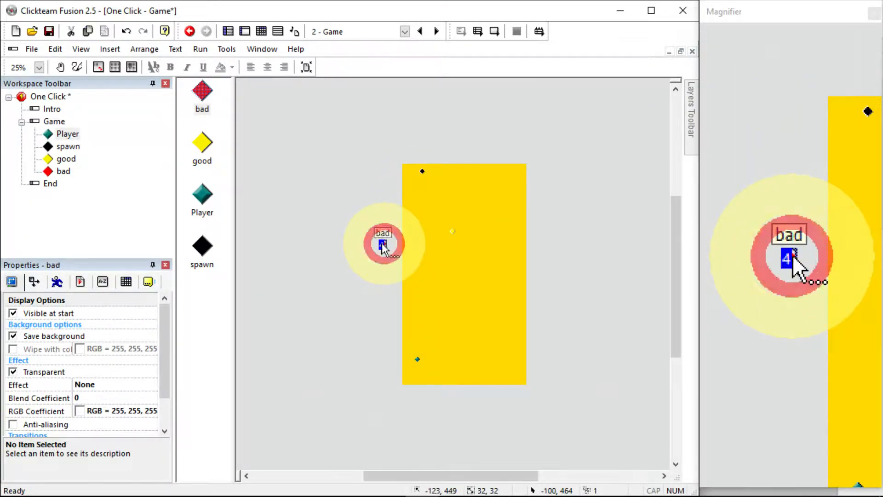
# Give the bad object Bouncing Ball movement with only the straight-down initial direction
pyautogui.click(57, 282)
pyautogui.click(86, 328)
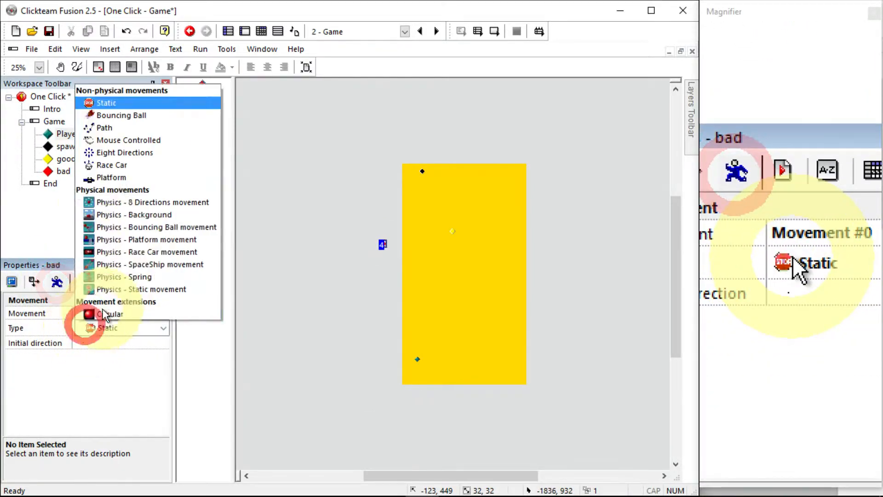
pyautogui.click(102, 116)
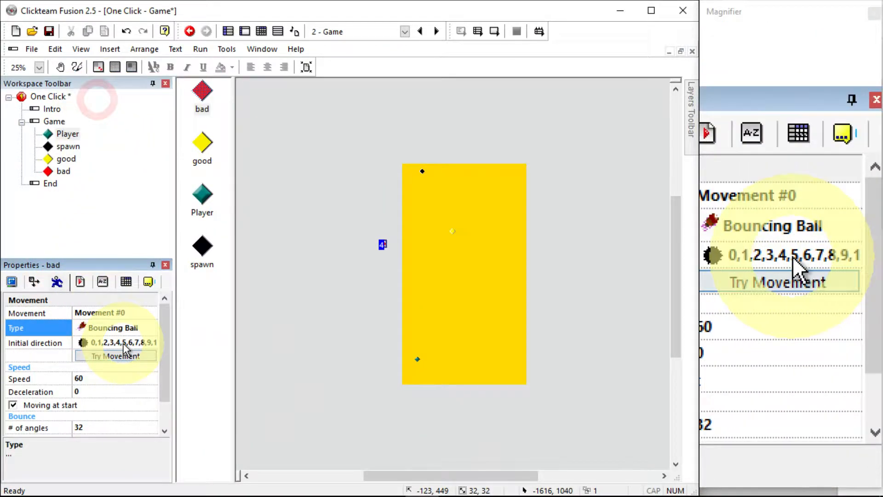
pyautogui.click(124, 345)
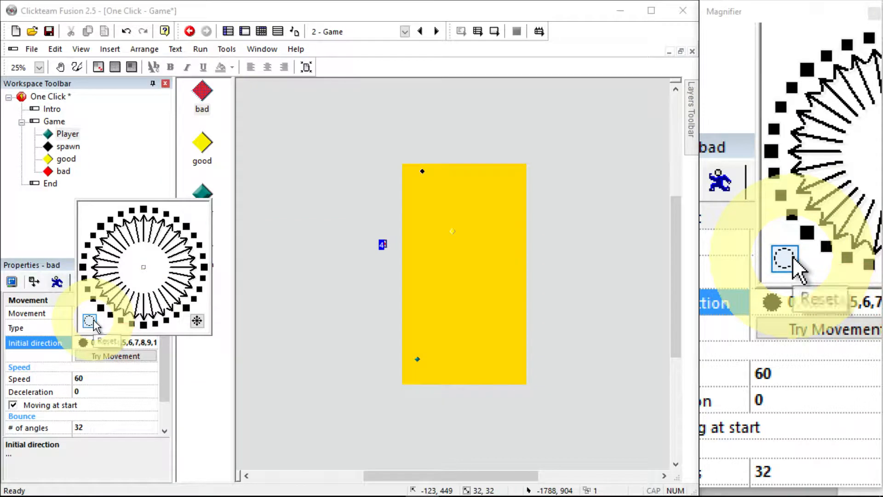
pyautogui.click(90, 320)
pyautogui.click(144, 324)
pyautogui.click(105, 378)
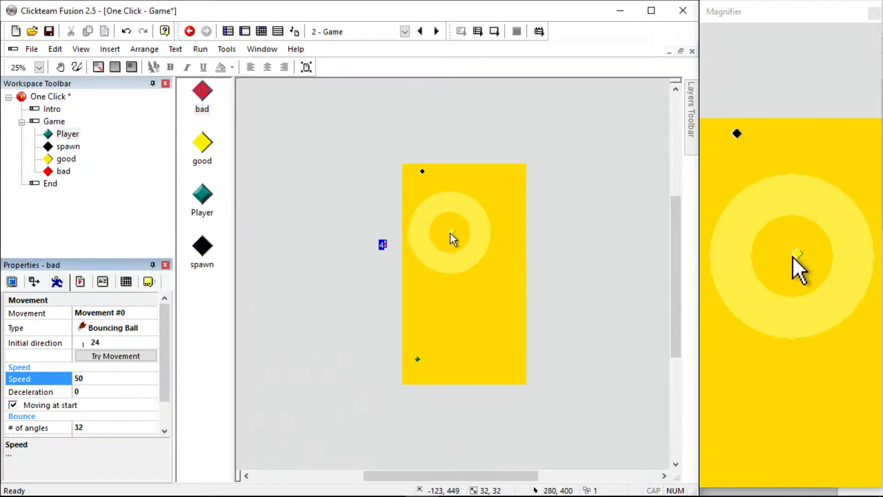
# Give the good object Bouncing Ball movement with only the straight-down initial direction
pyautogui.click(120, 327)
pyautogui.click(143, 102)
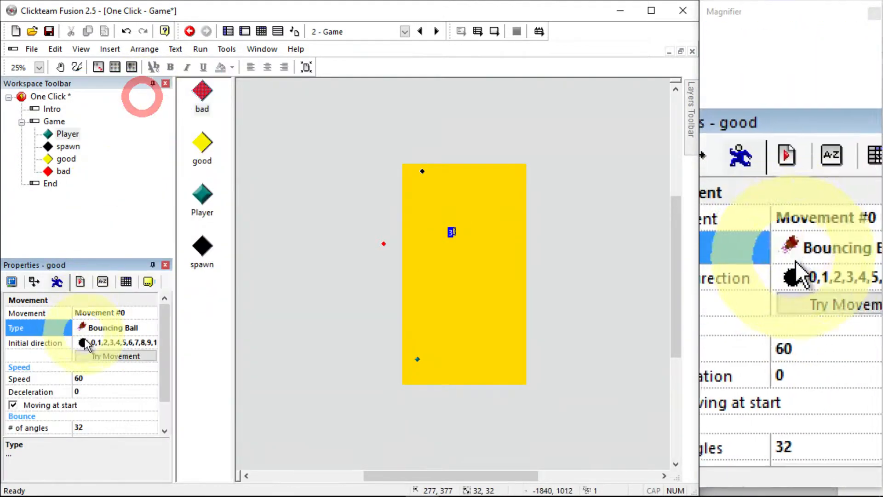
pyautogui.click(88, 342)
pyautogui.click(89, 321)
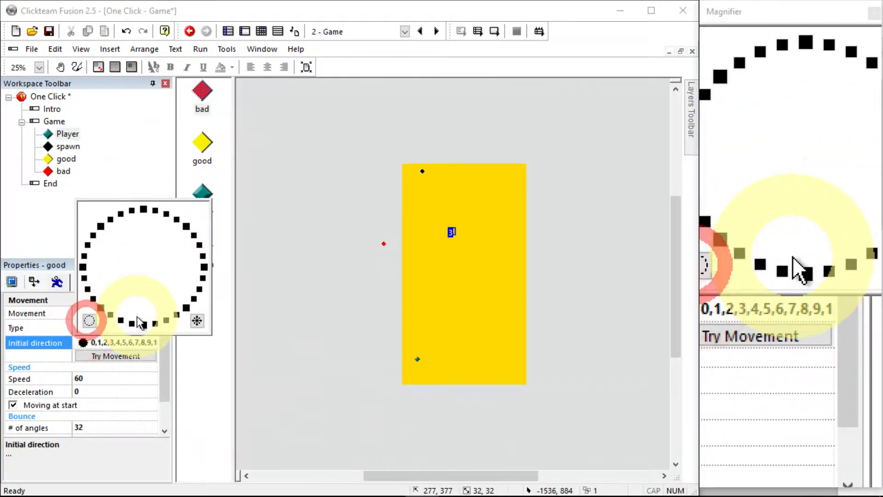
pyautogui.click(144, 324)
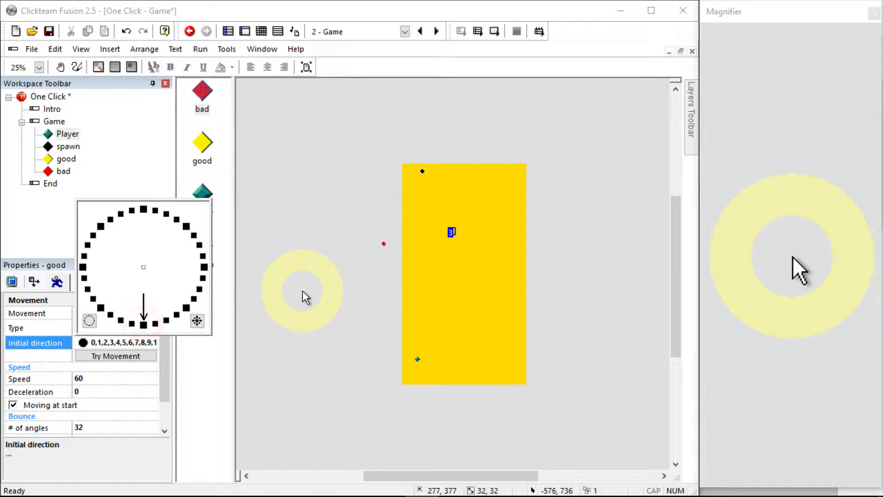
pyautogui.click(309, 271)
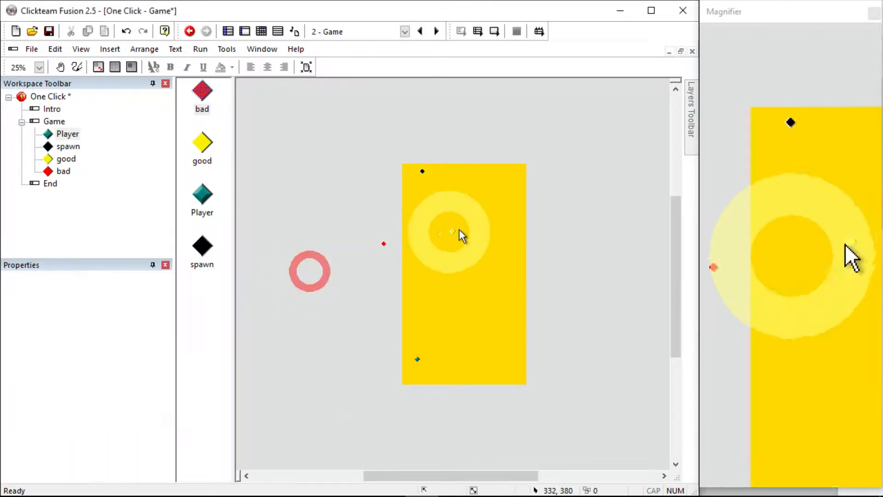
# Set the good object's movement speed to 50
pyautogui.click(450, 230)
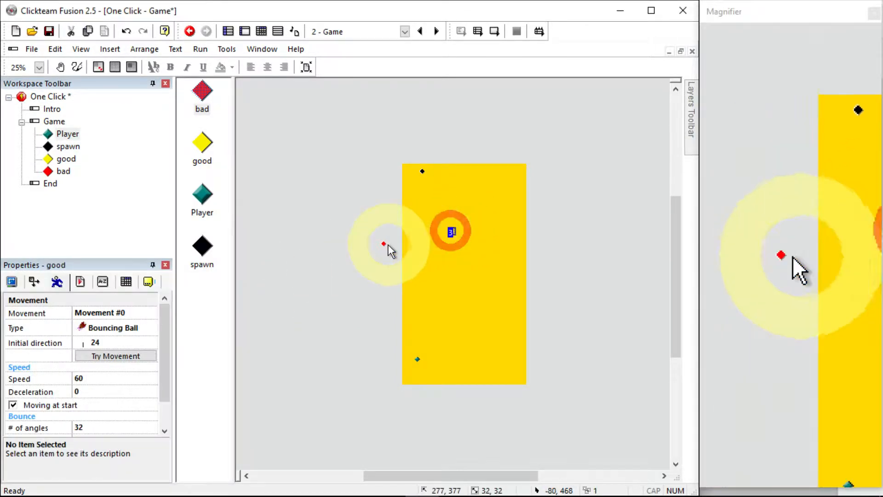
pyautogui.click(139, 368)
pyautogui.click(121, 377)
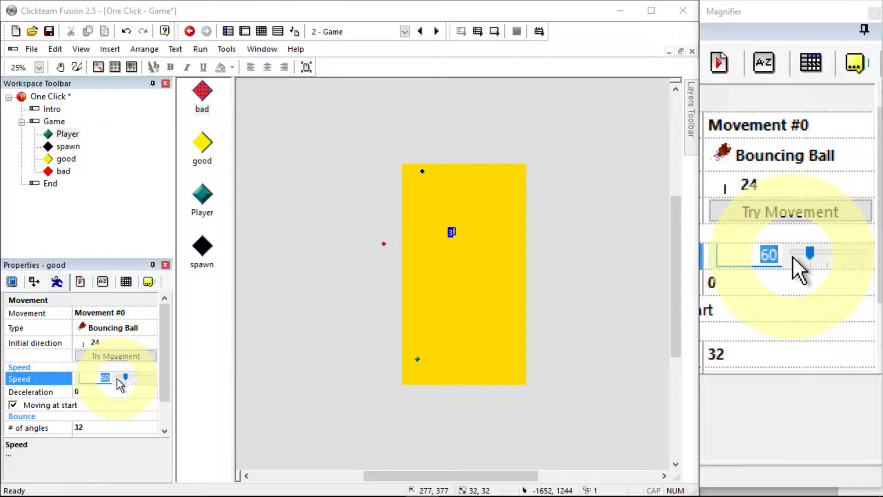
pyautogui.write('50')
pyautogui.press('Return')
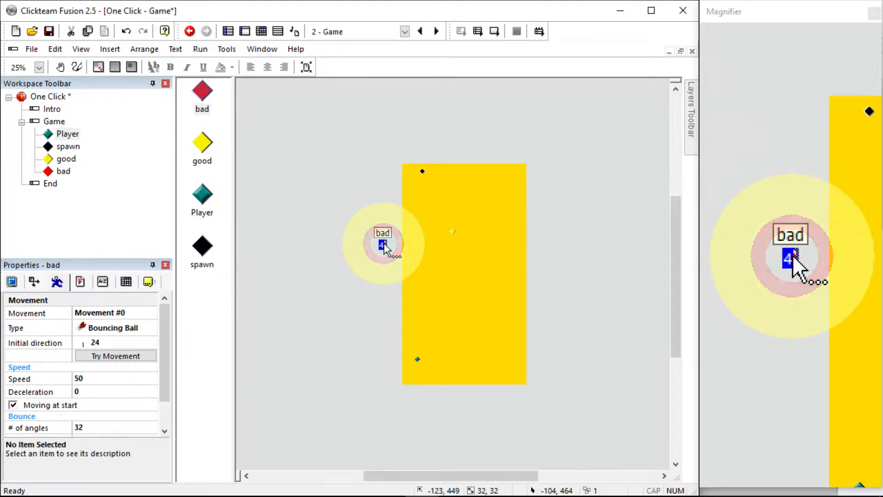
# Move the bad object into the upper play area near the spawn object and test-run the frame
pyautogui.moveTo(384, 250); pyautogui.dragTo(429, 223)
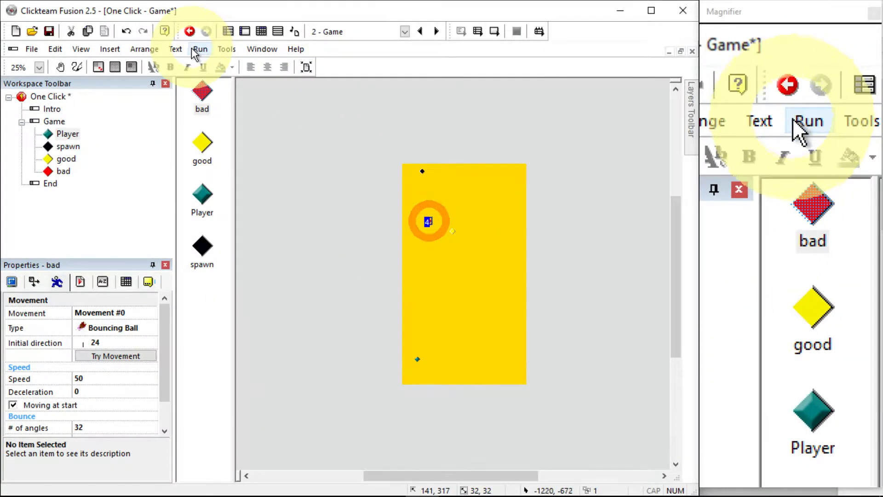
pyautogui.click(198, 49)
pyautogui.click(215, 94)
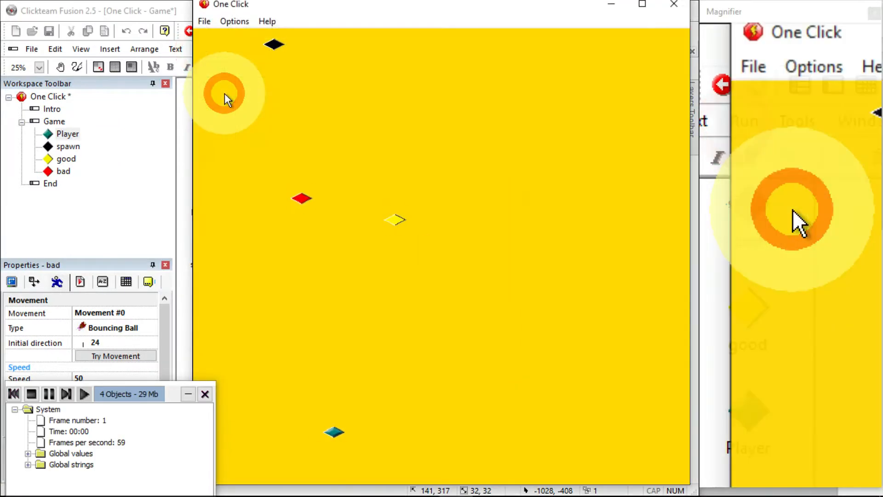
pyautogui.click(670, 9)
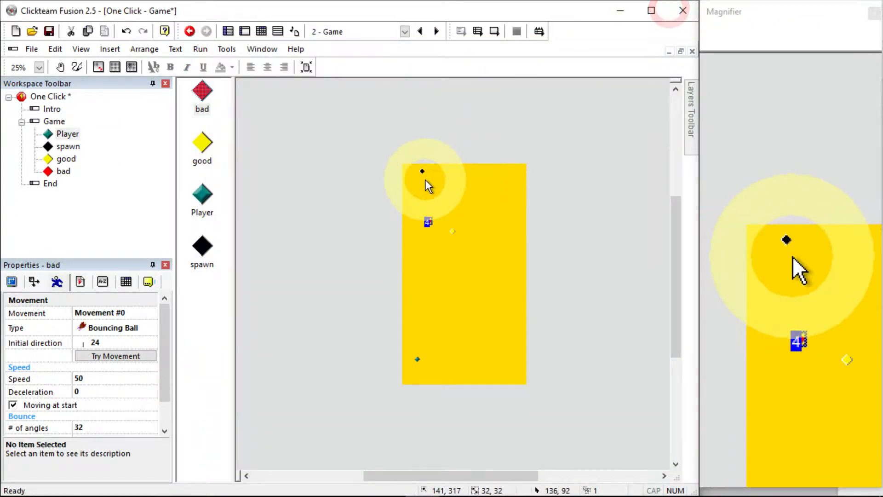
# In the Event Editor, add a new timer condition that triggers every 25 hundredths of a second
pyautogui.click(265, 31)
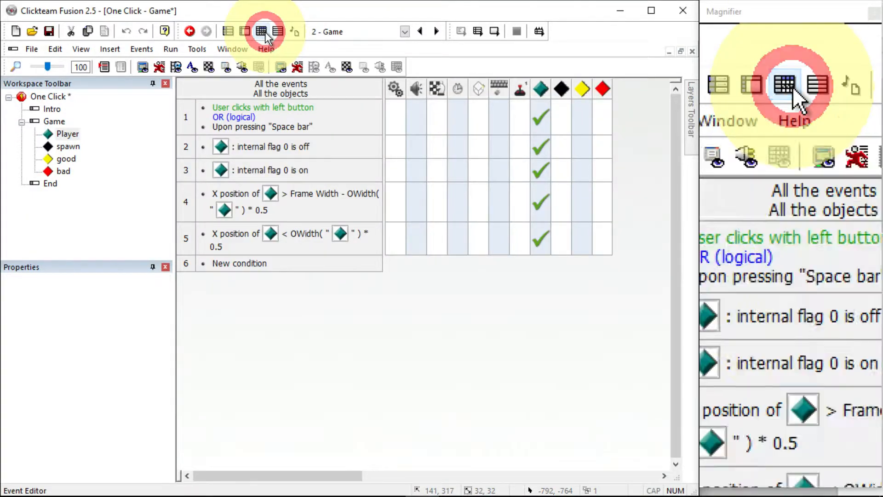
pyautogui.click(240, 263)
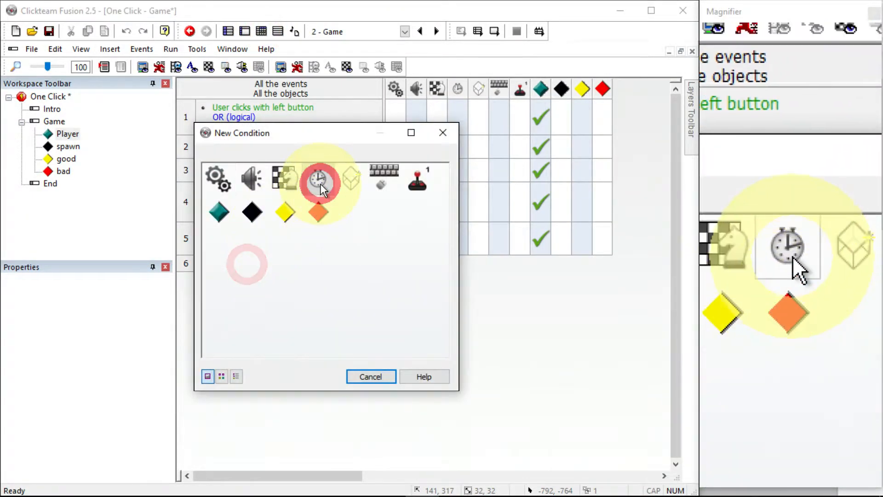
pyautogui.click(321, 183)
pyautogui.click(345, 194)
pyautogui.doubleClick(229, 247)
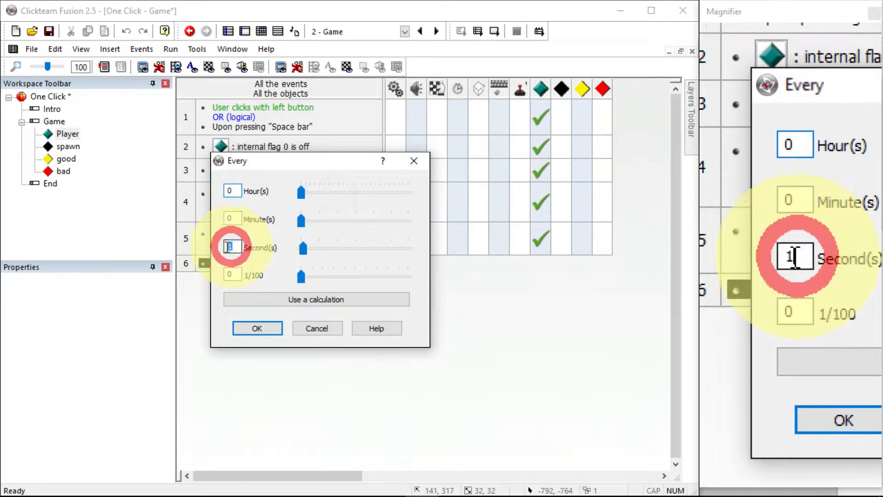
pyautogui.doubleClick(230, 274)
pyautogui.write('25')
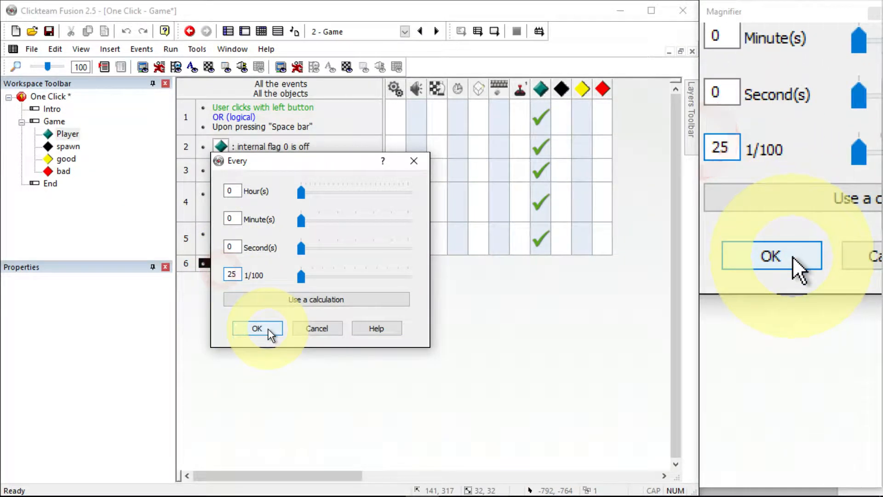
pyautogui.click(268, 329)
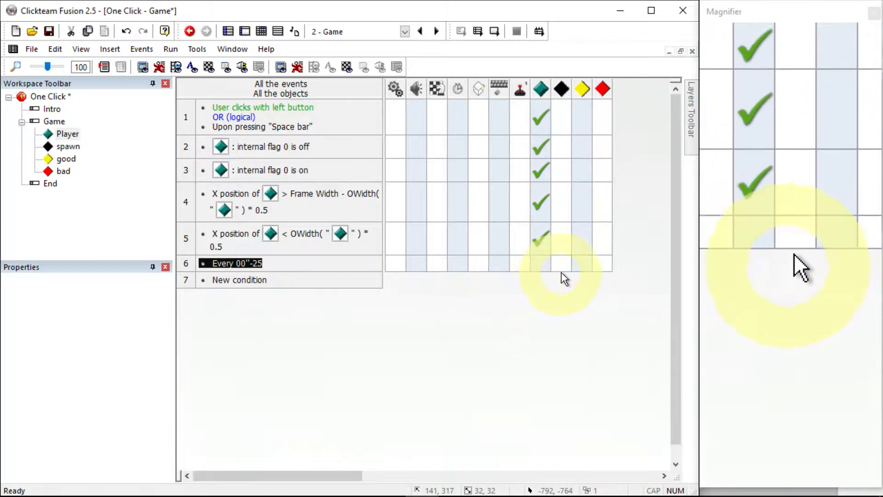
# In the every 00"-25 event, add an action setting the spawn object's Alterable Value A to Random(20)
pyautogui.click(563, 264)
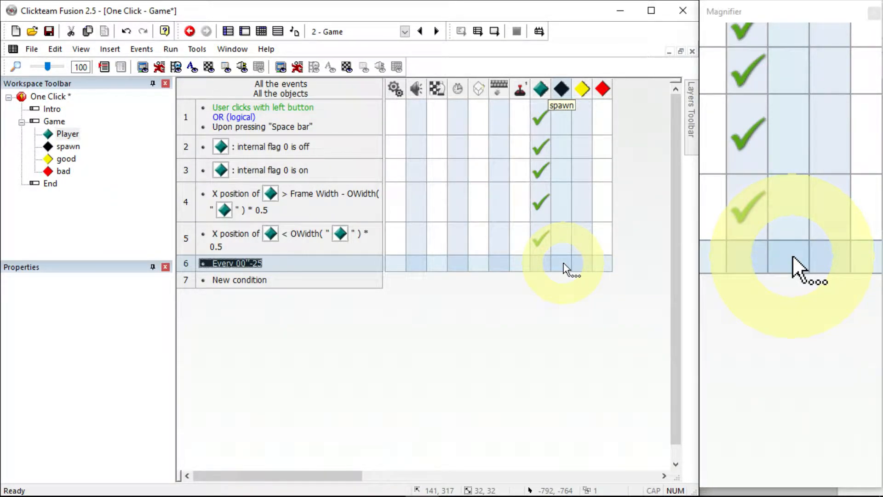
pyautogui.rightClick(563, 263)
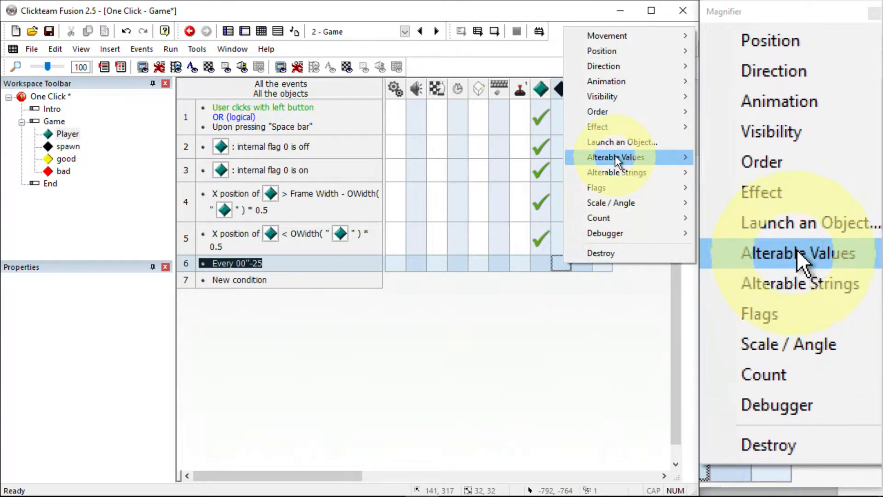
pyautogui.click(616, 157)
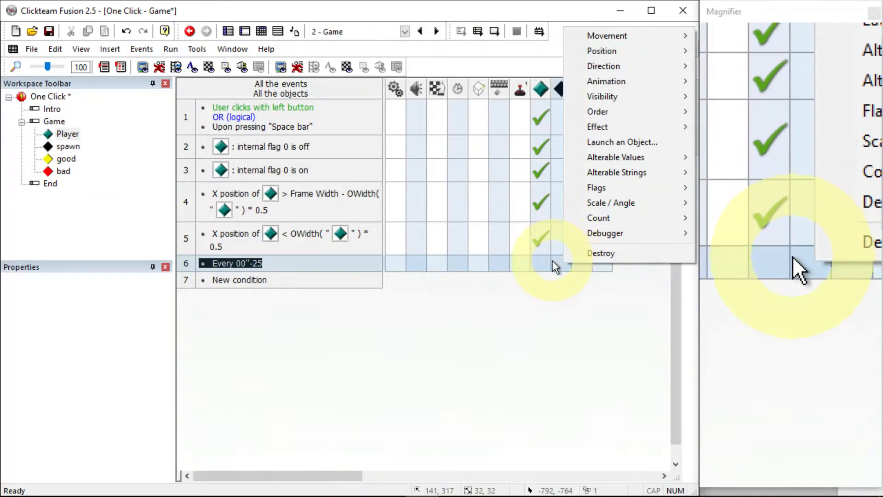
pyautogui.rightClick(552, 260)
pyautogui.click(616, 391)
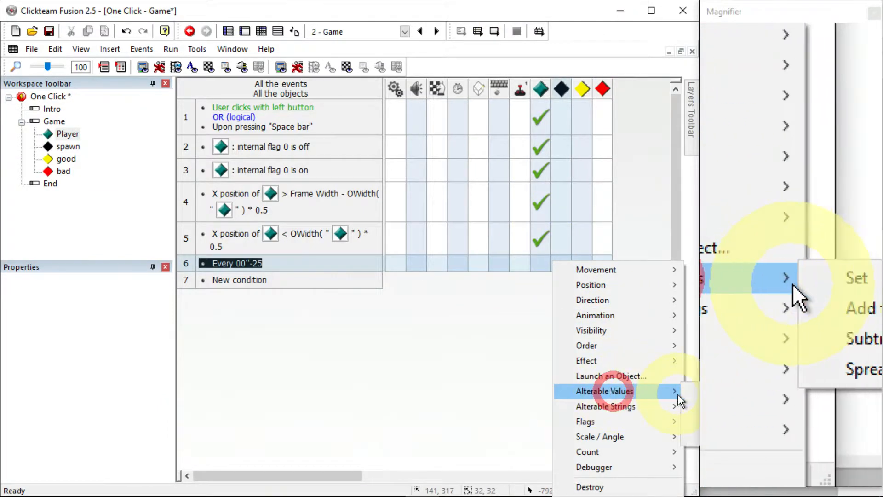
pyautogui.click(693, 400)
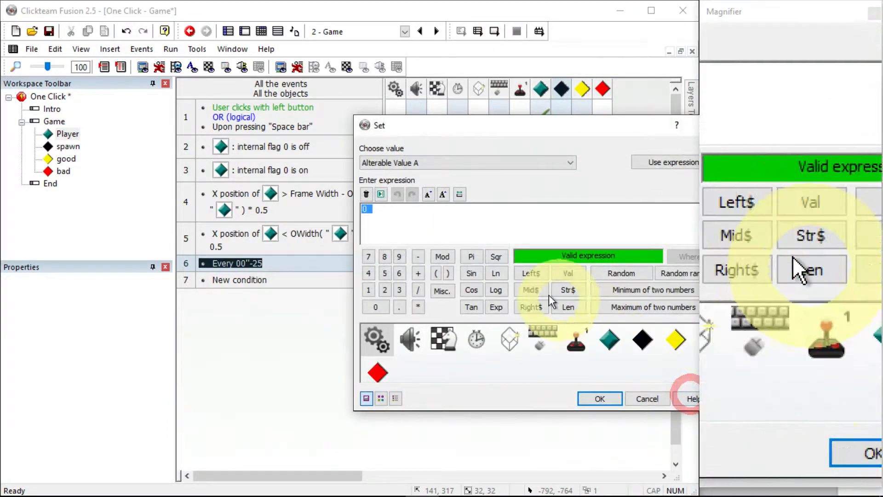
pyautogui.moveTo(476, 132); pyautogui.dragTo(382, 138)
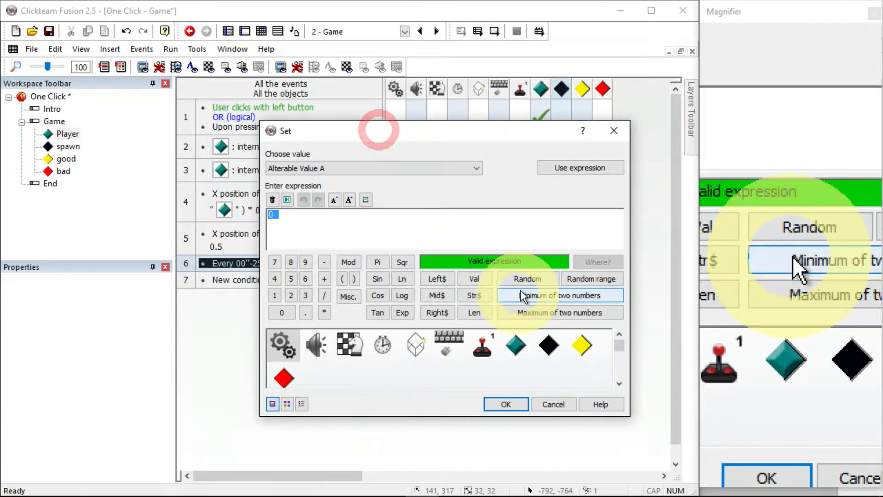
pyautogui.click(525, 278)
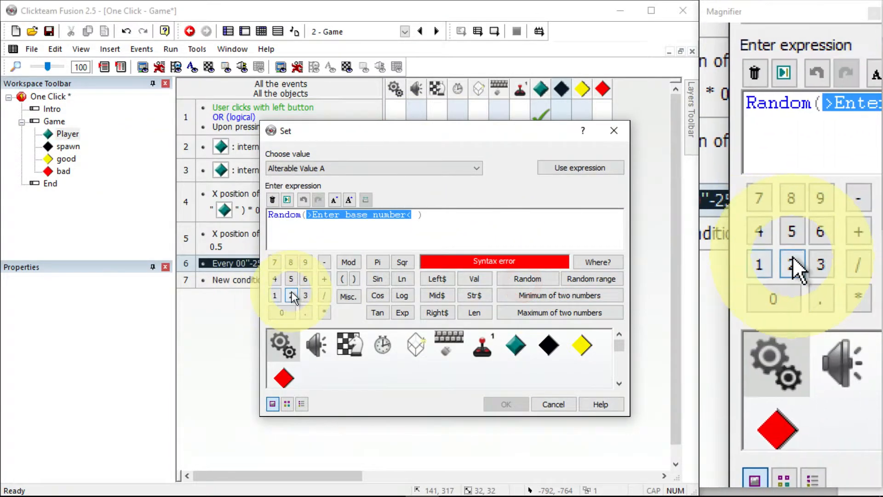
pyautogui.click(290, 295)
pyautogui.click(282, 312)
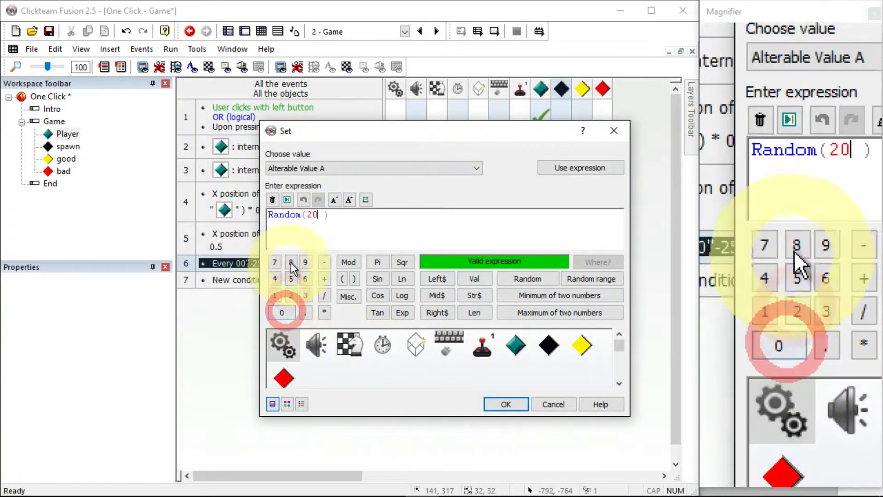
pyautogui.click(508, 404)
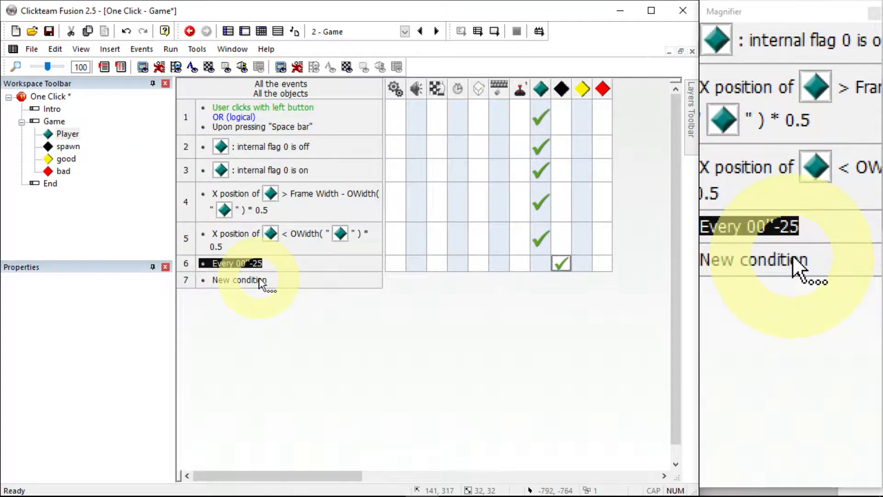
# Add a new condition checking that the spawn object's Alterable Value A equals 1
pyautogui.doubleClick(261, 281)
pyautogui.click(247, 206)
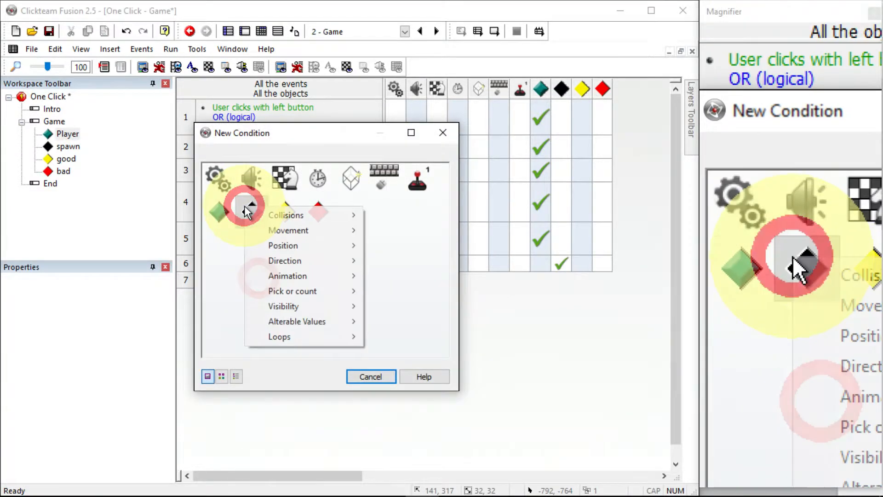
pyautogui.click(312, 322)
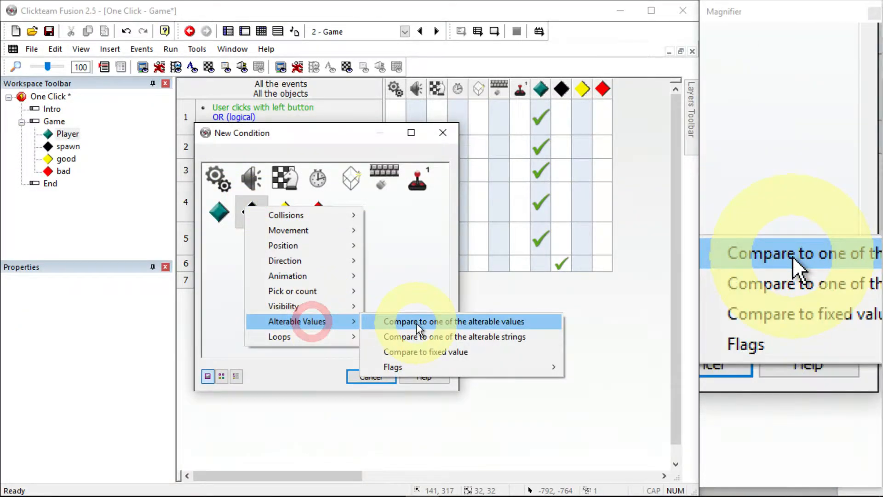
pyautogui.click(414, 321)
pyautogui.click(177, 344)
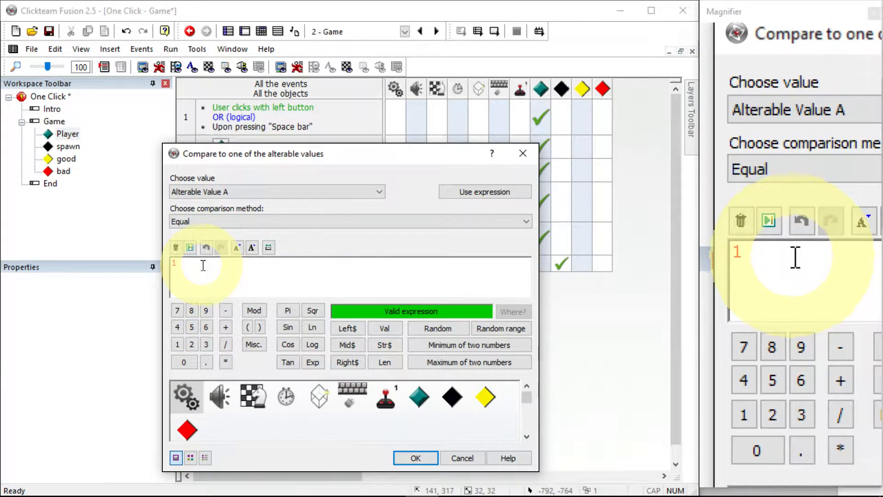
pyautogui.click(407, 458)
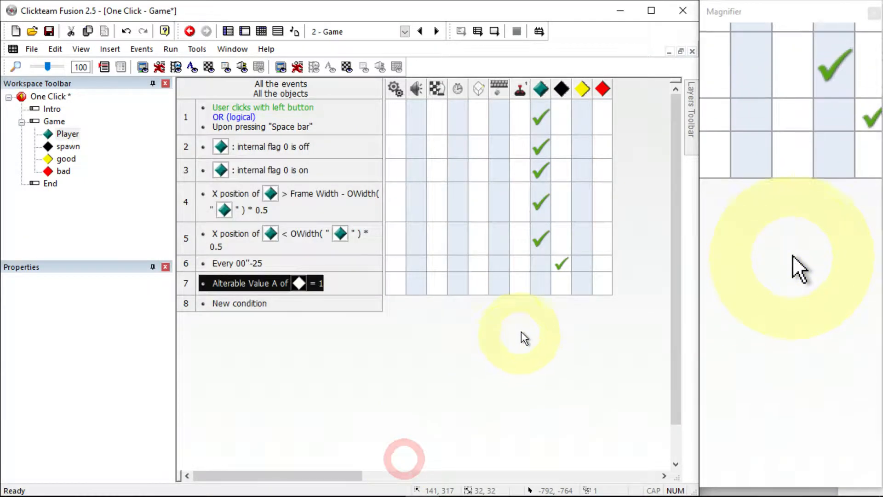
# In that event, create the good object relative to the spawn object at offset 0, 0
pyautogui.rightClick(560, 286)
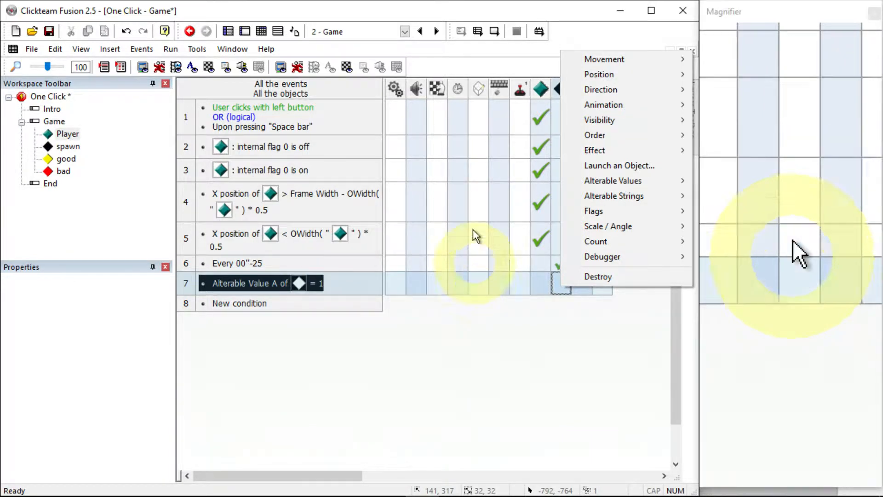
pyautogui.click(512, 436)
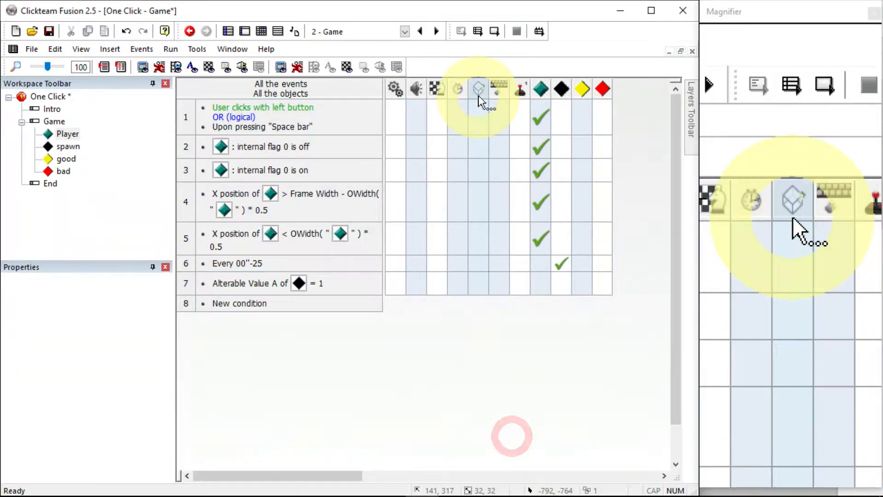
pyautogui.rightClick(479, 288)
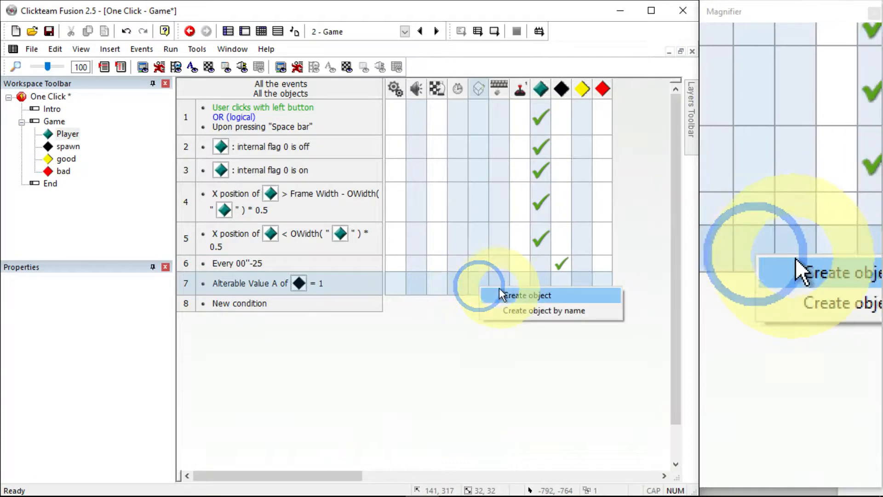
pyautogui.click(496, 290)
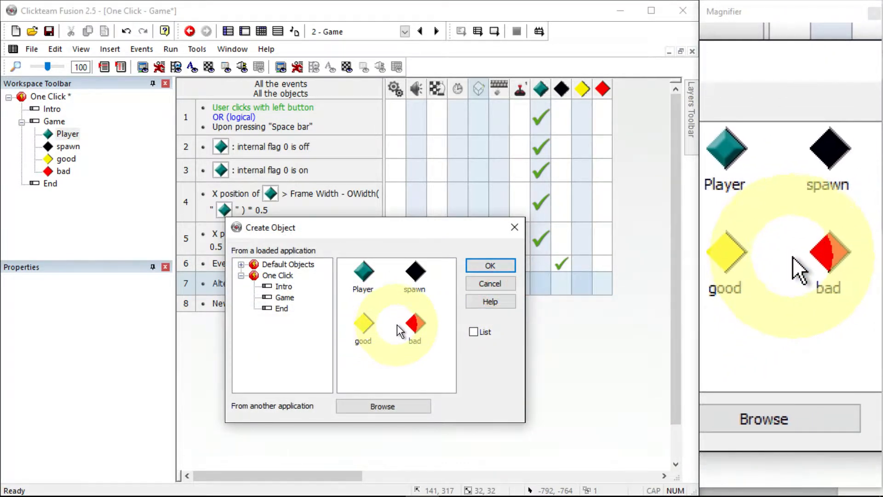
pyautogui.doubleClick(369, 325)
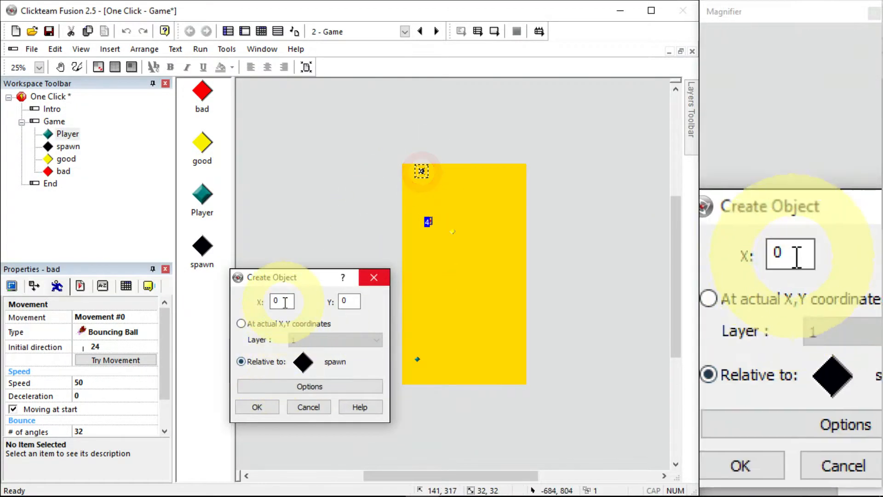
pyautogui.click(257, 407)
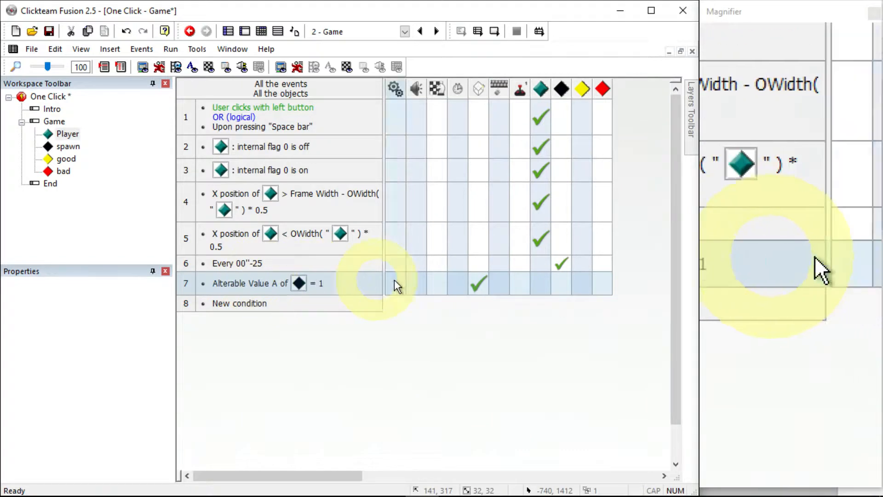
# Run the application to test spawning, then close the game window
pyautogui.click(172, 49)
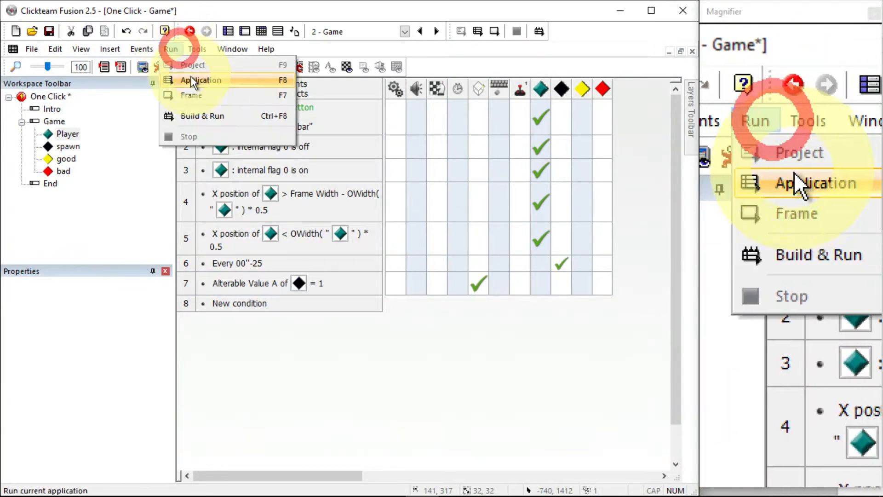
pyautogui.click(188, 75)
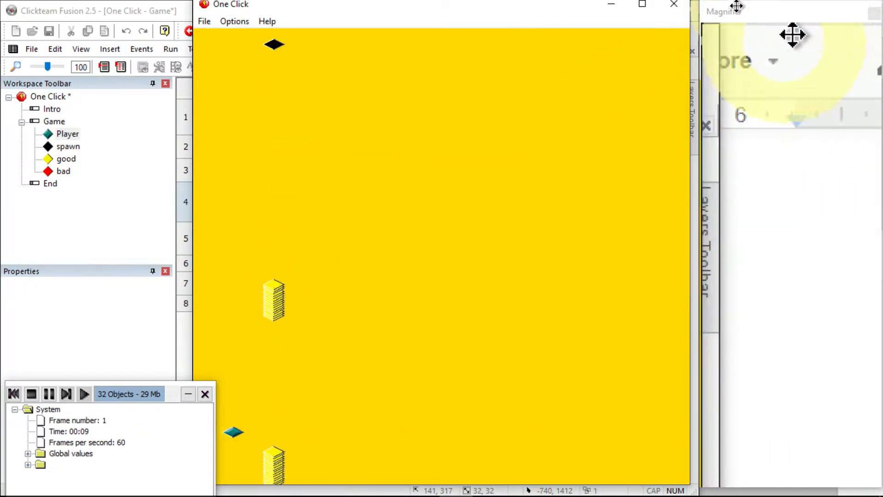
pyautogui.click(674, 4)
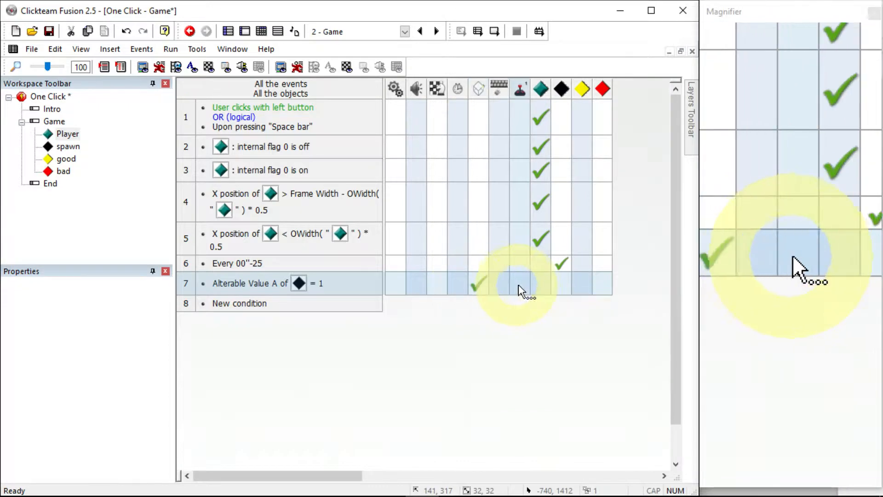
# In the same event, add an action setting the spawn object's Alterable Value A to 0
pyautogui.click(564, 290)
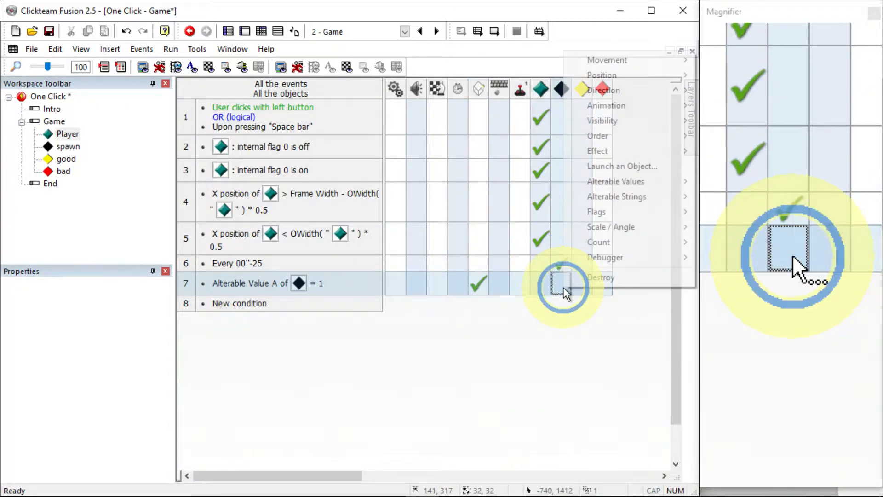
pyautogui.click(610, 184)
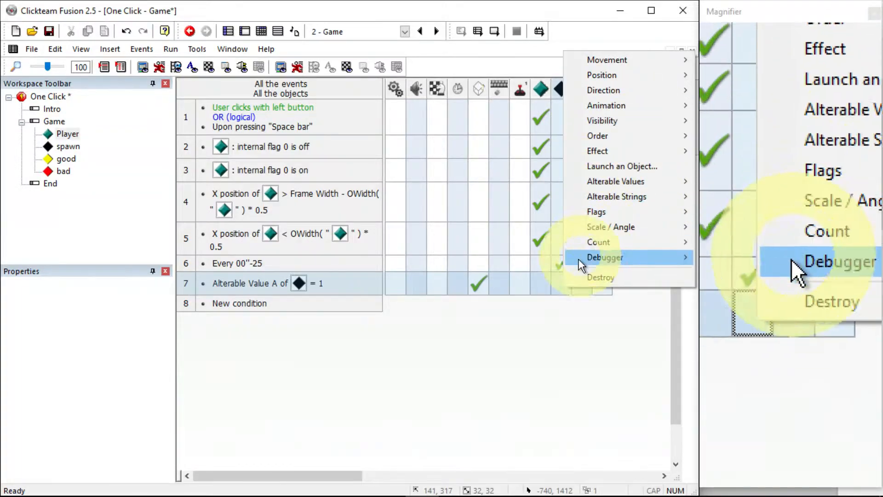
pyautogui.click(553, 282)
pyautogui.click(608, 177)
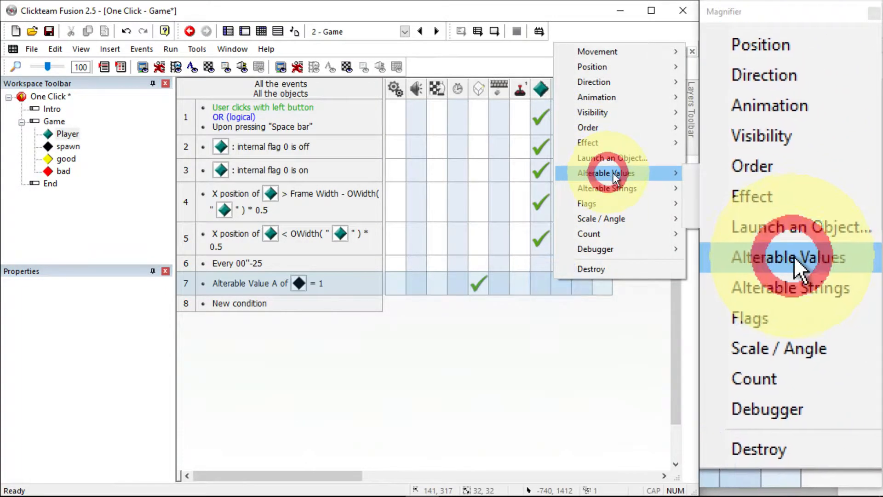
pyautogui.click(694, 178)
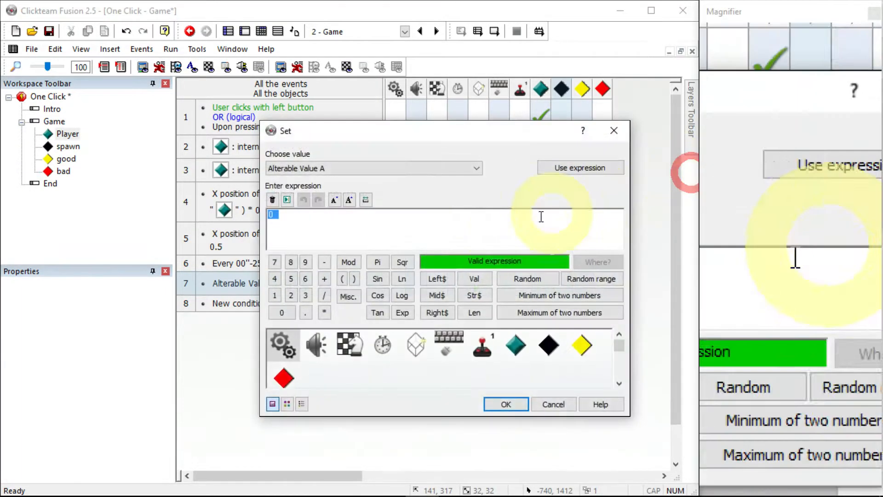
pyautogui.click(505, 405)
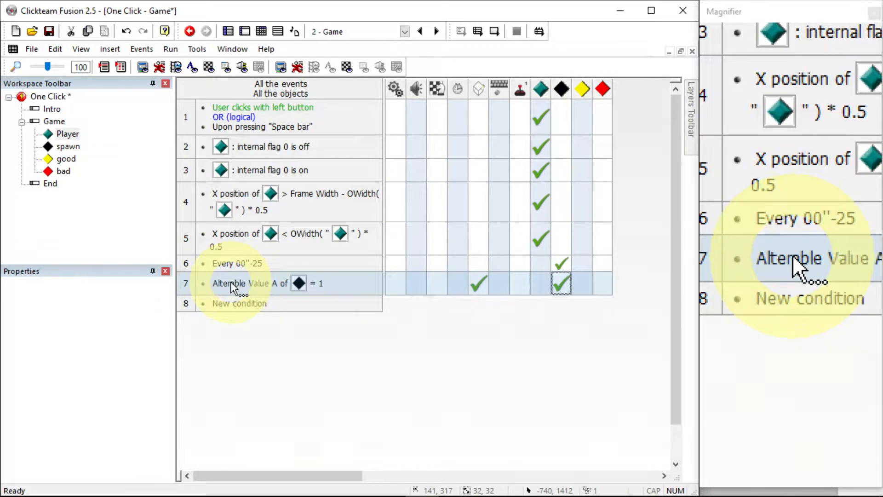
# Duplicate the Alterable Value A condition into a new event and change its compared value to 2
pyautogui.moveTo(237, 288); pyautogui.dragTo(235, 305)
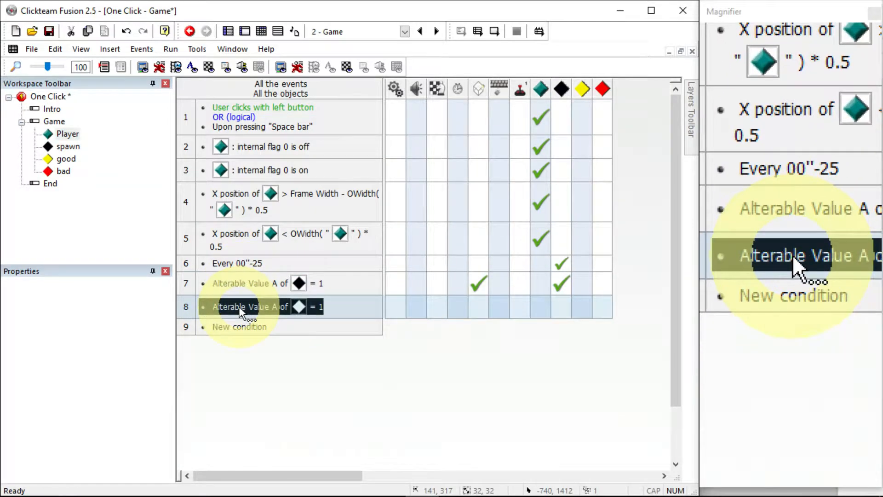
pyautogui.doubleClick(239, 306)
pyautogui.click(193, 344)
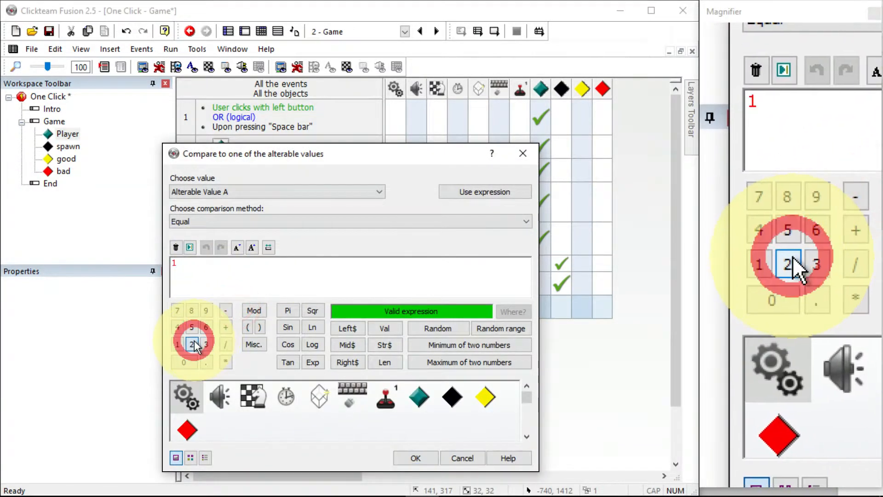
pyautogui.click(416, 458)
# In the new event, create the bad object relative to the spawn at 0, 0 and copy the value-reset action
pyautogui.rightClick(480, 305)
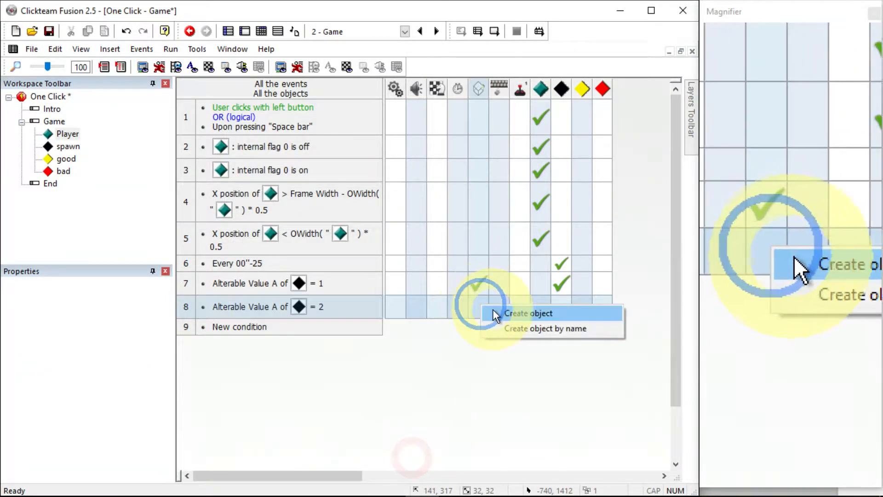
pyautogui.click(494, 315)
pyautogui.doubleClick(415, 328)
pyautogui.click(413, 260)
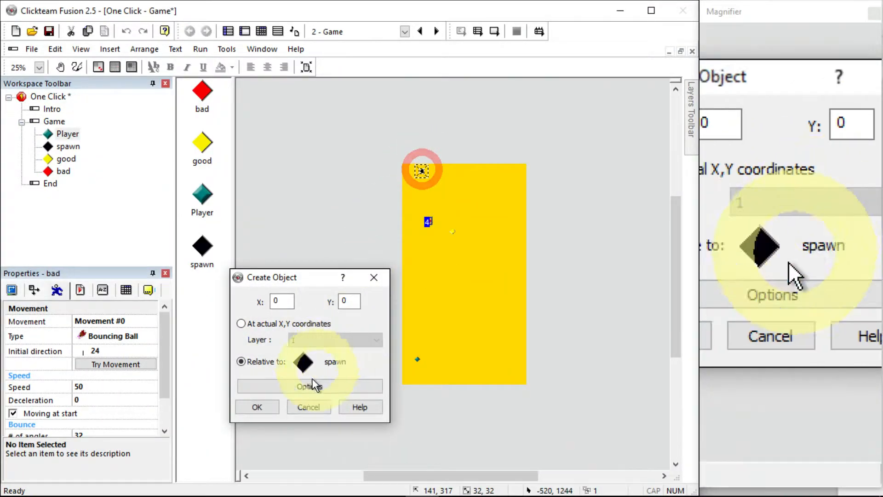
pyautogui.click(275, 404)
pyautogui.moveTo(564, 289); pyautogui.dragTo(559, 311)
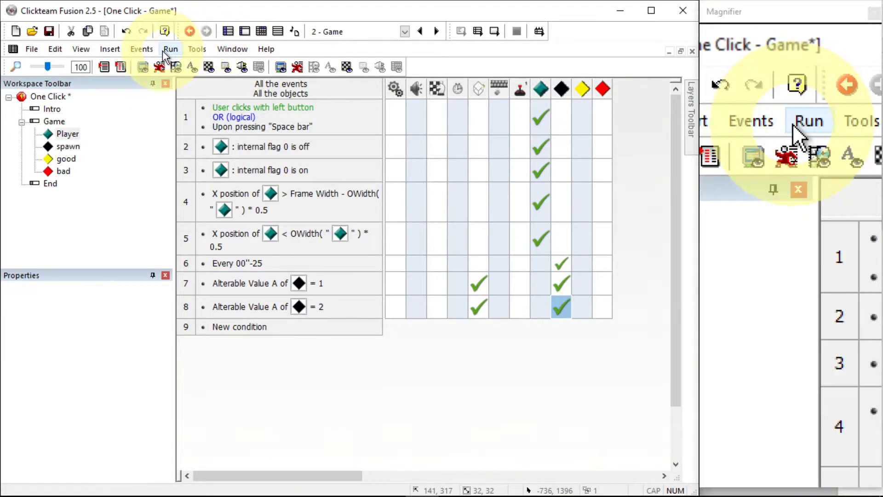
# Return to the frame editor and delete the bad and good object instances from the play area
pyautogui.click(170, 49)
pyautogui.click(244, 31)
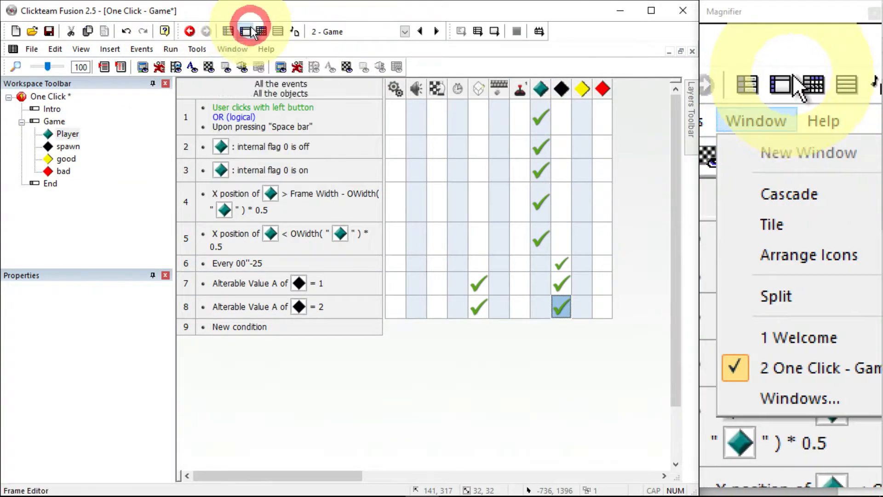
pyautogui.moveTo(453, 232); pyautogui.dragTo(395, 232)
pyautogui.click(431, 218)
pyautogui.click(401, 224)
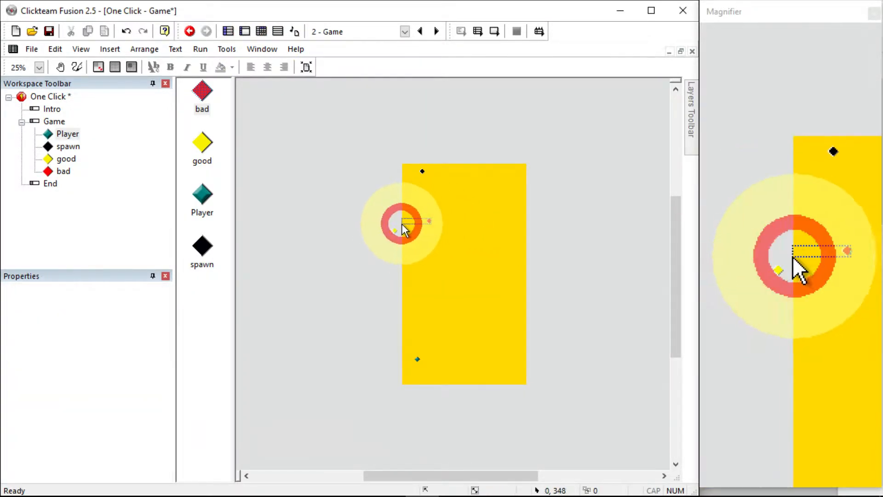
pyautogui.click(428, 219)
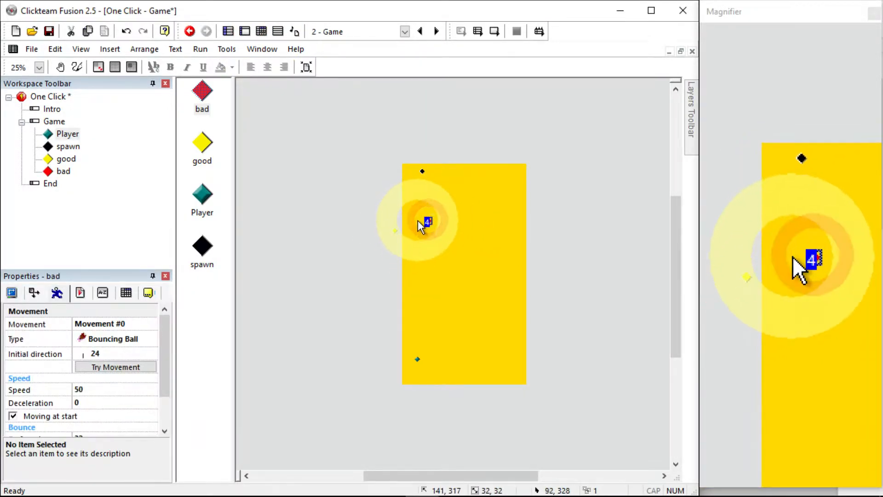
pyautogui.press('Delete')
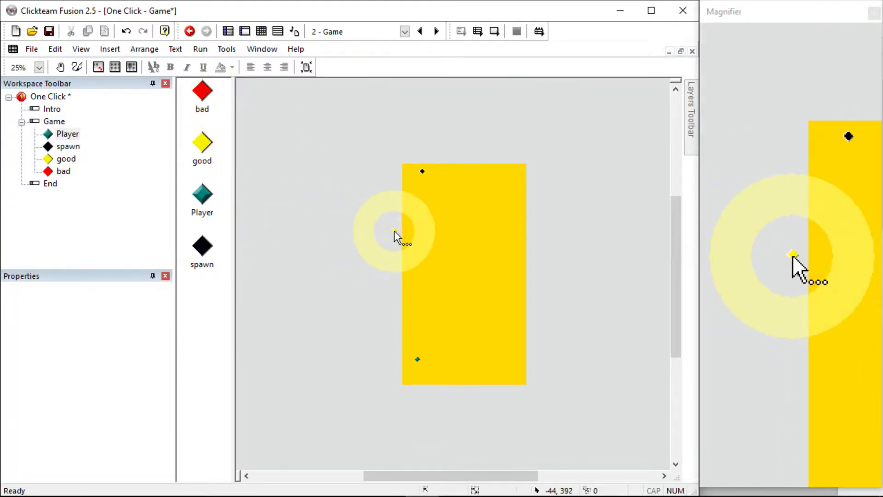
pyautogui.click(394, 231)
pyautogui.press('Delete')
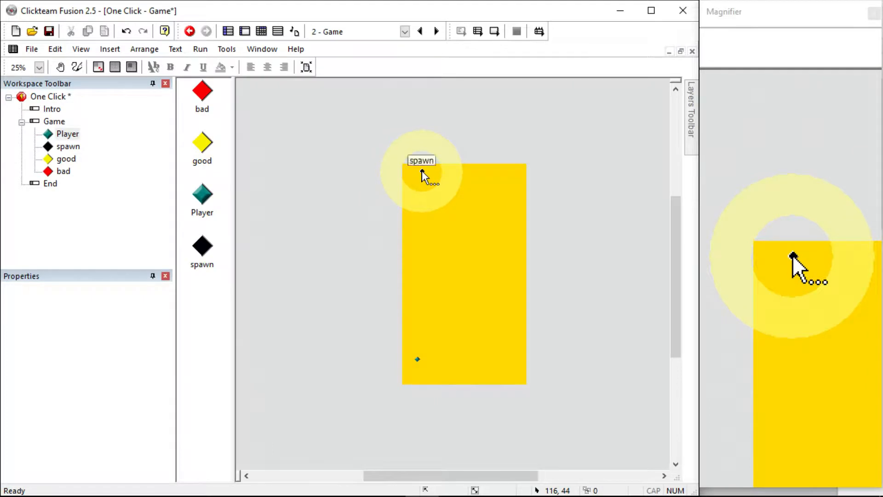
# Run the application to test spawning, then close the game window
pyautogui.click(421, 170)
pyautogui.click(200, 49)
pyautogui.click(223, 94)
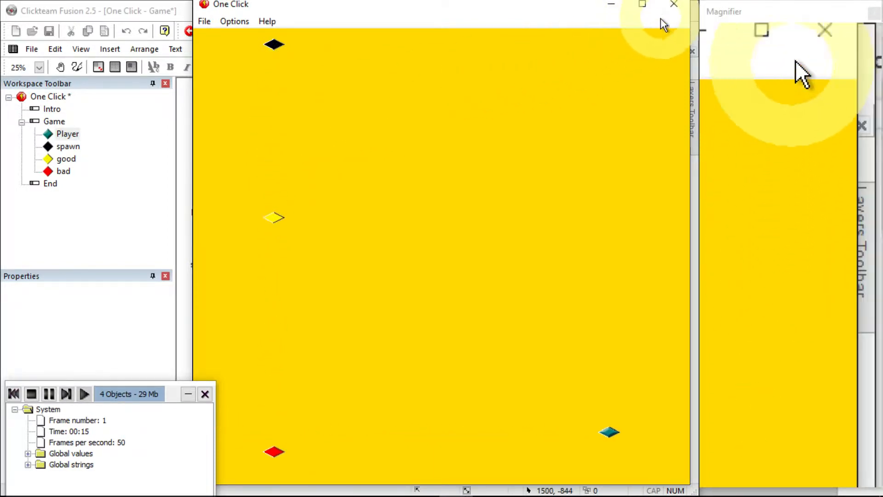
pyautogui.click(673, 5)
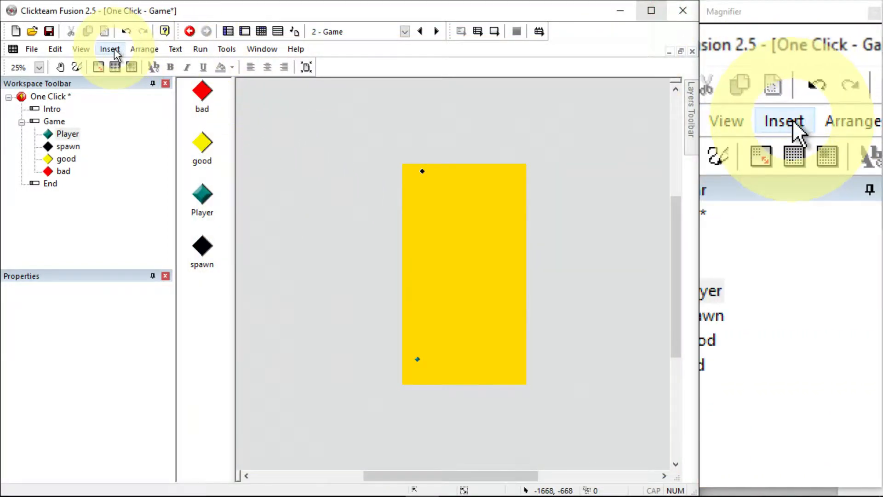
# Insert a Counter object near the frame's top-right corner
pyautogui.click(115, 50)
pyautogui.click(148, 96)
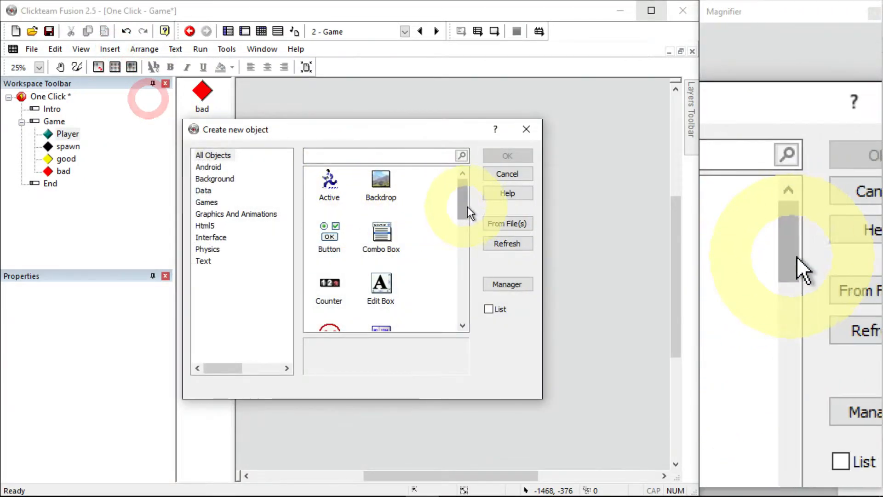
pyautogui.moveTo(469, 213); pyautogui.dragTo(454, 321)
pyautogui.doubleClick(333, 239)
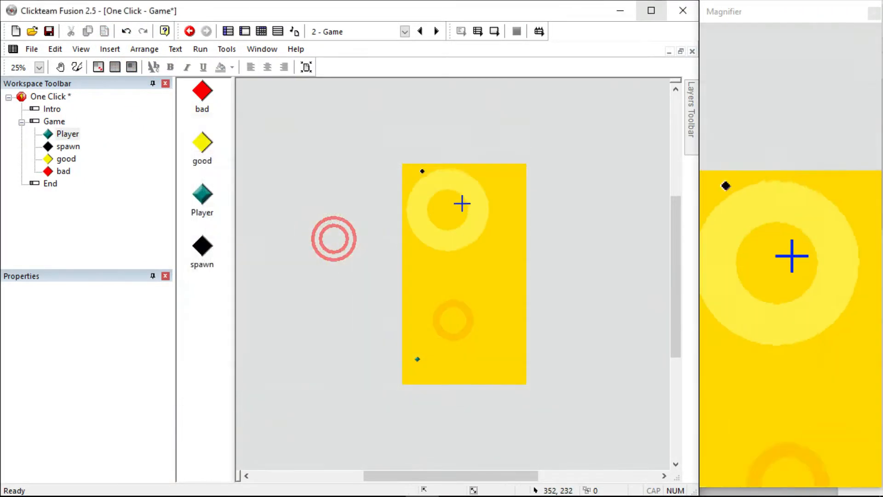
pyautogui.click(521, 171)
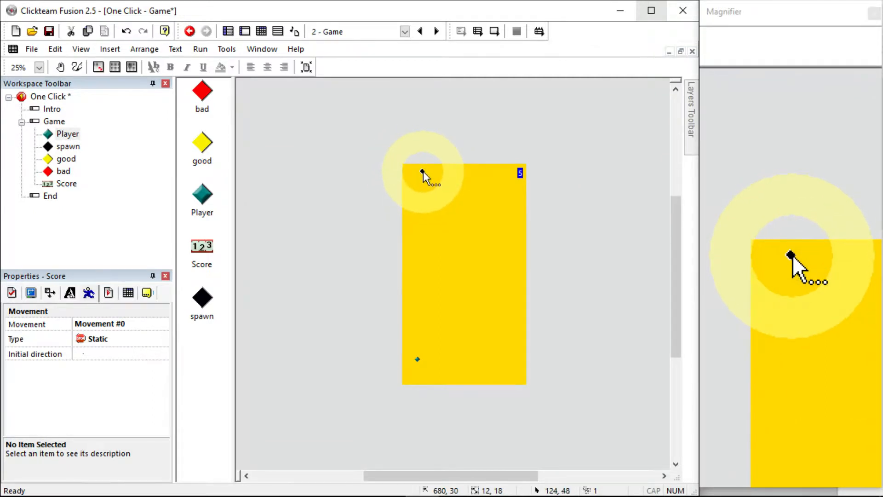
# Move the spawn object just above the frame's top-left corner
pyautogui.moveTo(422, 171); pyautogui.dragTo(407, 158)
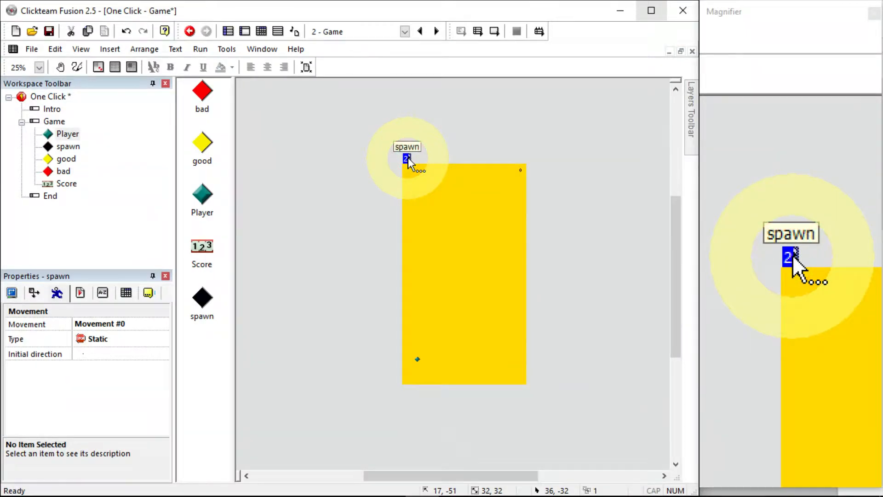
pyautogui.moveTo(407, 158); pyautogui.dragTo(405, 157)
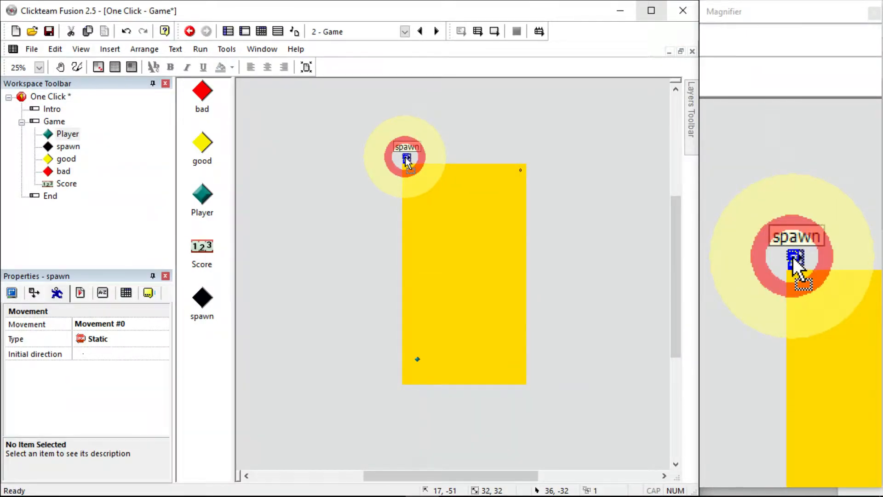
# Duplicate the spawn object into 1 row of 10 columns with 32 column spacing, then undo the duplication
pyautogui.rightClick(405, 157)
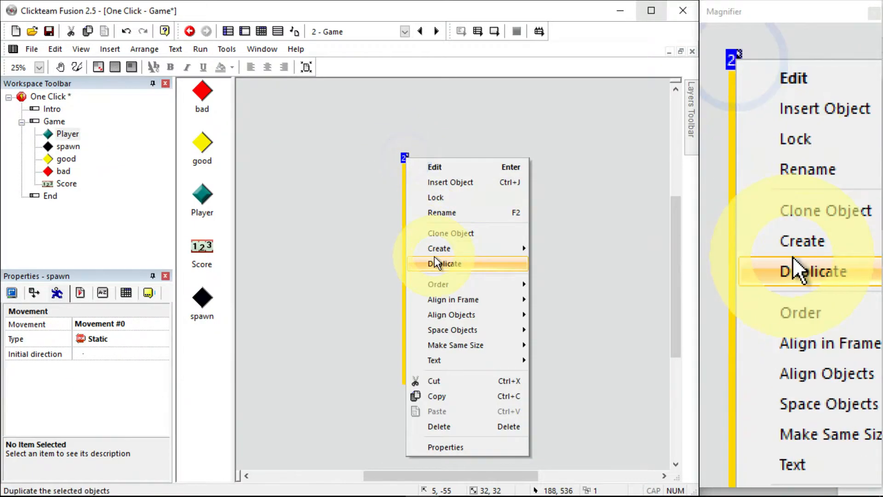
pyautogui.click(435, 259)
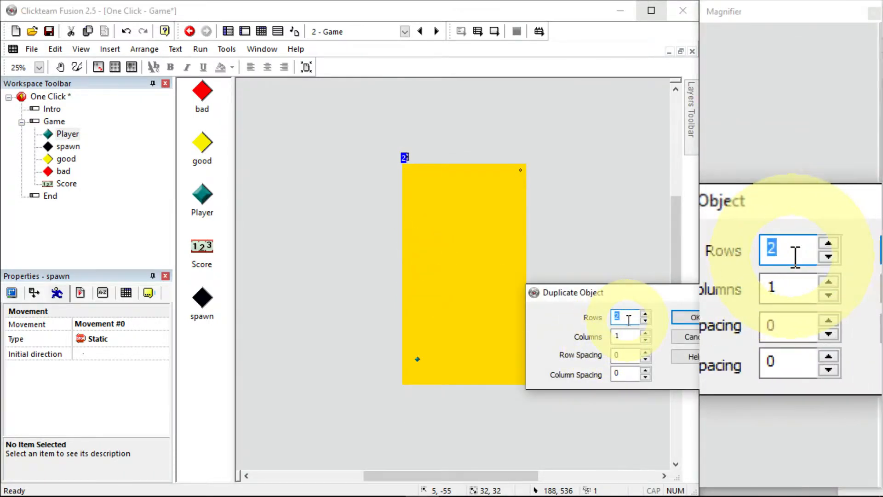
pyautogui.doubleClick(618, 316)
pyautogui.write('1')
pyautogui.press('Tab')
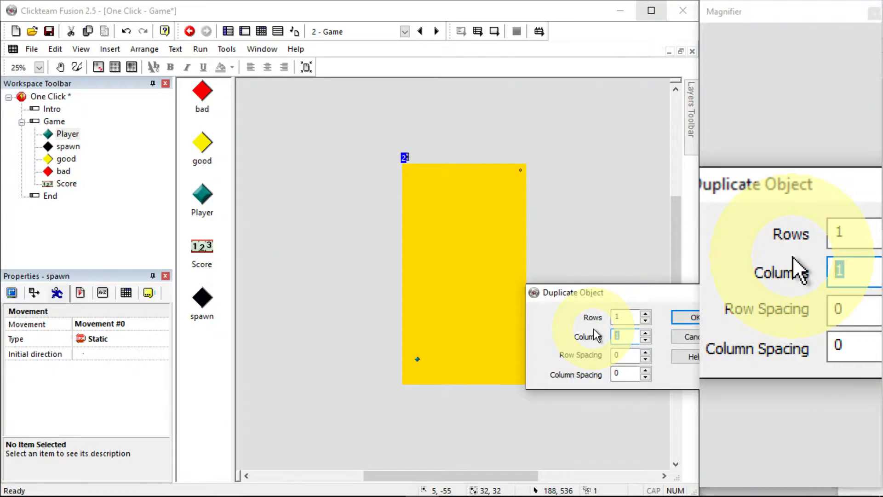
pyautogui.write('10')
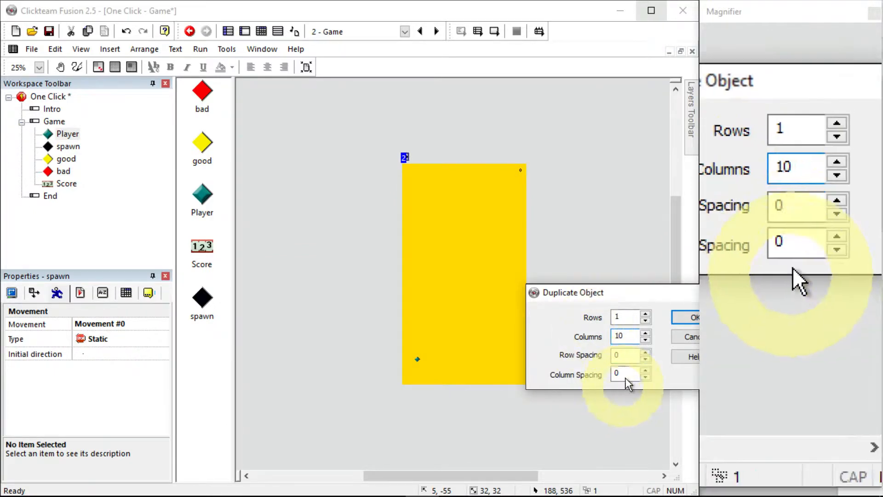
pyautogui.doubleClick(616, 354)
pyautogui.doubleClick(614, 375)
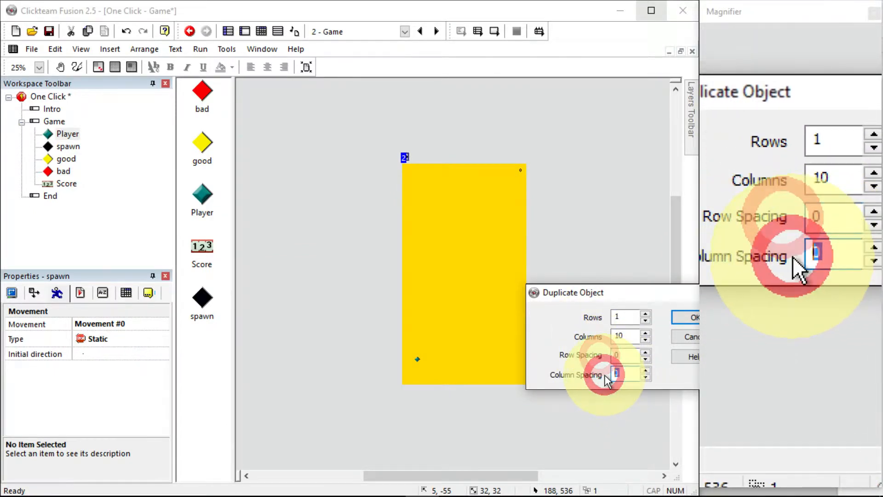
pyautogui.write('32')
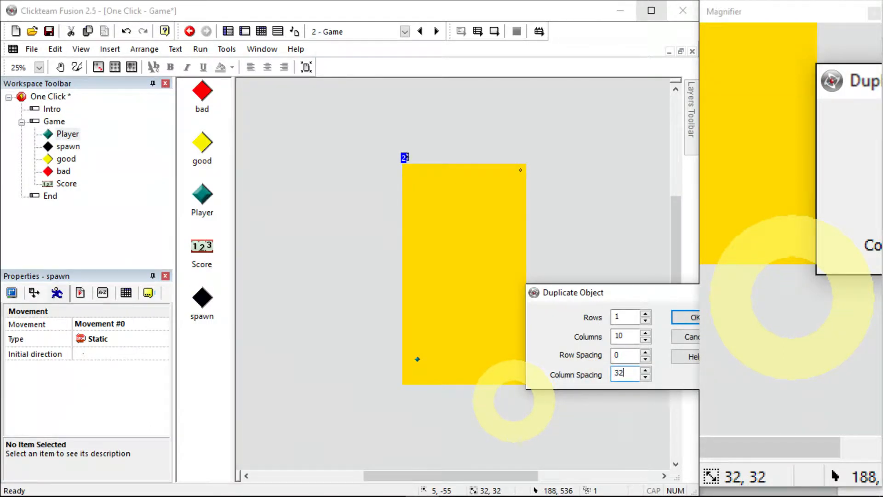
pyautogui.press('Return')
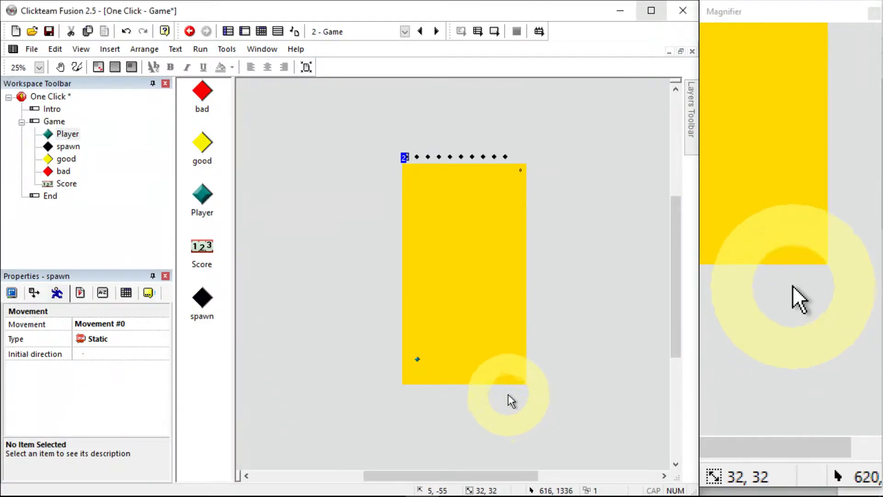
pyautogui.hotkey('ctrl', 'z')
# Duplicate the spawn object into 1 row of 14 columns with a column spacing of 32
pyautogui.rightClick(405, 156)
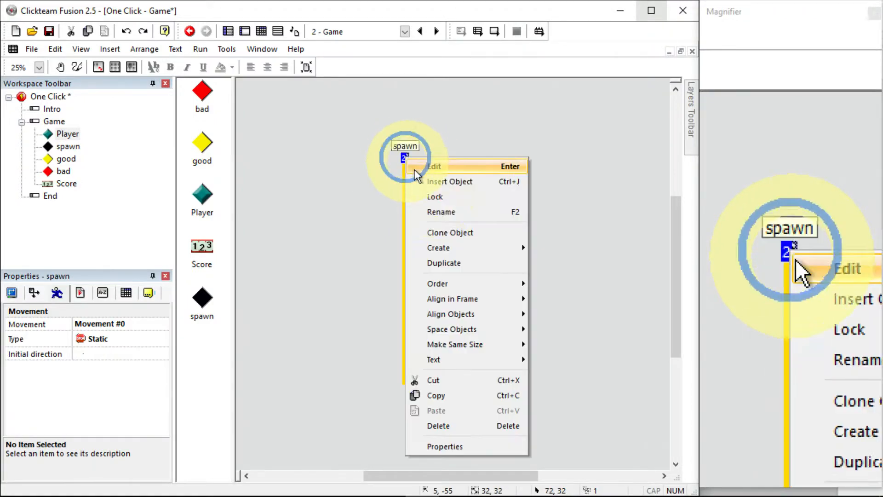
pyautogui.click(455, 263)
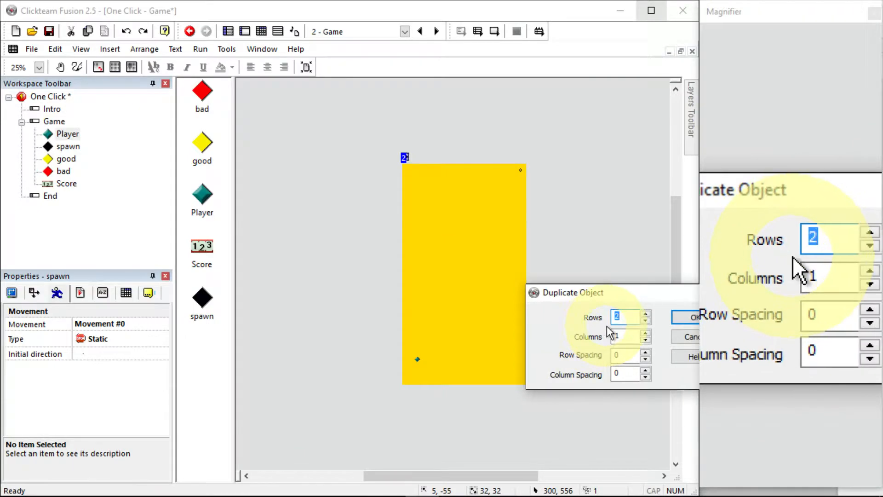
pyautogui.click(623, 339)
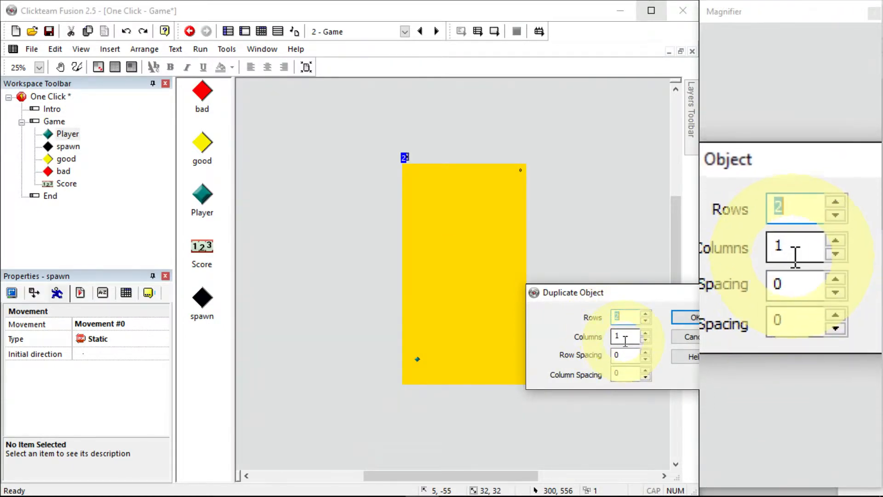
pyautogui.write('4')
pyautogui.click(645, 321)
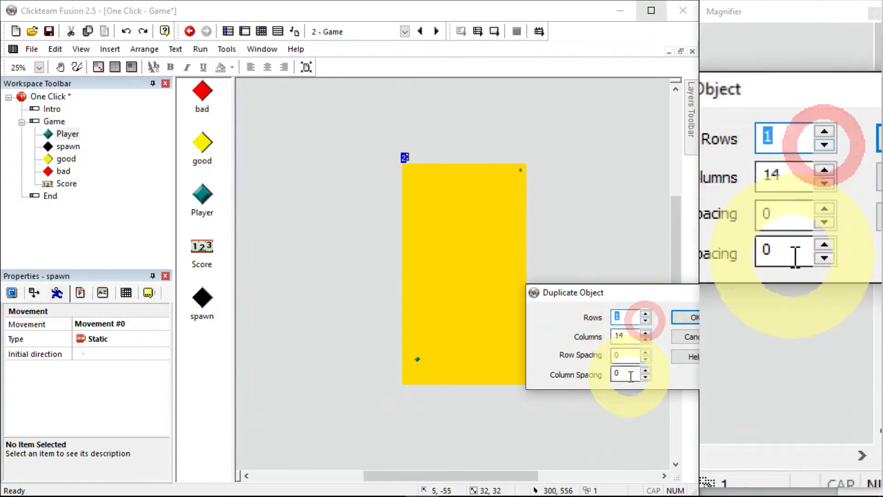
pyautogui.doubleClick(617, 374)
pyautogui.write('32')
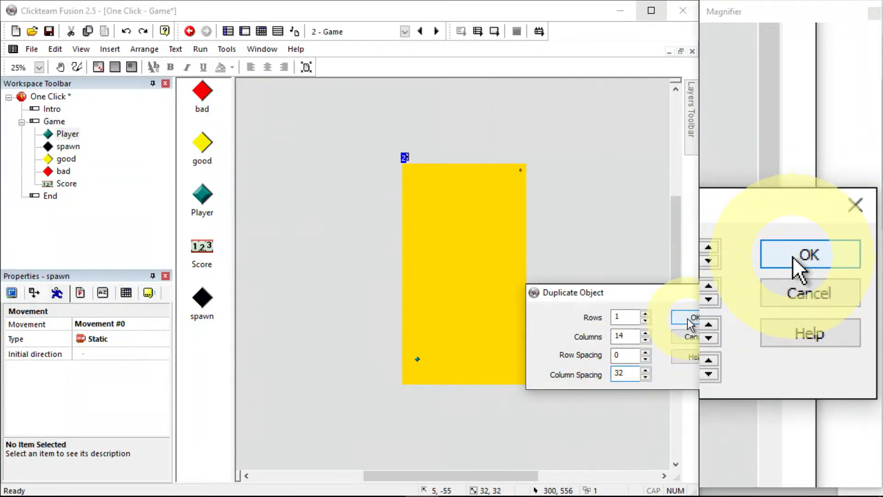
pyautogui.click(689, 321)
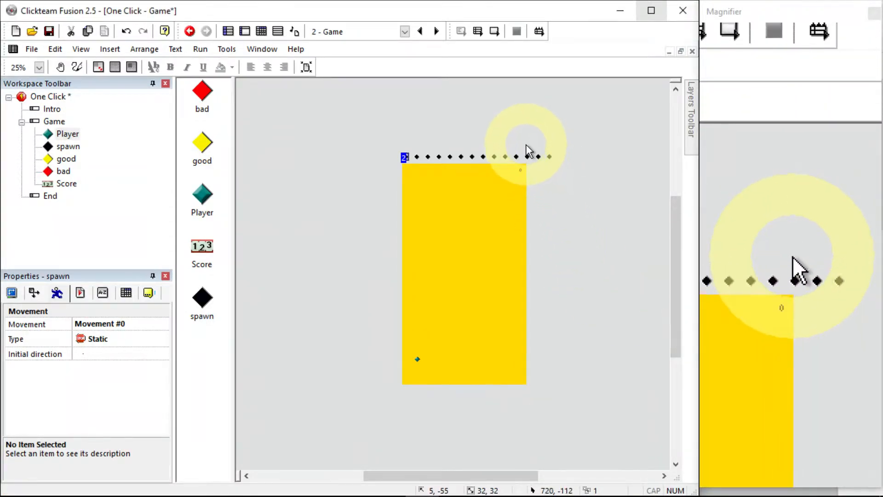
# Delete the extra spawn copies that extend past the frame's right edge
pyautogui.moveTo(576, 163); pyautogui.dragTo(558, 154)
pyautogui.press('Delete')
pyautogui.click(528, 157)
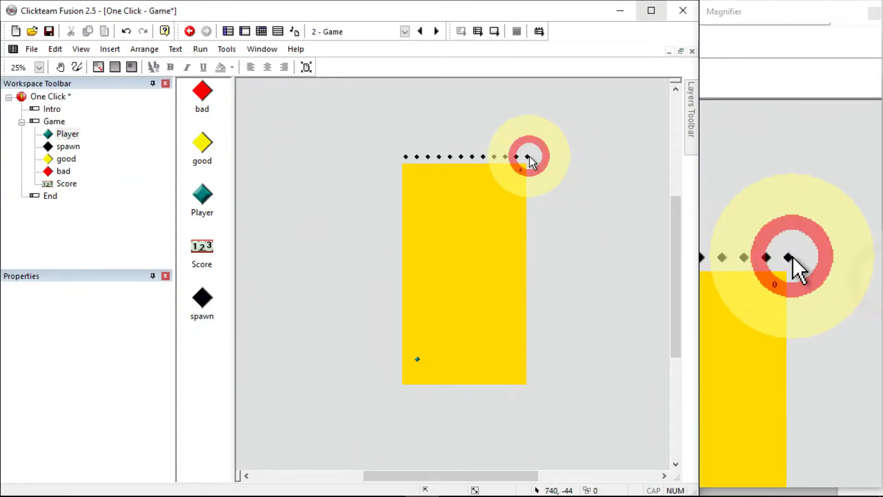
pyautogui.press('Delete')
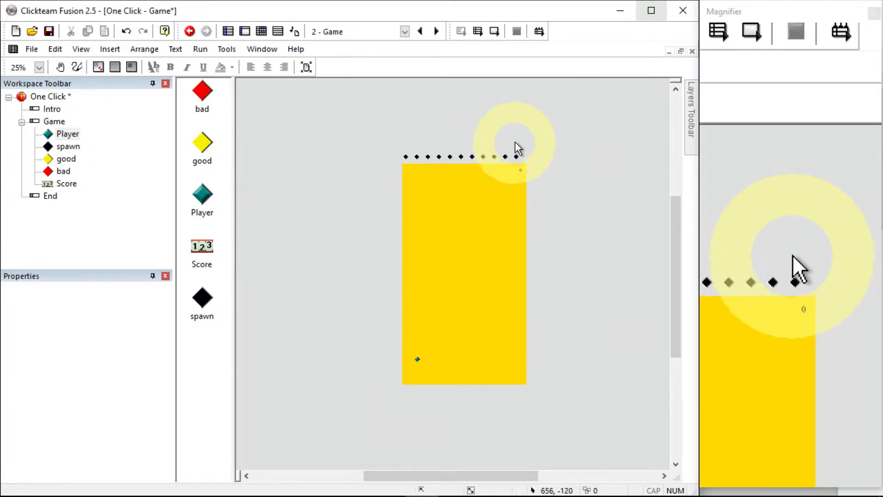
# Select the whole row of spawn objects and space them evenly horizontally across the frame's top
pyautogui.moveTo(380, 145); pyautogui.dragTo(536, 156)
pyautogui.click(517, 162)
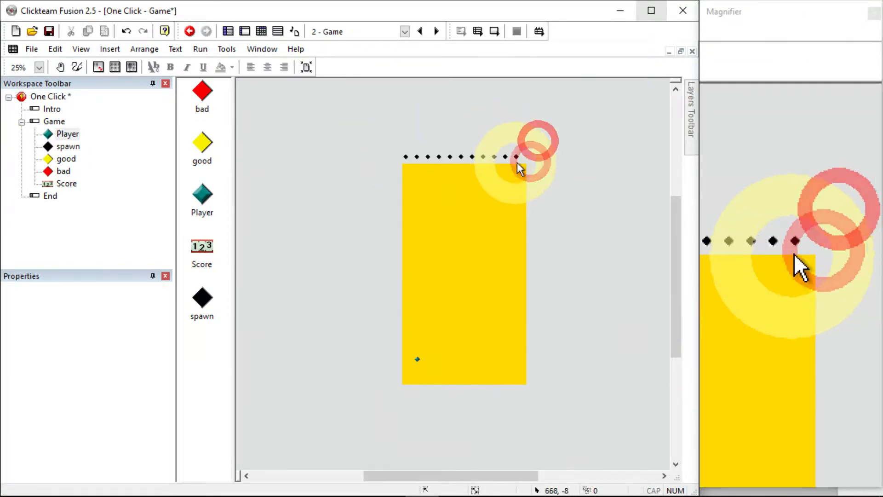
pyautogui.click(517, 156)
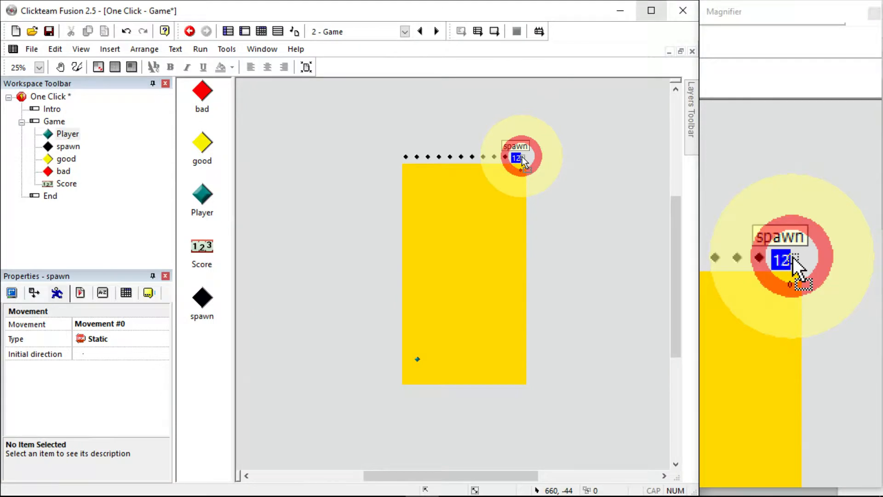
pyautogui.click(537, 148)
pyautogui.moveTo(548, 136); pyautogui.dragTo(365, 157)
pyautogui.click(147, 48)
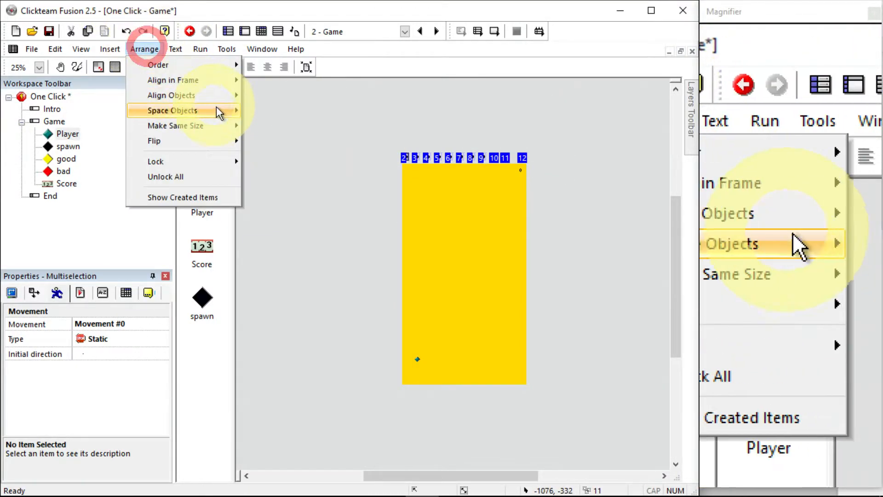
pyautogui.moveTo(216, 94)
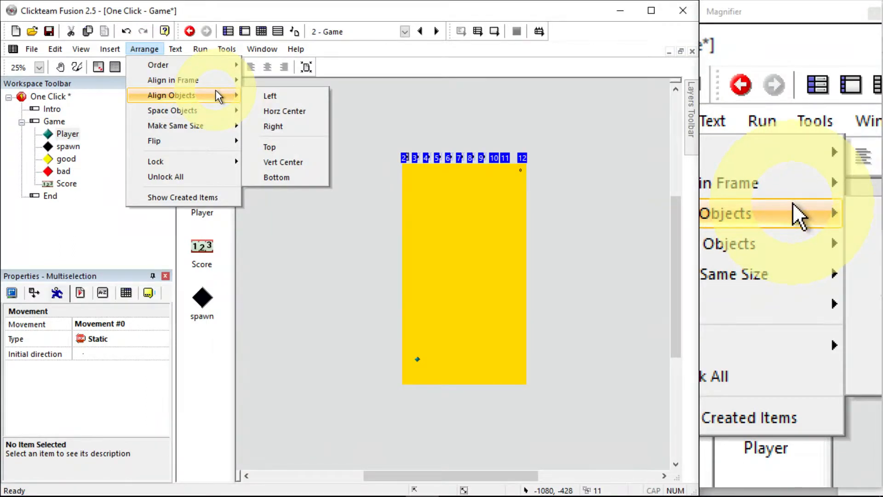
pyautogui.click(213, 111)
pyautogui.click(279, 112)
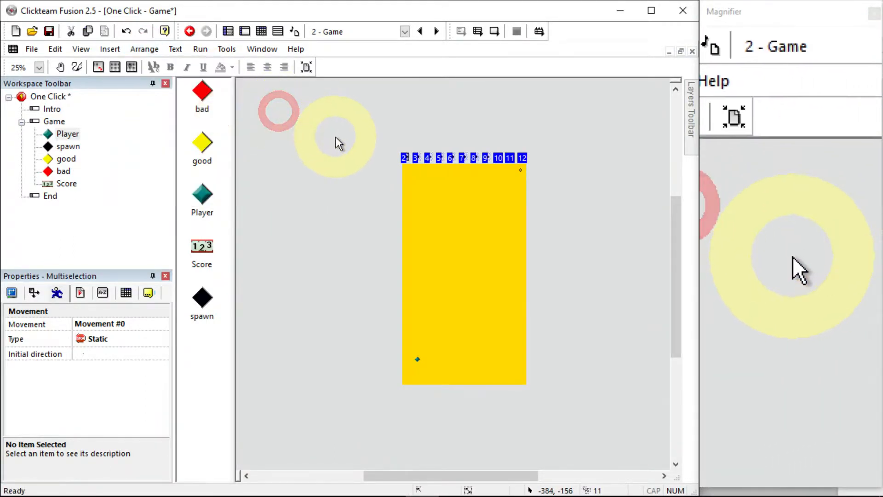
pyautogui.click(337, 138)
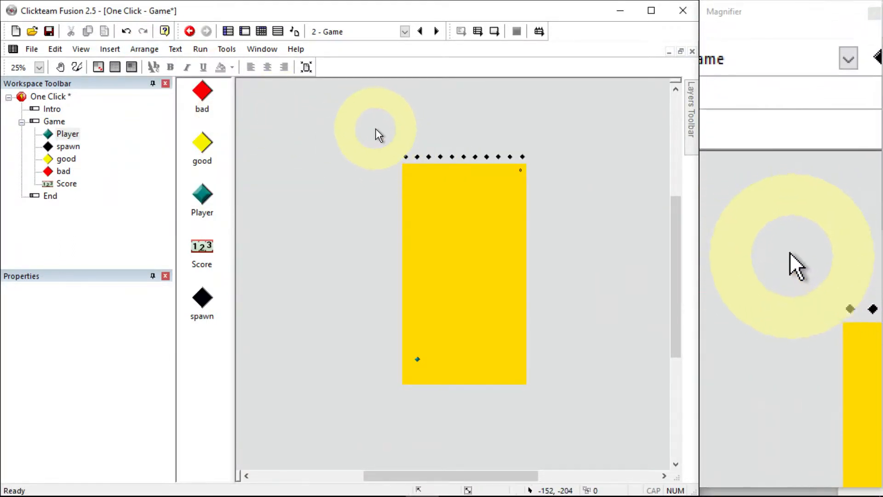
# Select the Score counter and then all spawn objects in the frame to check their placement
pyautogui.moveTo(376, 128); pyautogui.dragTo(574, 167)
pyautogui.click(571, 182)
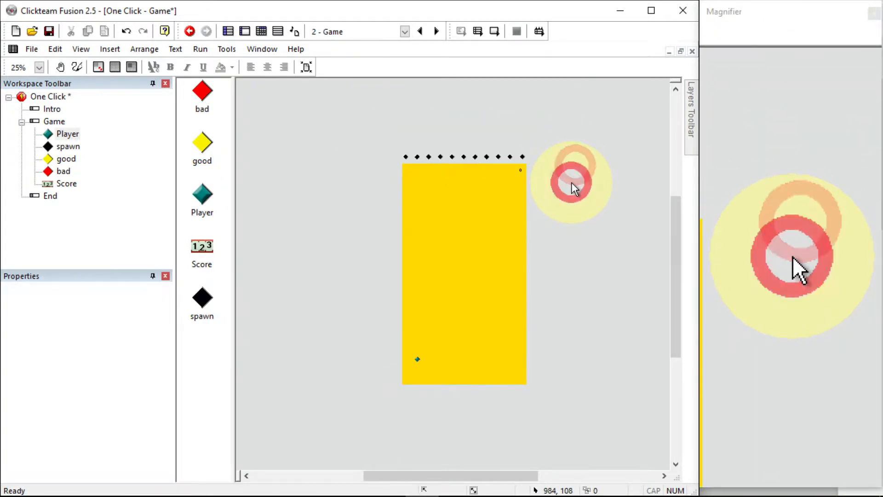
pyautogui.click(205, 258)
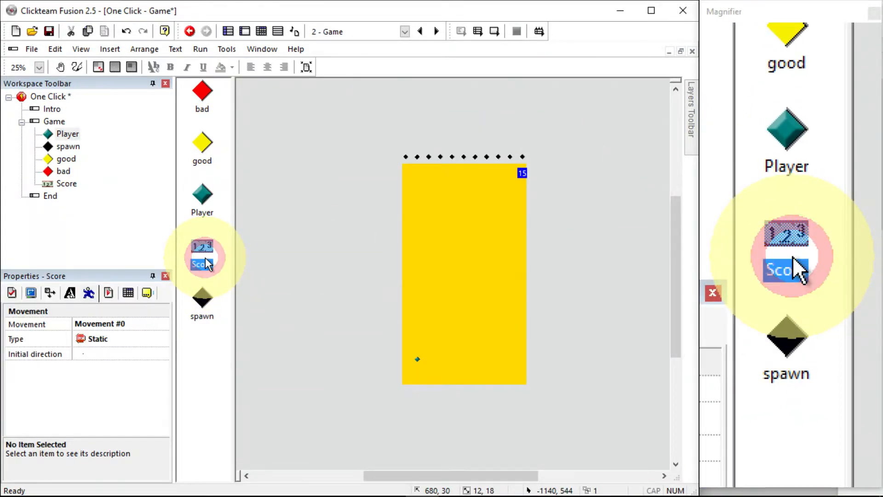
pyautogui.click(203, 306)
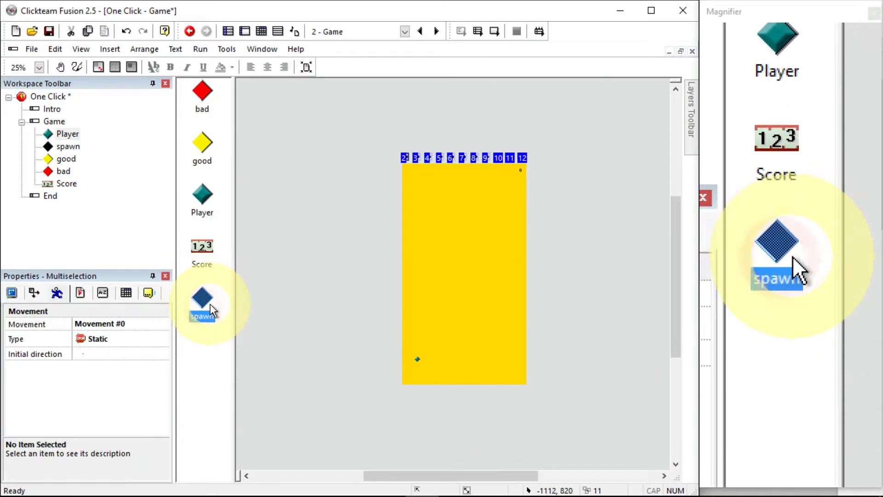
pyautogui.click(297, 187)
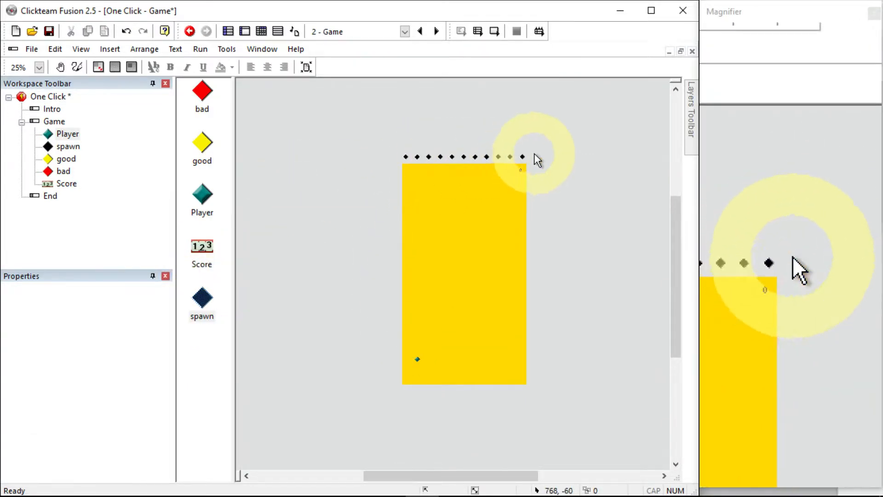
# In the Event Editor, add a new condition testing collision between the good object and the Player
pyautogui.click(261, 32)
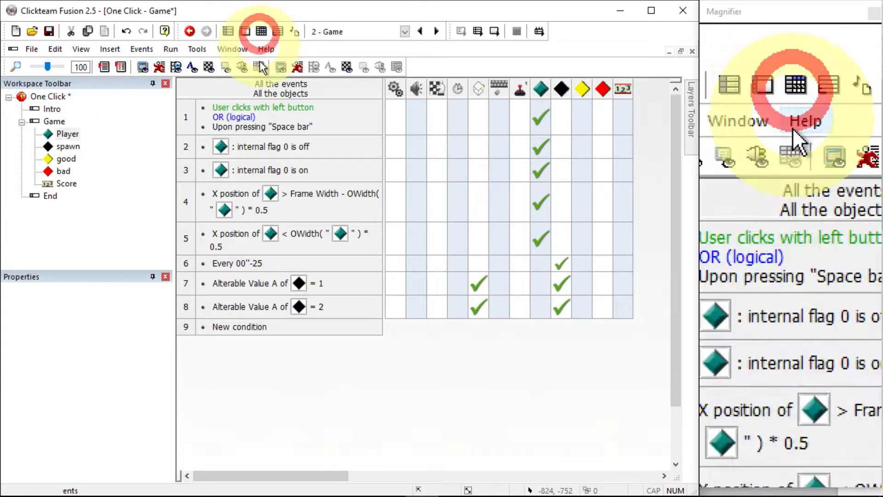
pyautogui.doubleClick(242, 327)
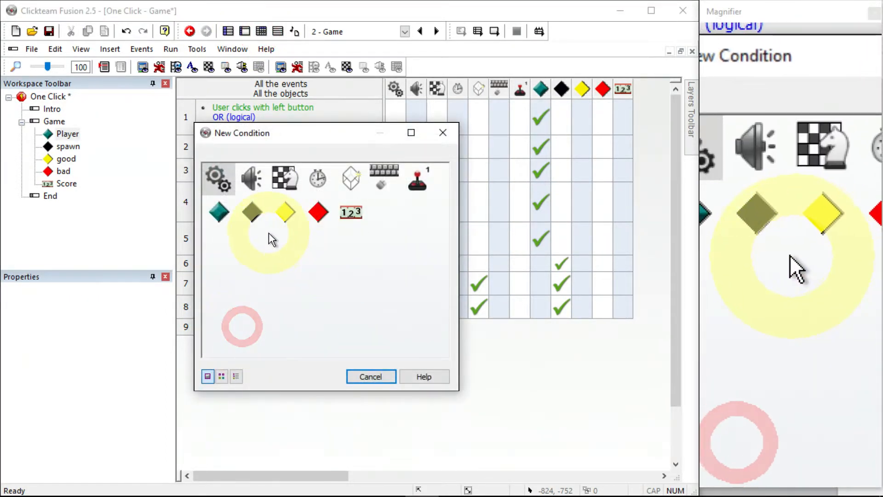
pyautogui.click(289, 218)
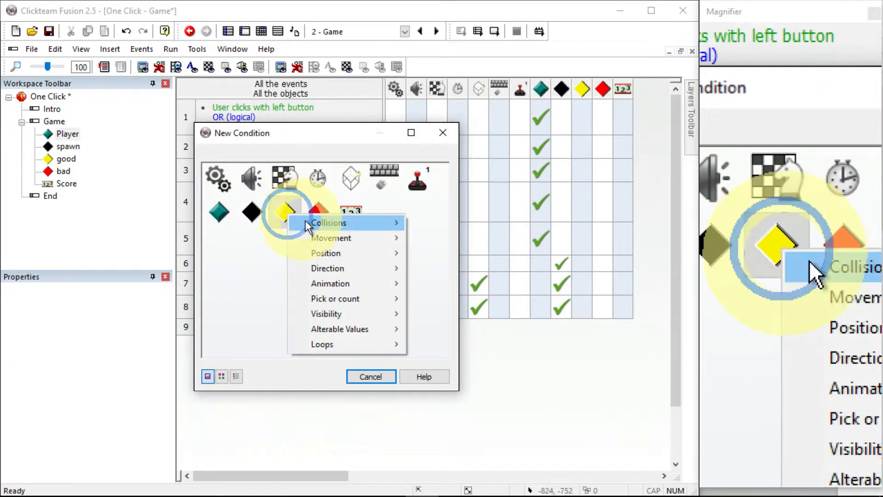
pyautogui.moveTo(395, 223)
pyautogui.click(448, 223)
pyautogui.doubleClick(226, 178)
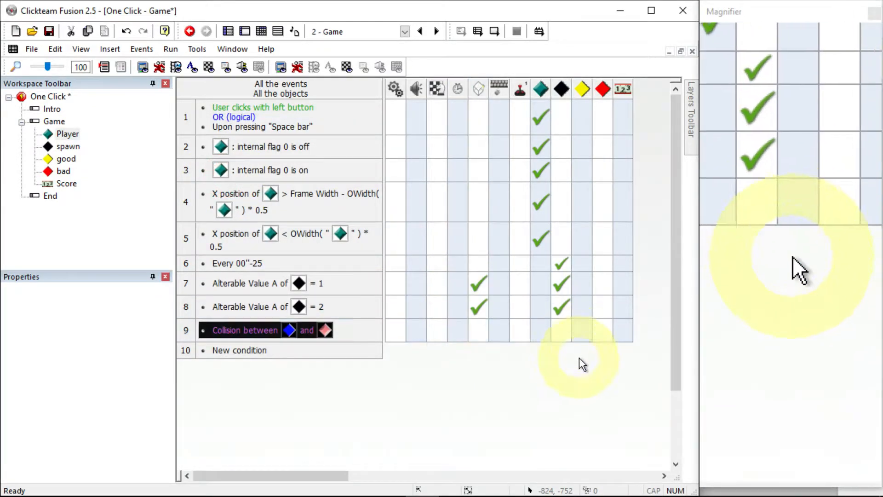
# For the good–Player collision event, destroy the good object and add to the player's score
pyautogui.rightClick(582, 329)
pyautogui.click(608, 316)
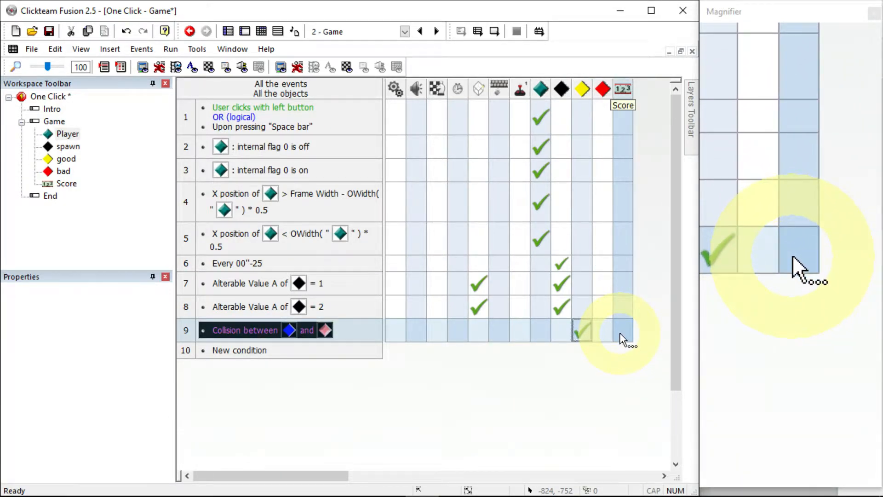
pyautogui.rightClick(520, 330)
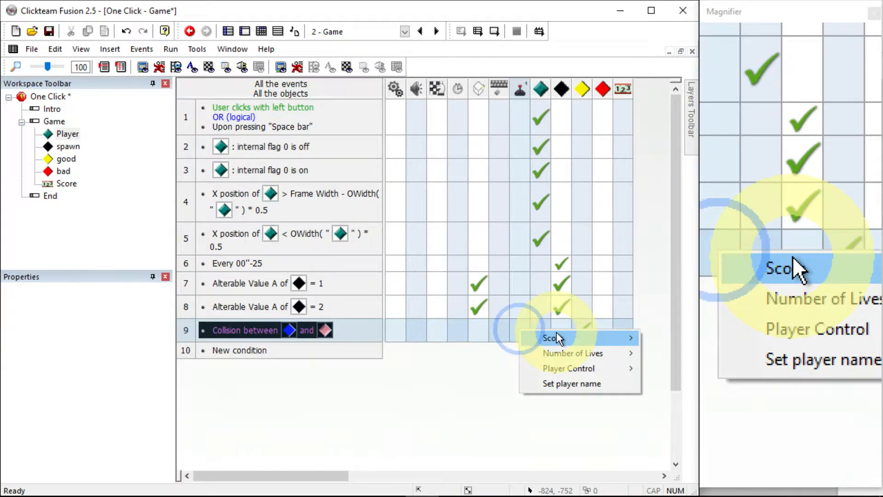
pyautogui.moveTo(566, 339)
pyautogui.click(663, 354)
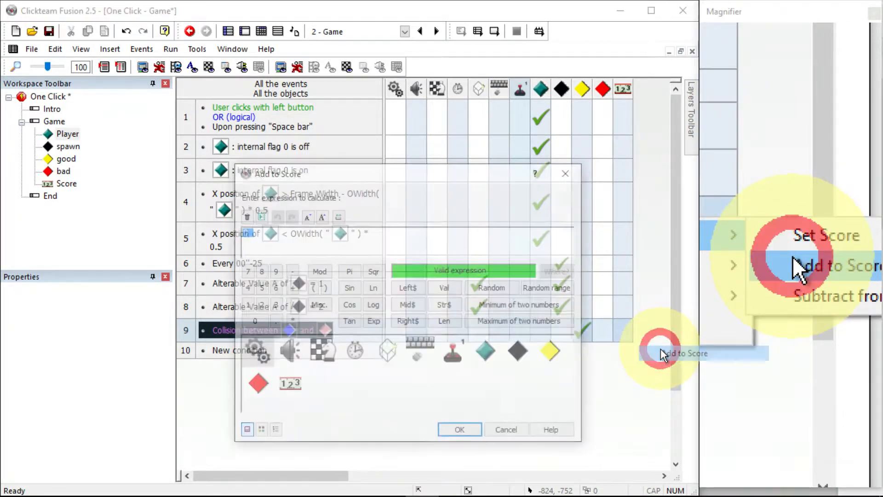
pyautogui.press('Return')
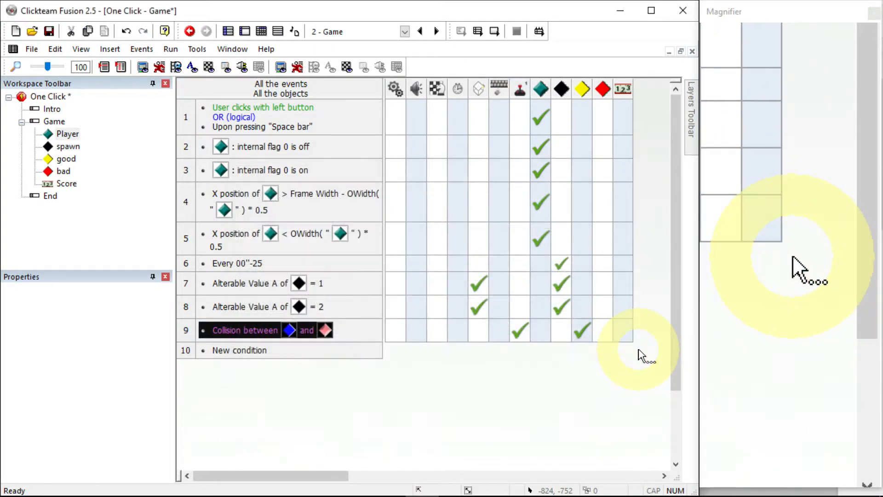
# Add a collision event between the bad object and the Player that jumps to the next frame
pyautogui.doubleClick(239, 350)
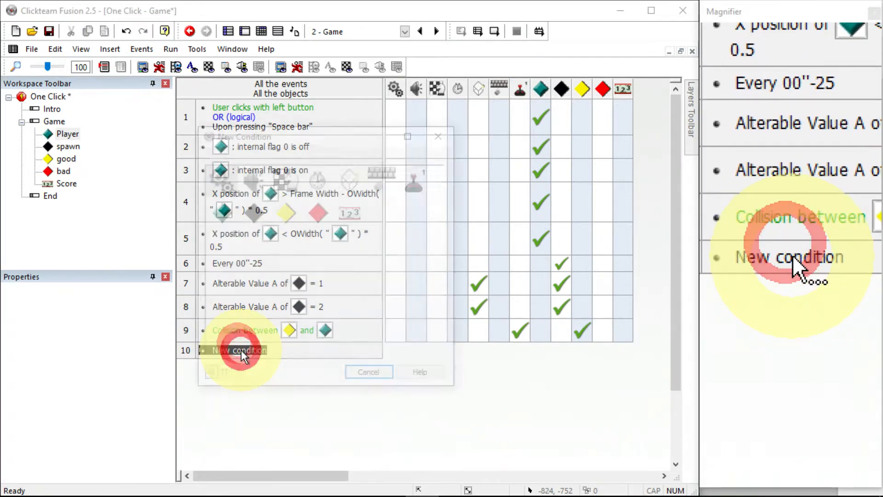
pyautogui.rightClick(313, 213)
pyautogui.click(340, 225)
pyautogui.click(495, 226)
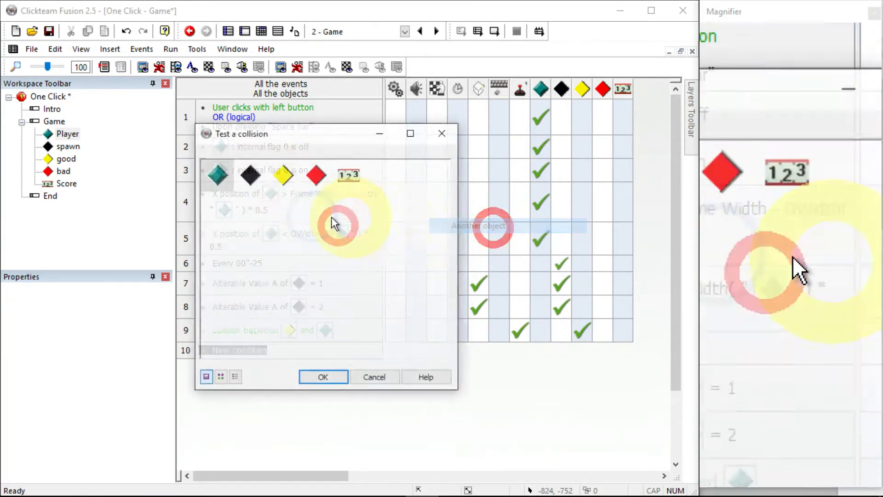
pyautogui.click(214, 179)
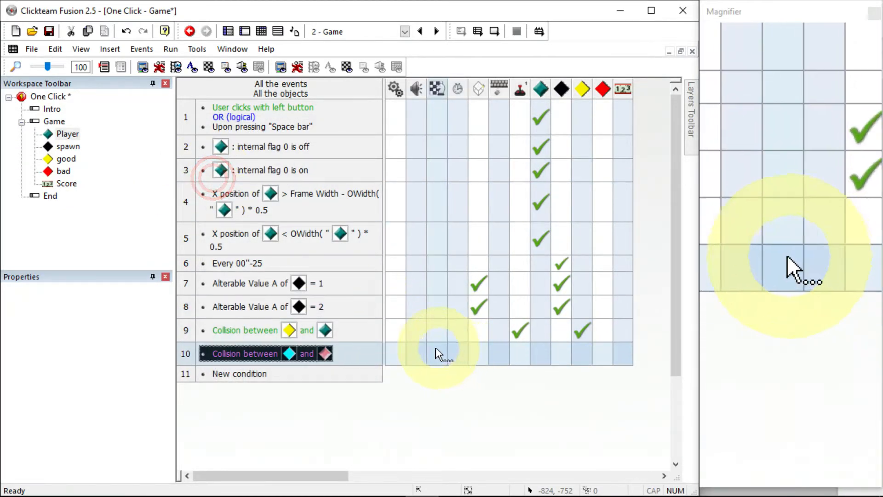
pyautogui.rightClick(437, 353)
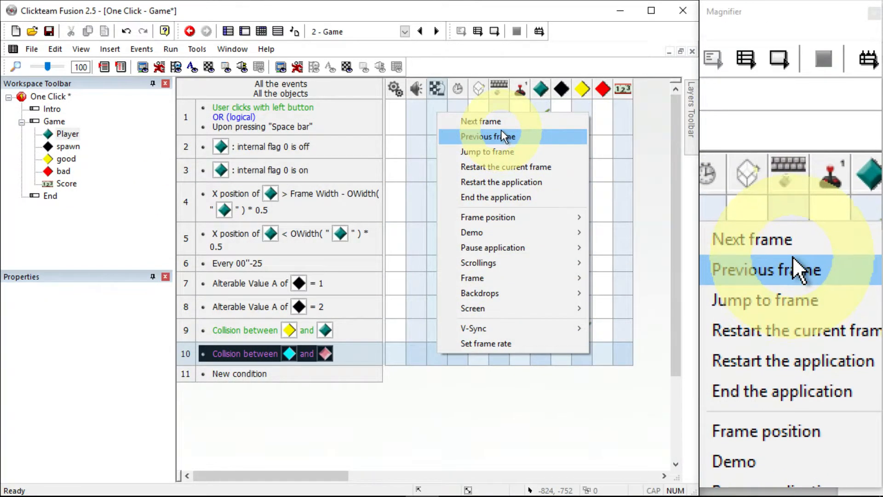
pyautogui.click(501, 123)
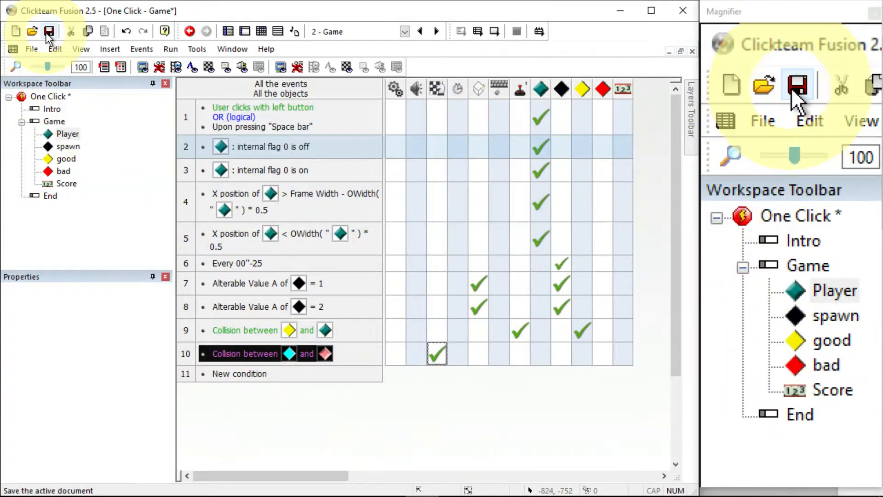
# Save the project as oneclick.mfa
pyautogui.click(41, 52)
pyautogui.click(95, 131)
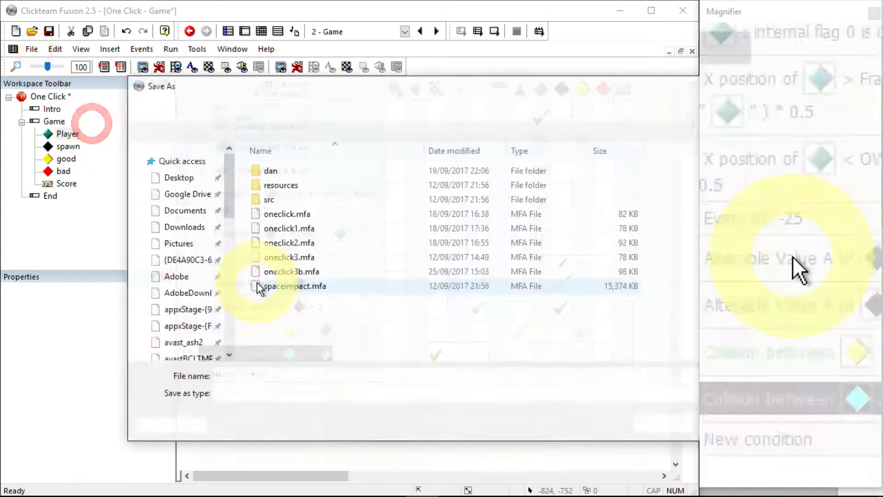
pyautogui.click(248, 375)
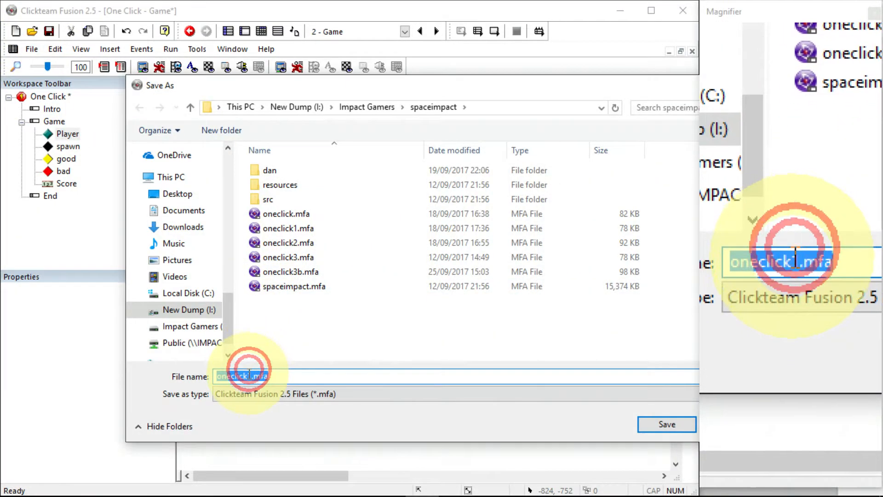
pyautogui.press('Return')
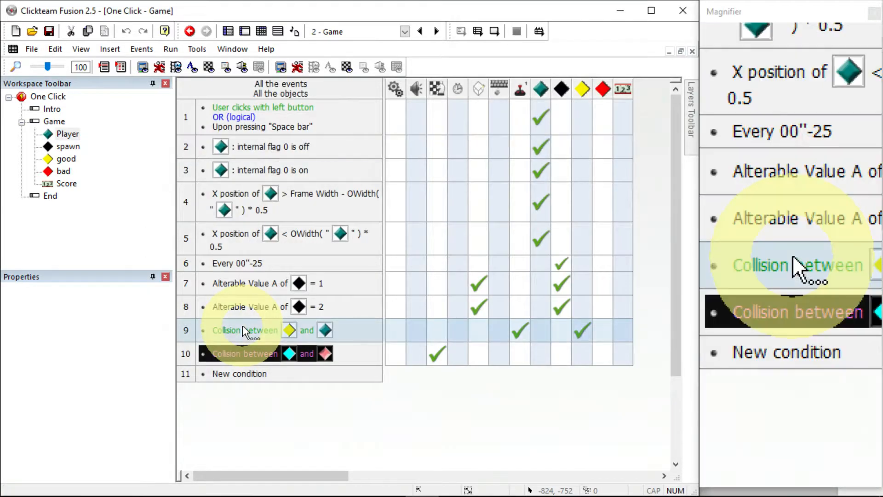
# Run the application to test the game
pyautogui.click(170, 49)
pyautogui.click(186, 92)
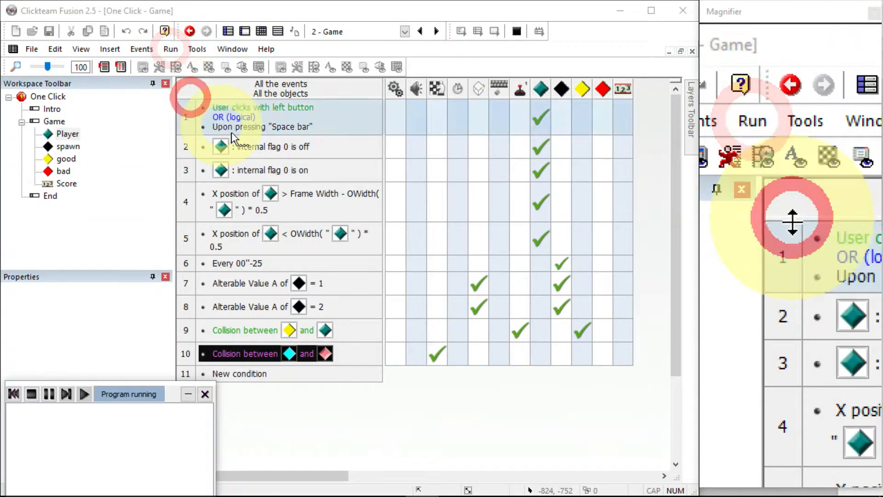
pyautogui.moveTo(683, 296); pyautogui.dragTo(530, 293)
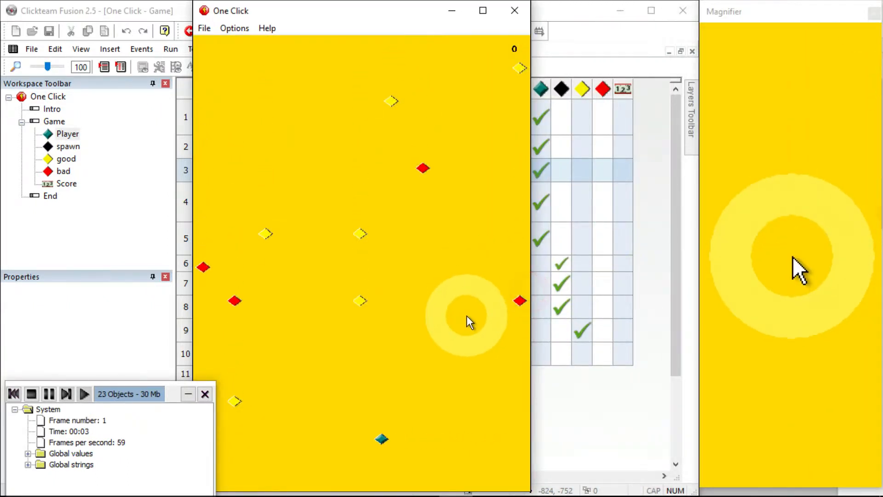
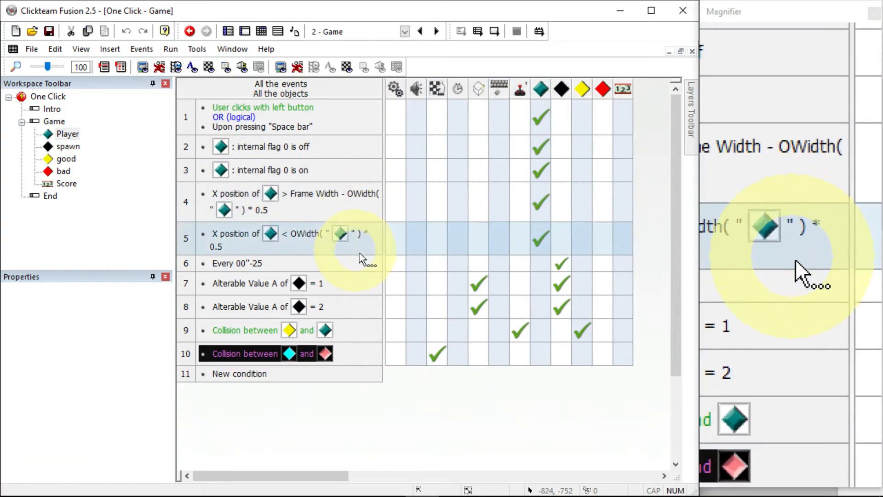
# Change the spawn's Alterable Value A expression in the every-0.25-second event to Random(3)
pyautogui.rightClick(557, 263)
pyautogui.click(592, 472)
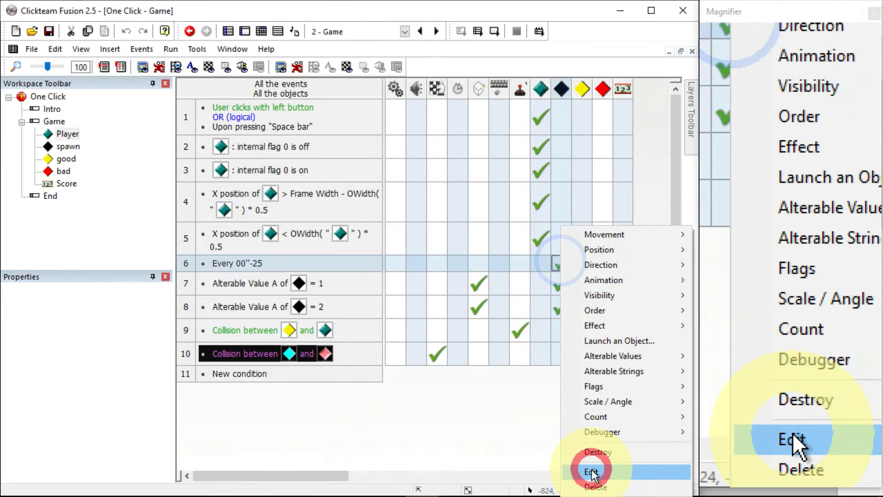
pyautogui.click(318, 215)
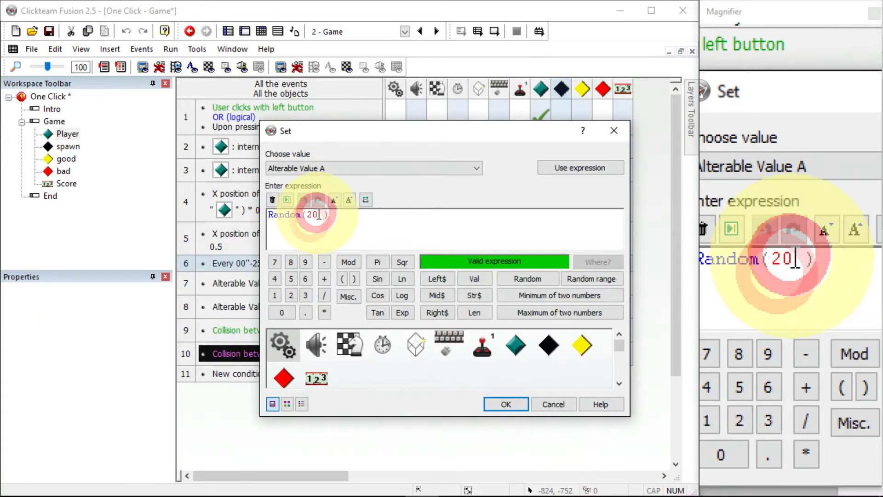
pyautogui.press('BackSpace')
pyautogui.press('BackSpace')
pyautogui.write('3')
pyautogui.press('Return')
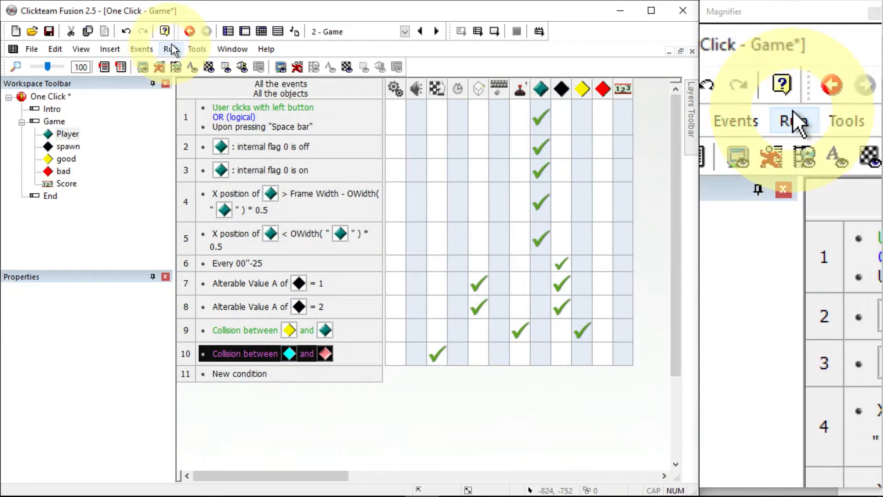
# Run the application to test it and review the spawn's Alterable Value A expression
pyautogui.click(171, 49)
pyautogui.click(190, 94)
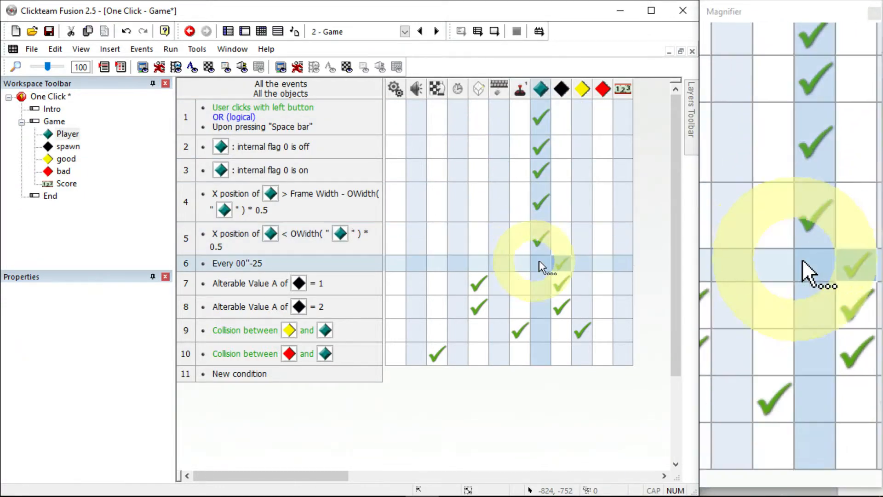
pyautogui.rightClick(557, 259)
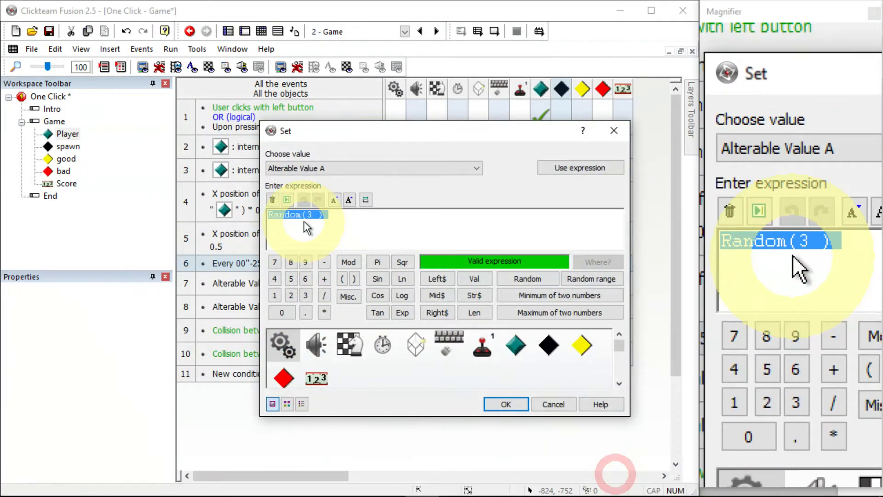
pyautogui.click(315, 215)
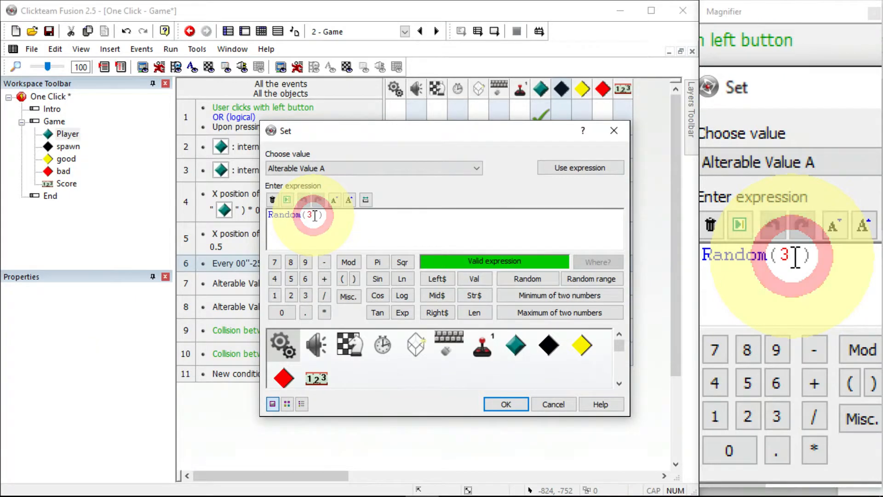
pyautogui.press('Return')
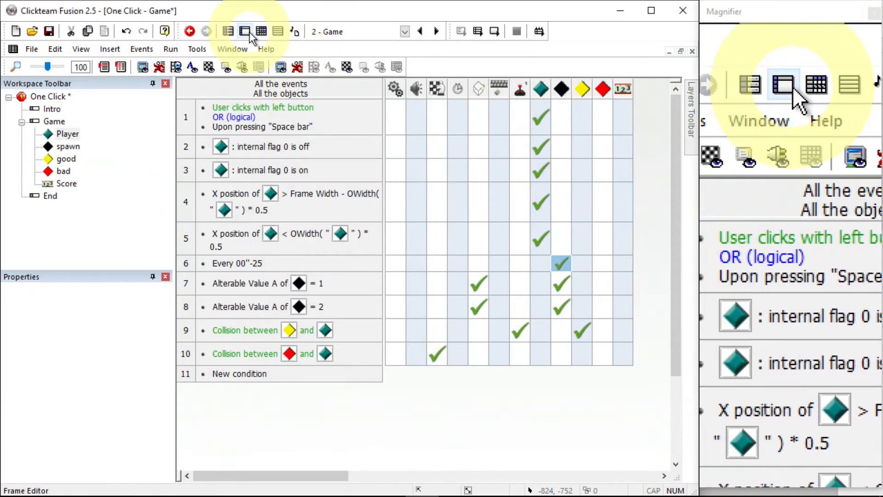
# Insert a Counter object into the game frame and rename it diff
pyautogui.click(245, 30)
pyautogui.doubleClick(341, 228)
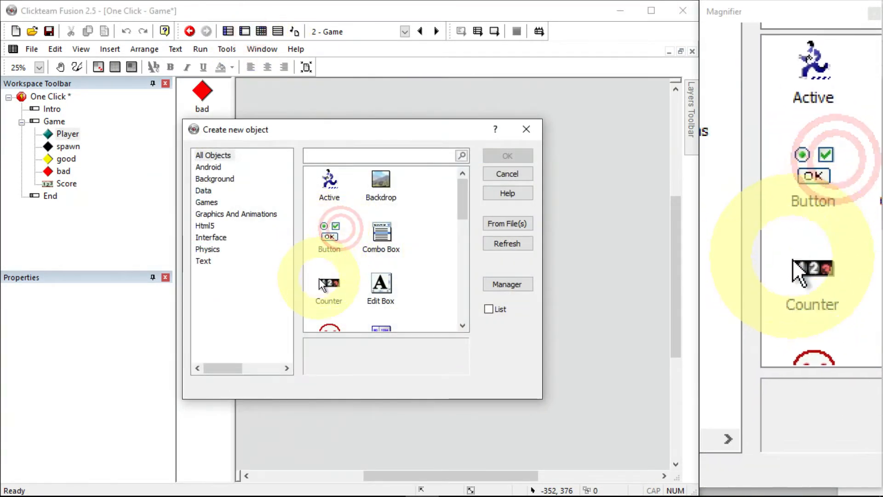
pyautogui.doubleClick(319, 278)
pyautogui.click(357, 236)
pyautogui.write('d')
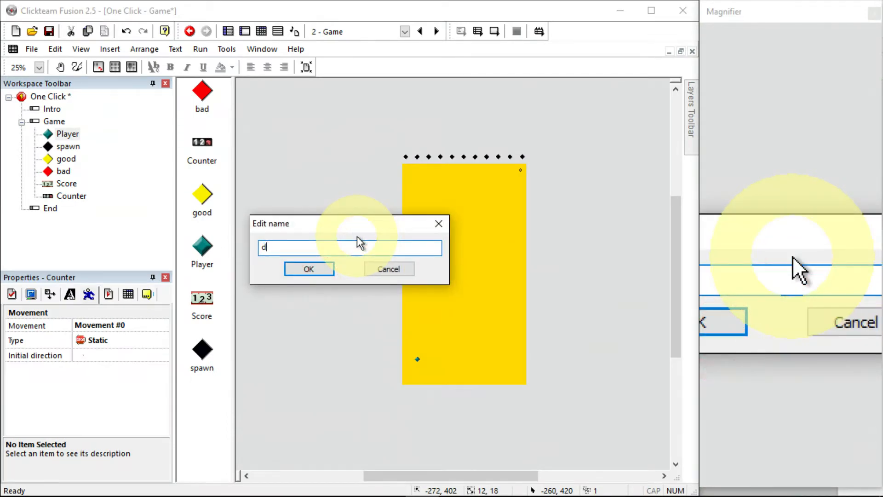
pyautogui.write('iff')
pyautogui.press('Return')
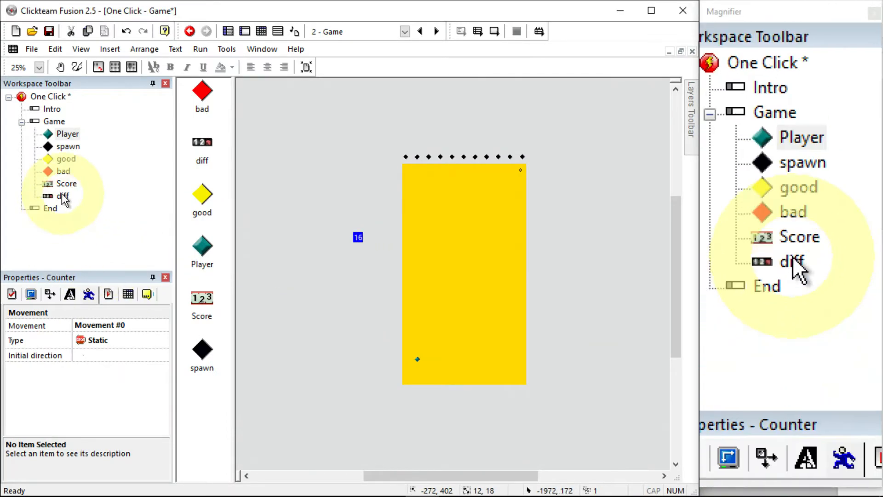
# Set the diff counter's initial value to 20
pyautogui.click(63, 195)
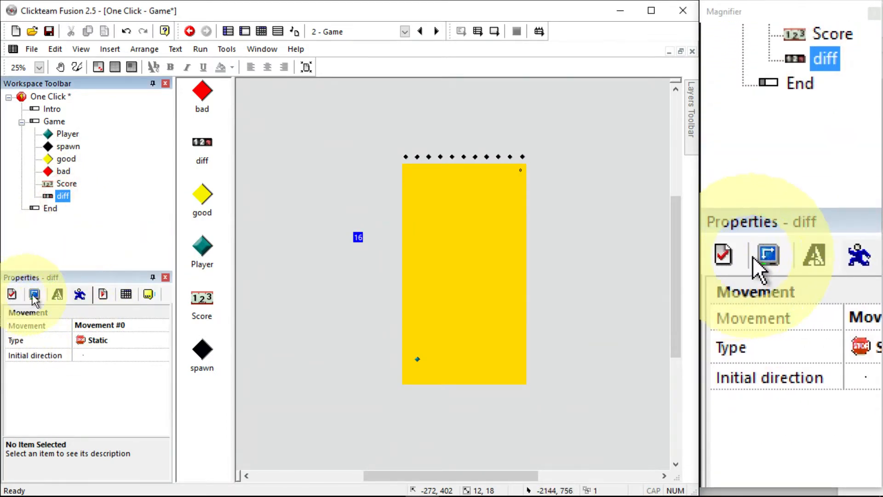
pyautogui.click(14, 296)
pyautogui.click(106, 332)
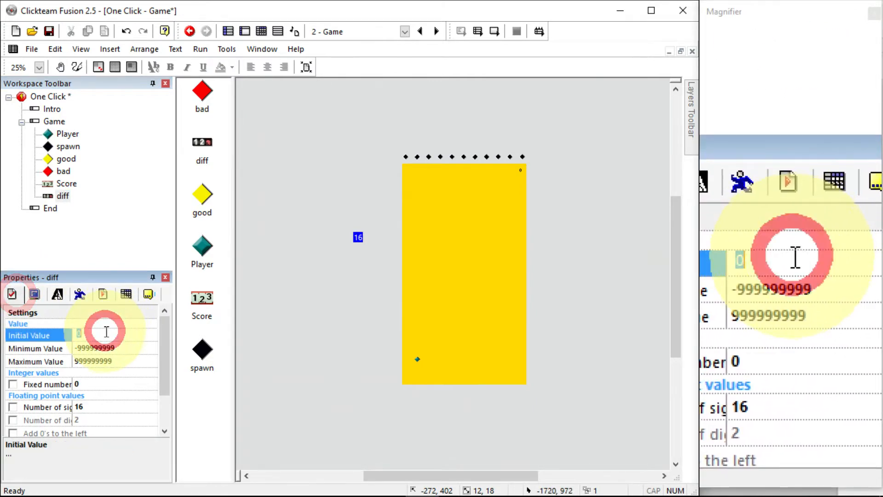
pyautogui.write('2')
# Add a new event with a timer condition that fires every 5 seconds
pyautogui.click(261, 31)
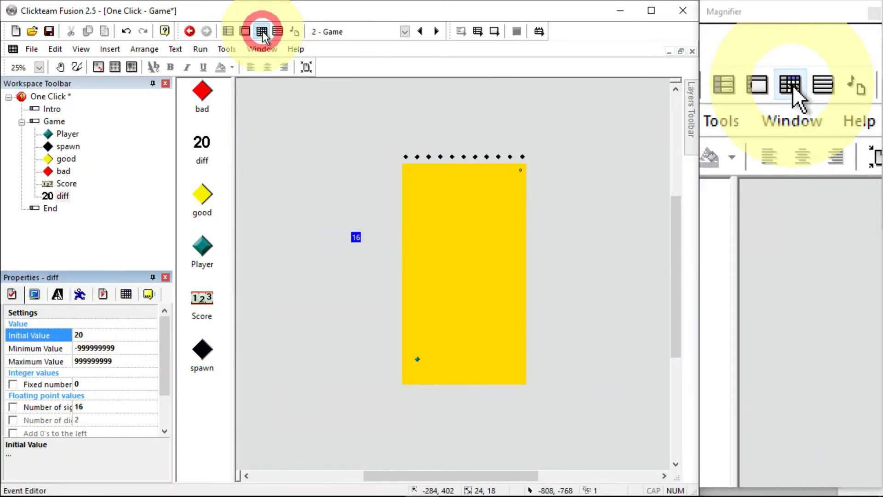
pyautogui.click(253, 377)
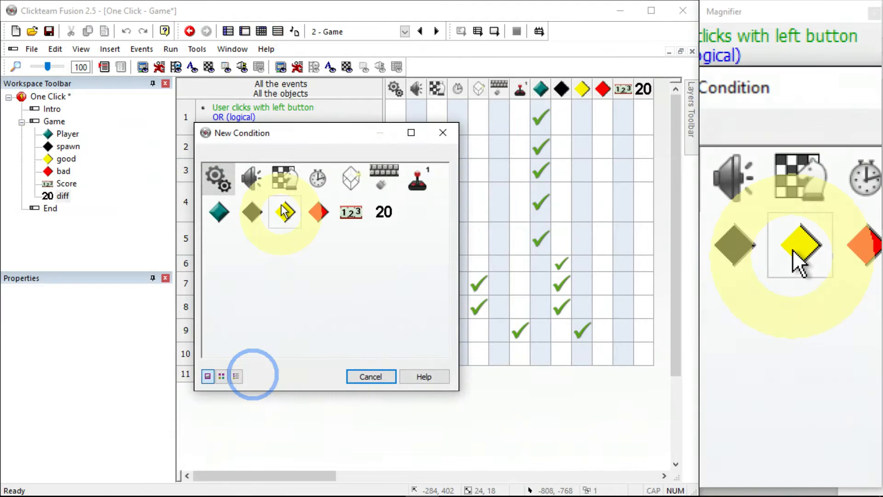
pyautogui.click(320, 175)
pyautogui.click(335, 189)
pyautogui.doubleClick(230, 247)
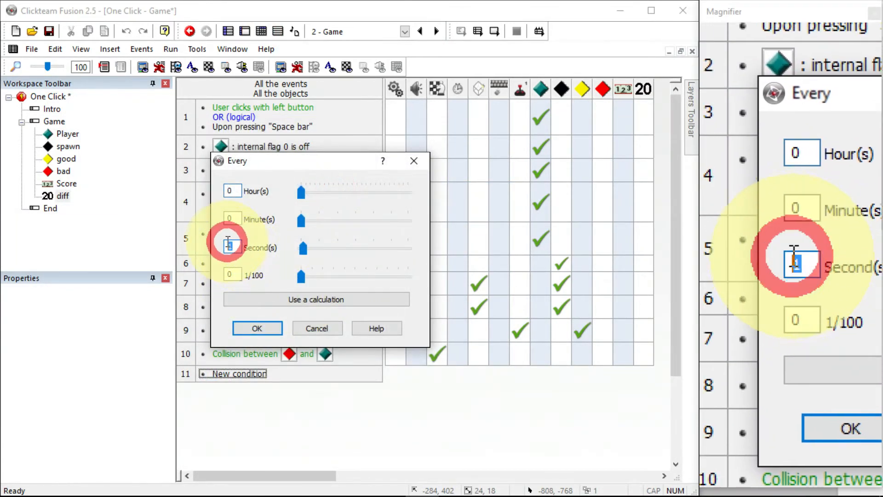
pyautogui.write('5')
pyautogui.click(265, 325)
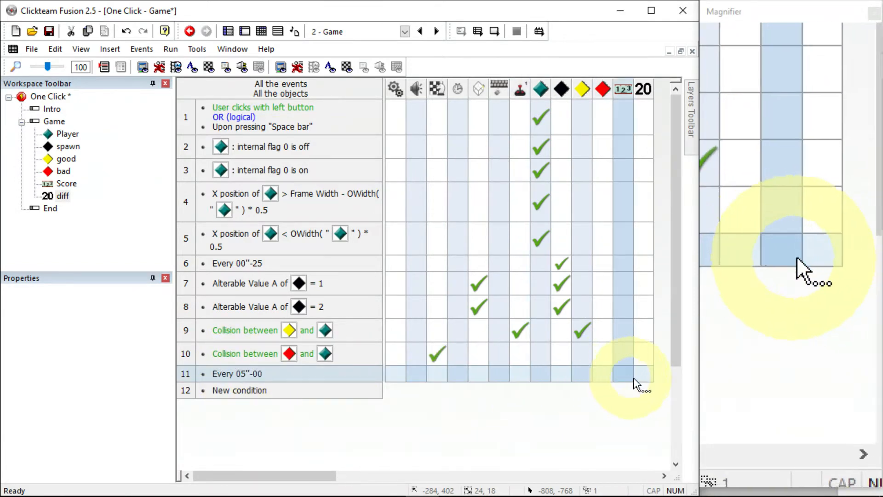
# Add an action to the 5-second event that subtracts 1 from the diff counter
pyautogui.rightClick(651, 378)
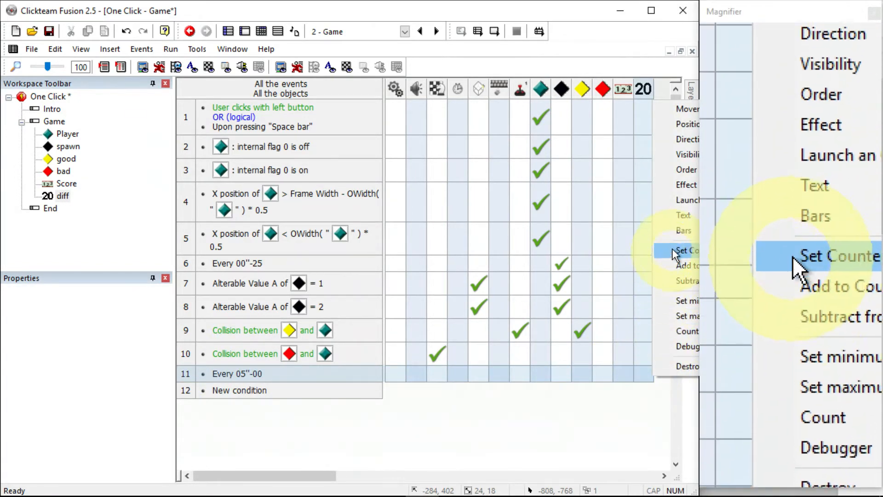
pyautogui.click(676, 280)
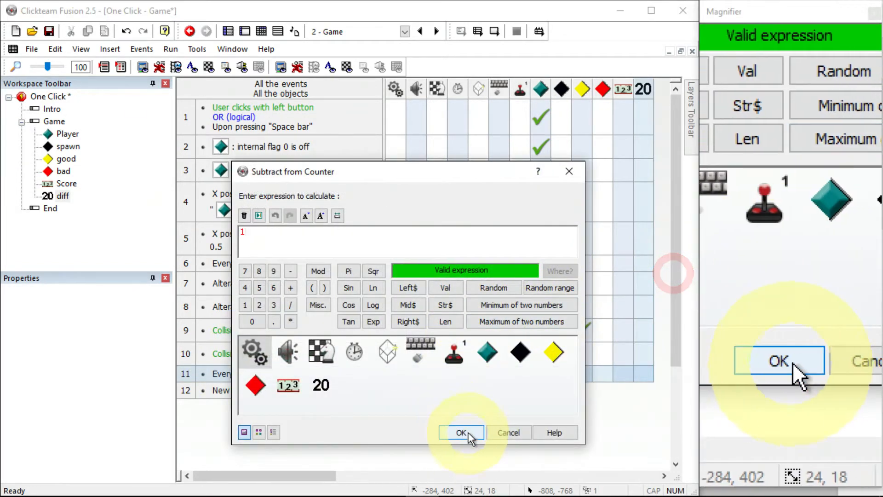
pyautogui.click(465, 431)
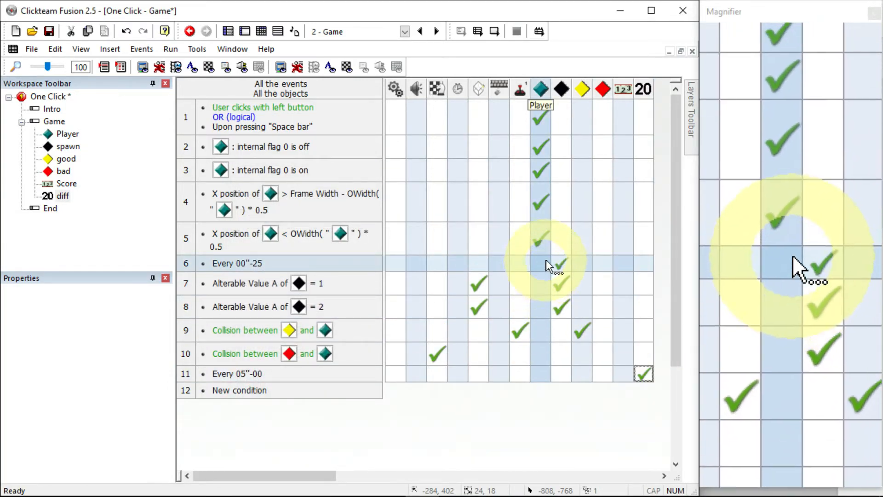
pyautogui.rightClick(564, 260)
pyautogui.click(603, 470)
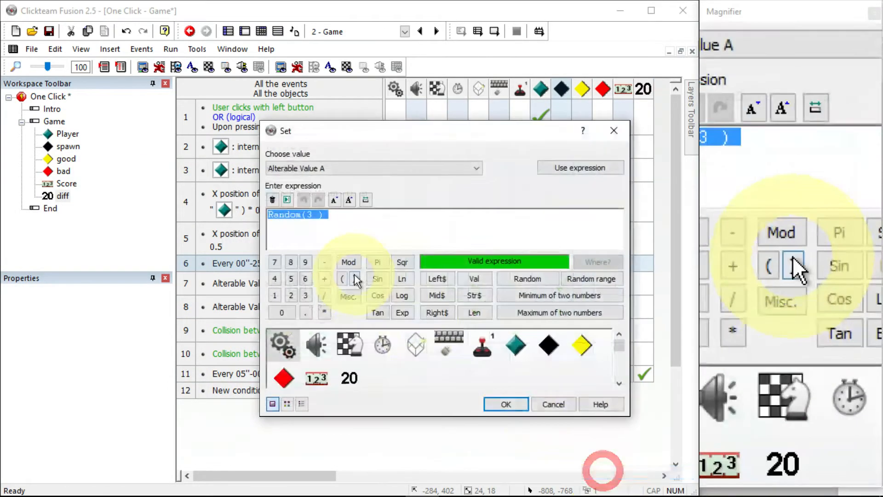
pyautogui.press('Escape')
# Replace the 3 in the spawn's Random expression with the diff counter's current value
pyautogui.rightClick(556, 262)
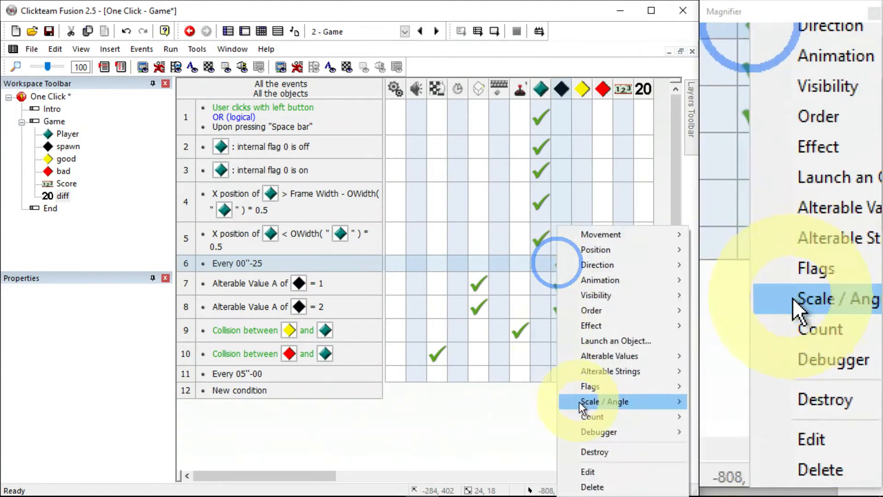
pyautogui.click(589, 471)
pyautogui.doubleClick(309, 214)
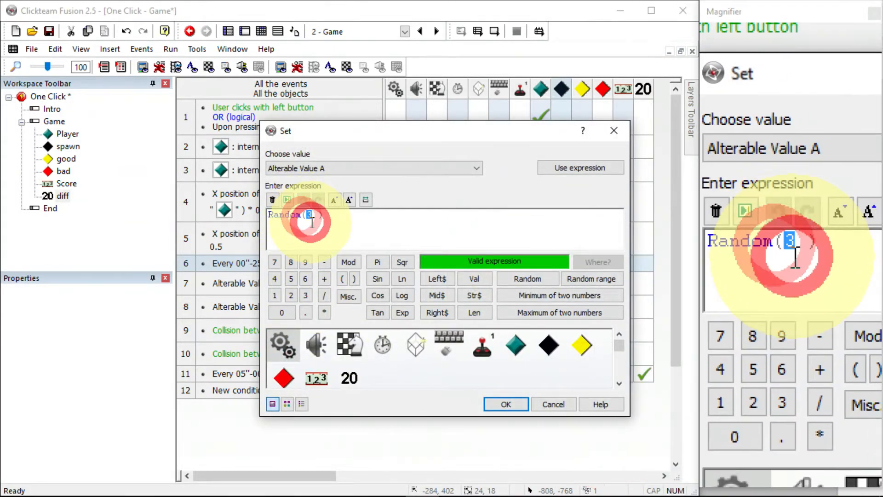
pyautogui.rightClick(349, 377)
pyautogui.click(412, 265)
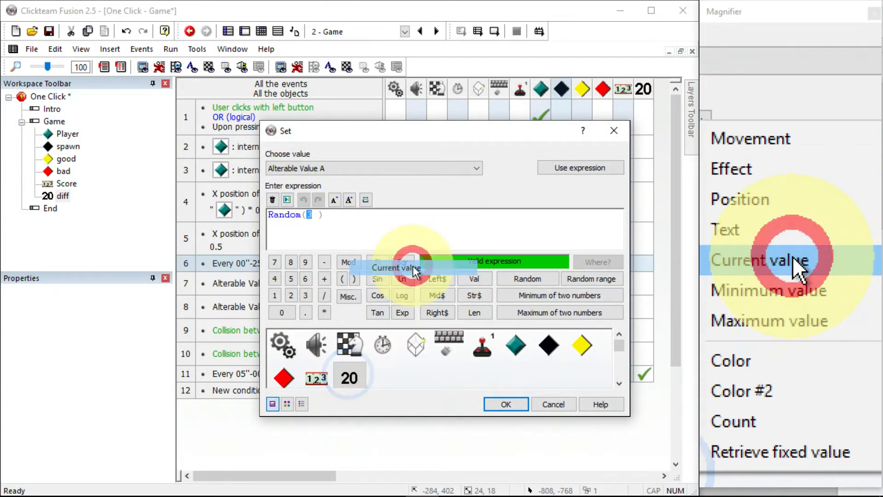
pyautogui.click(507, 405)
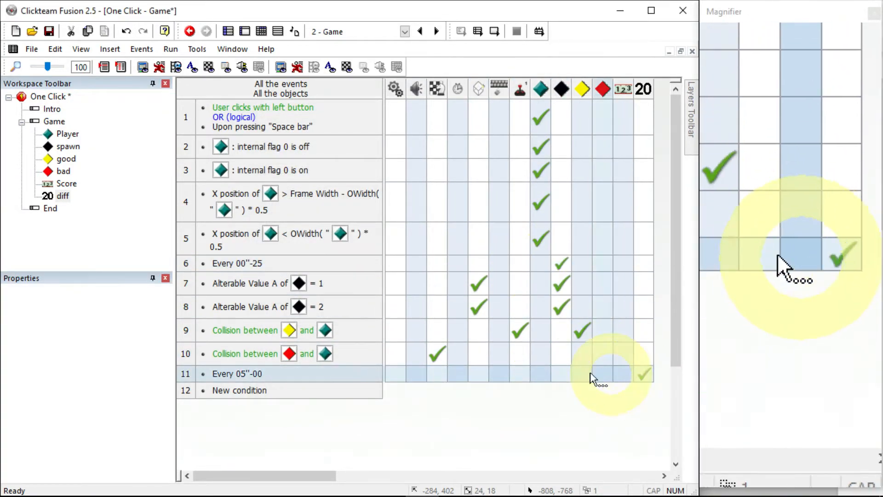
# Insert a condition into the 5-second event requiring the diff counter to be greater than 3
pyautogui.rightClick(248, 374)
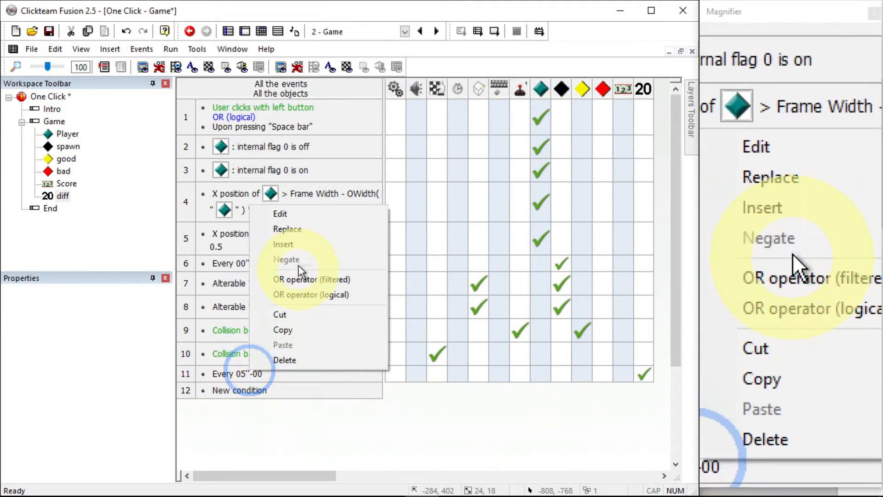
pyautogui.click(299, 242)
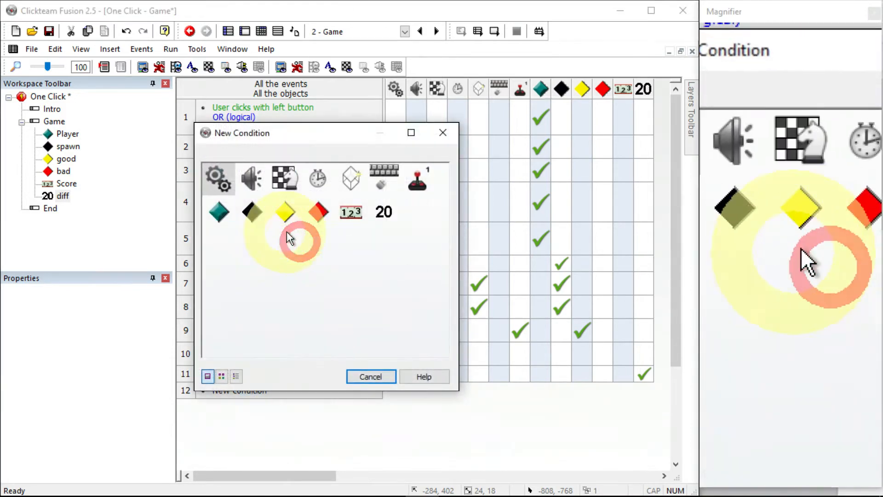
pyautogui.click(385, 218)
pyautogui.click(471, 329)
pyautogui.click(251, 176)
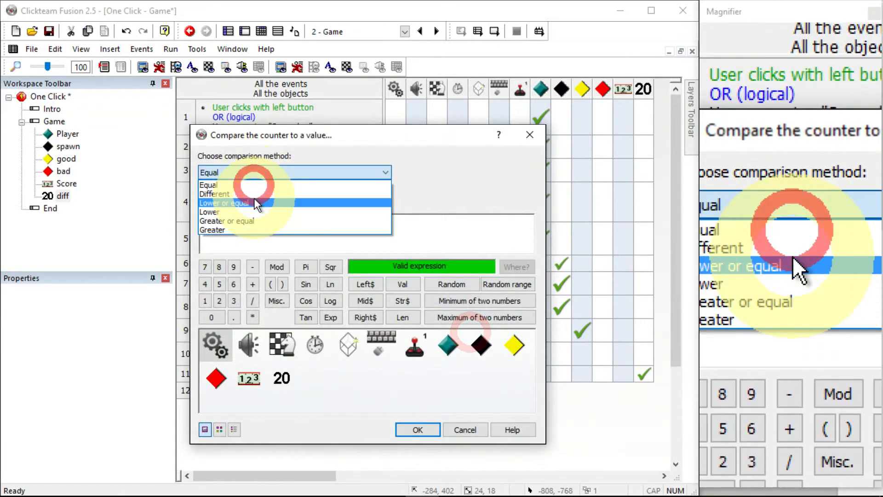
pyautogui.click(252, 230)
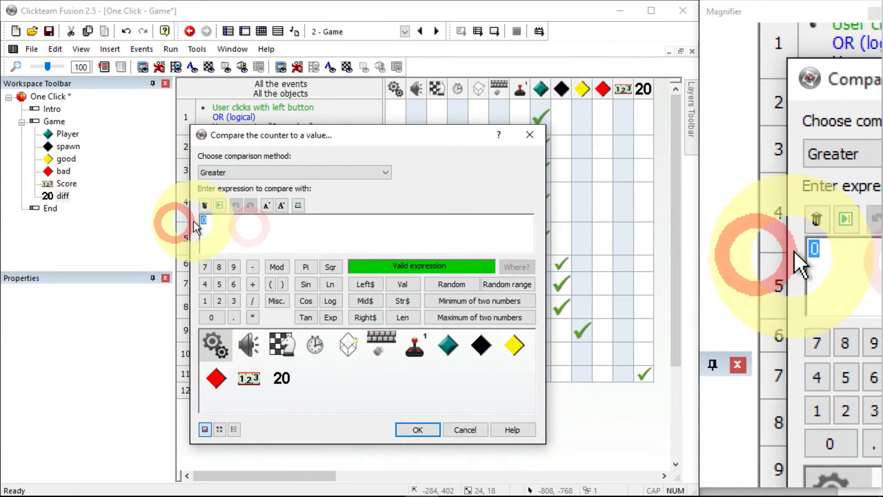
pyautogui.click(277, 173)
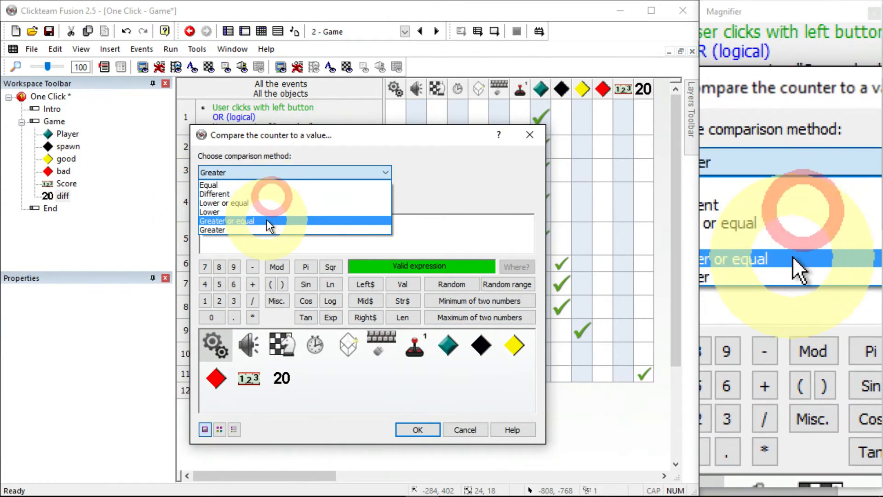
pyautogui.click(268, 226)
pyautogui.click(257, 175)
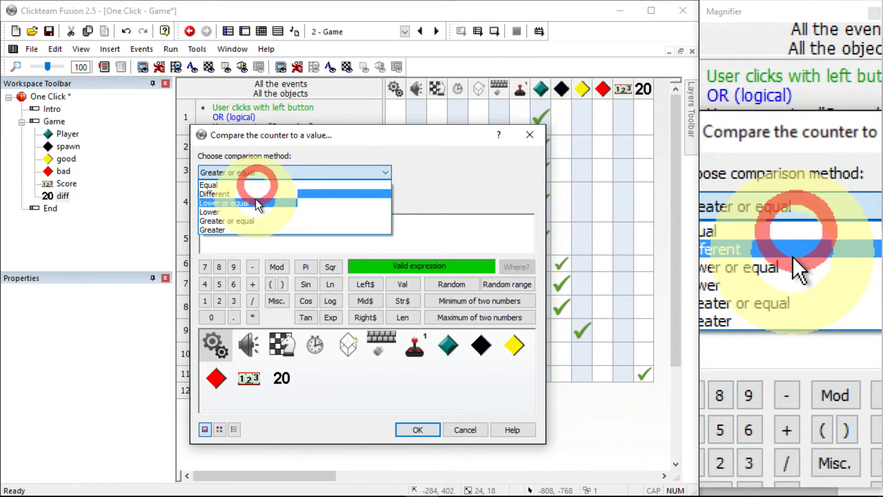
pyautogui.click(255, 230)
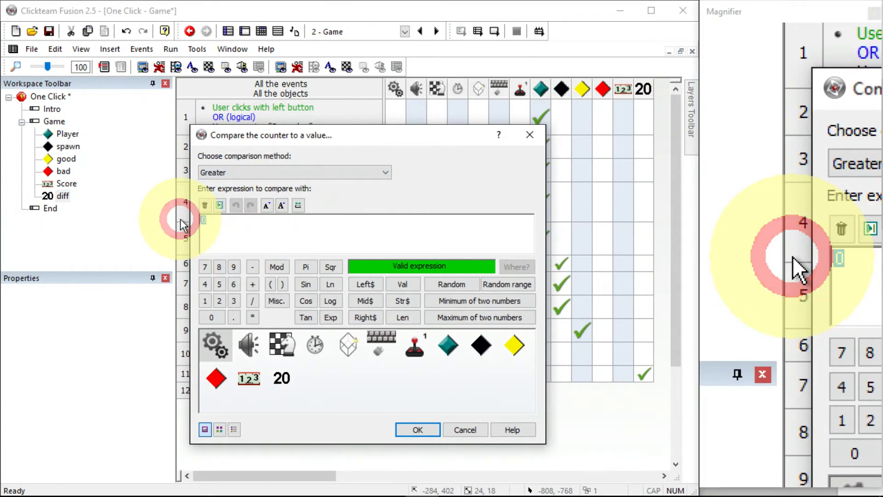
pyautogui.write('3')
pyautogui.click(411, 429)
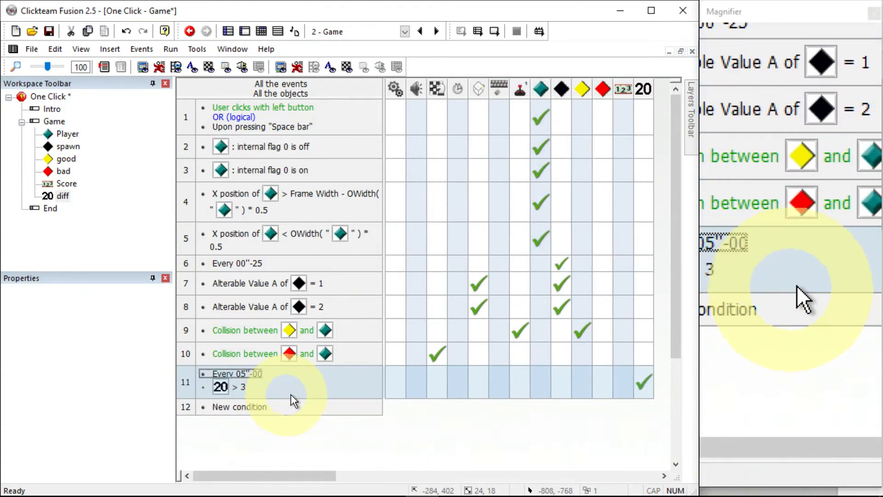
# Run the application and play the game to test the difficulty changes
pyautogui.click(171, 49)
pyautogui.click(213, 101)
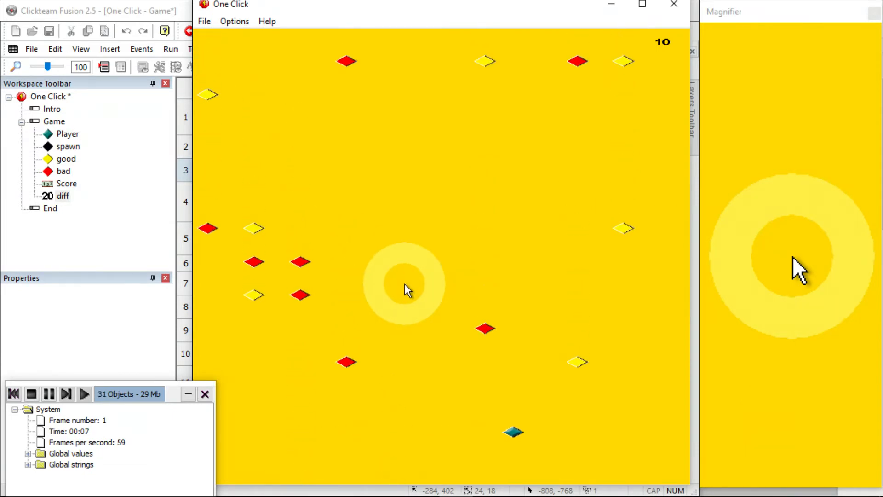
pyautogui.click(408, 284)
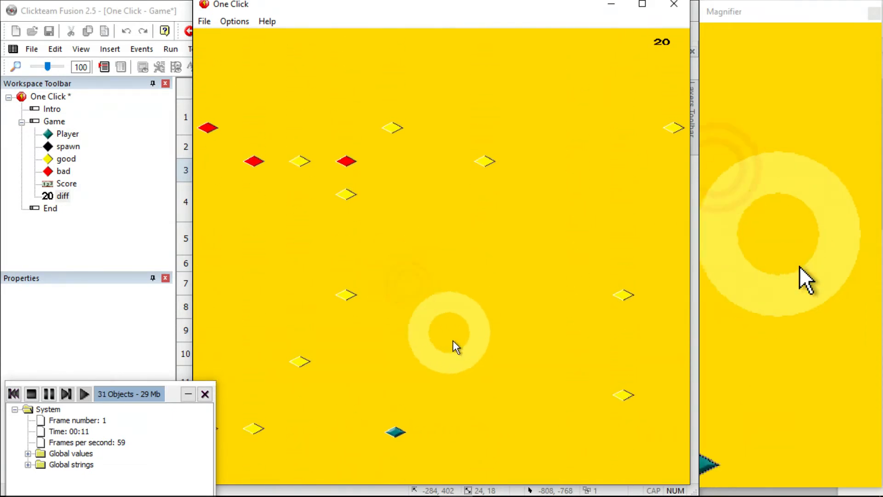
pyautogui.click(462, 365)
pyautogui.click(461, 361)
pyautogui.click(462, 361)
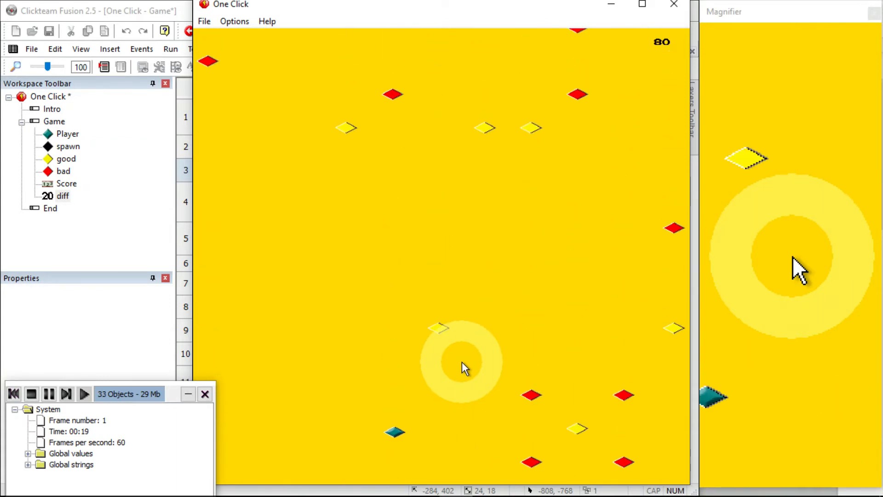
# Keep playing the running game past 30 seconds to watch the spawning speed up, then close it
pyautogui.click(462, 362)
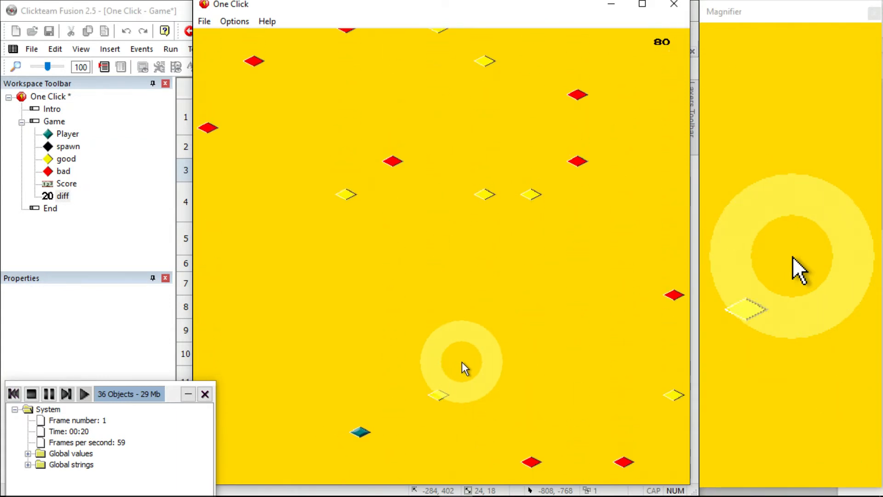
pyautogui.click(476, 326)
pyautogui.click(476, 326)
pyautogui.click(476, 326)
pyautogui.click(476, 326)
pyautogui.click(476, 326)
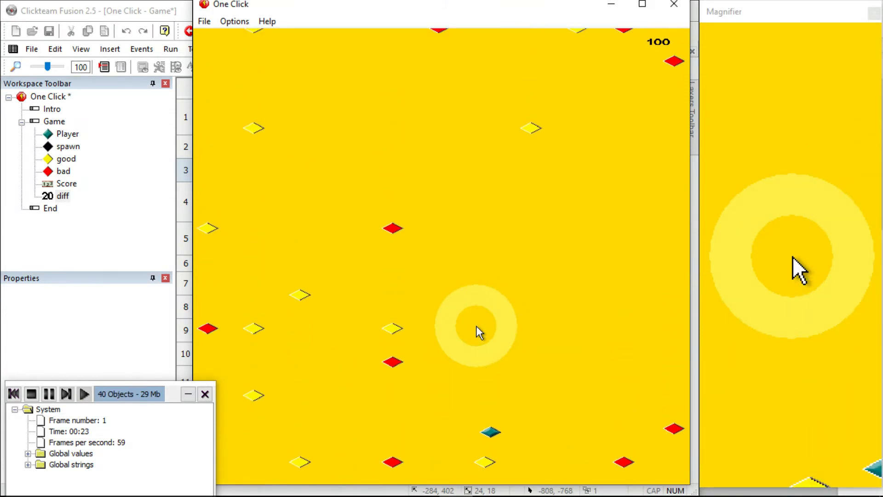
pyautogui.click(476, 326)
pyautogui.click(476, 326)
pyautogui.click(476, 323)
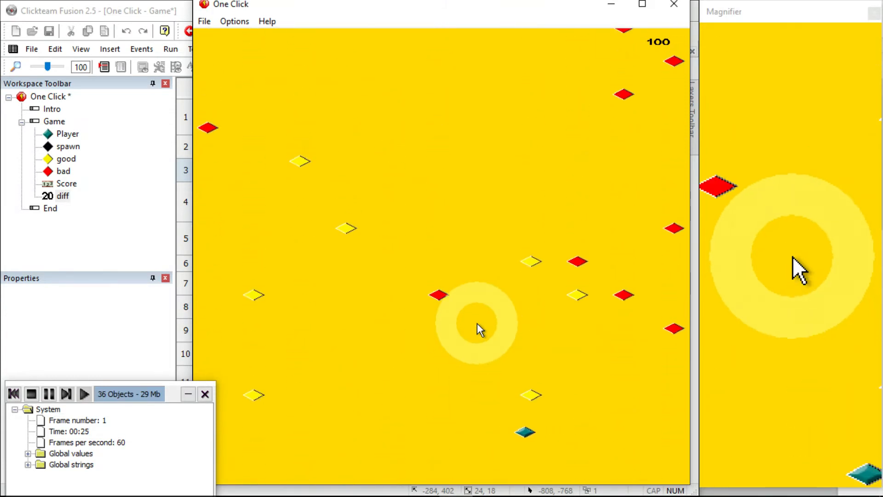
pyautogui.click(477, 323)
pyautogui.click(476, 323)
pyautogui.click(477, 323)
pyautogui.click(476, 323)
pyautogui.click(477, 323)
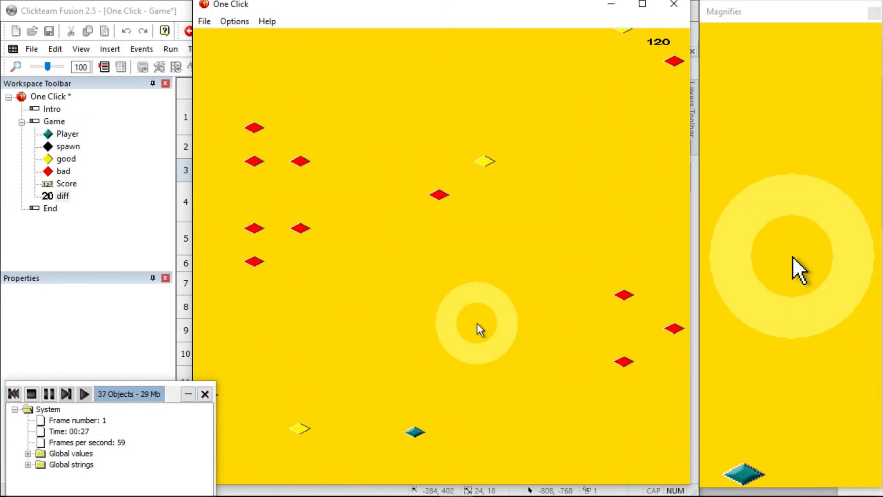
pyautogui.click(476, 322)
pyautogui.click(477, 323)
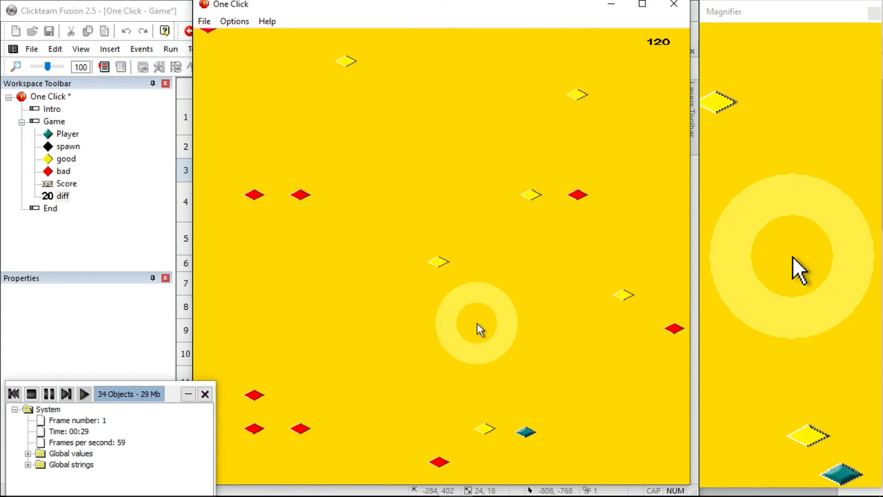
pyautogui.click(476, 322)
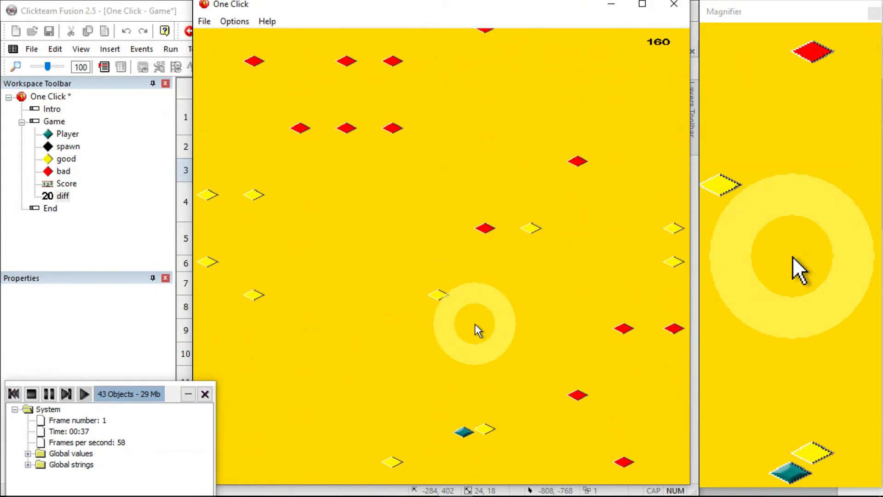
pyautogui.click(476, 325)
pyautogui.click(468, 341)
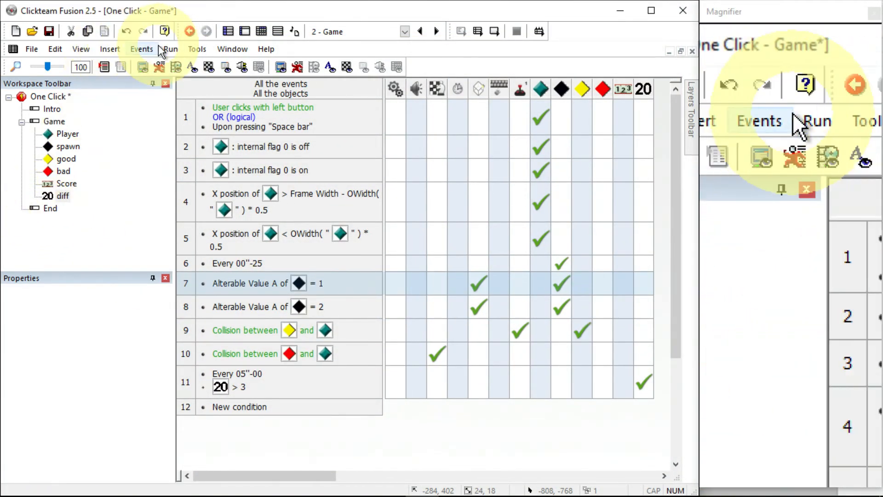
# Run the application again and play the opening seconds from a fresh start
pyautogui.click(171, 48)
pyautogui.click(182, 93)
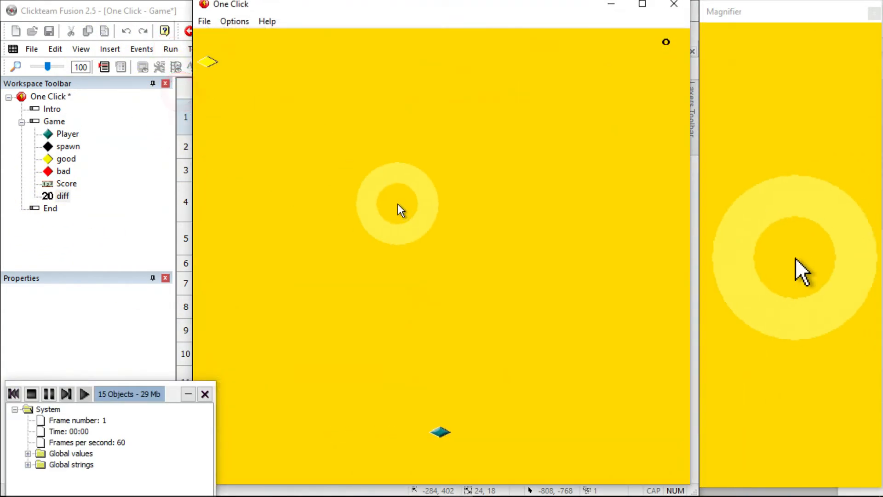
pyautogui.click(396, 202)
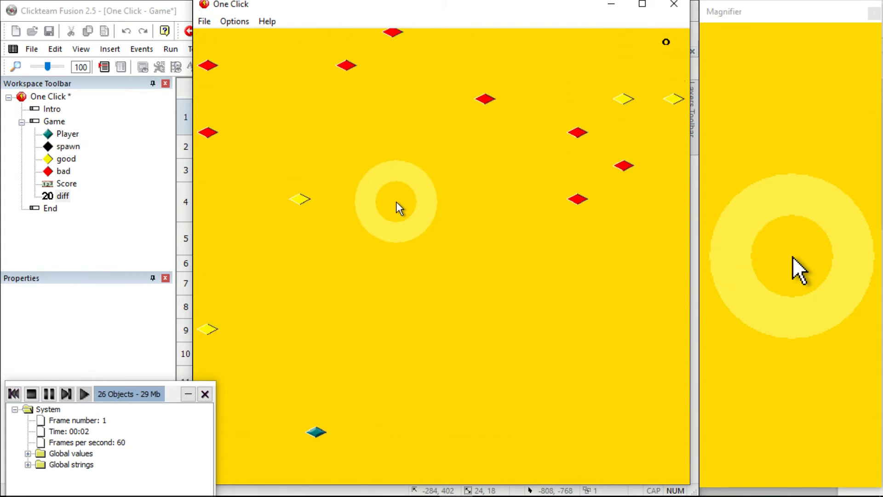
pyautogui.click(396, 201)
pyautogui.click(396, 201)
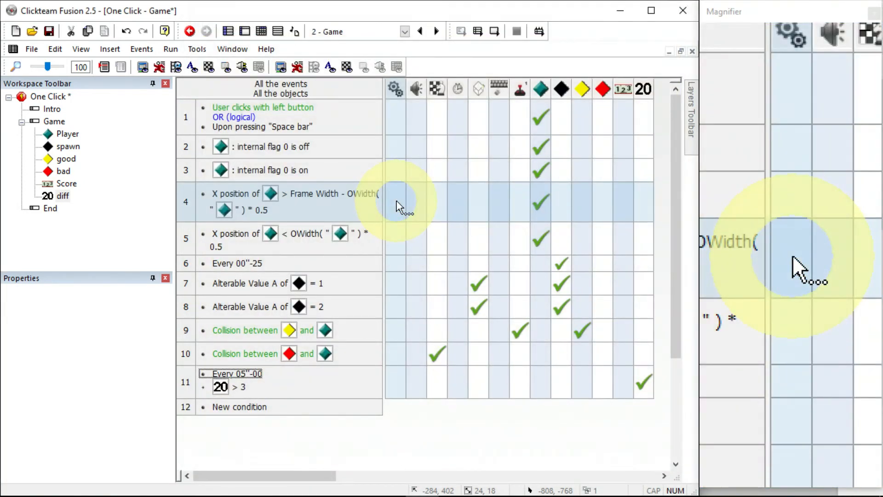
# Open the End frame and add the Score counter from the Game frame, placing it mid-frame and enlarging it
pyautogui.doubleClick(48, 208)
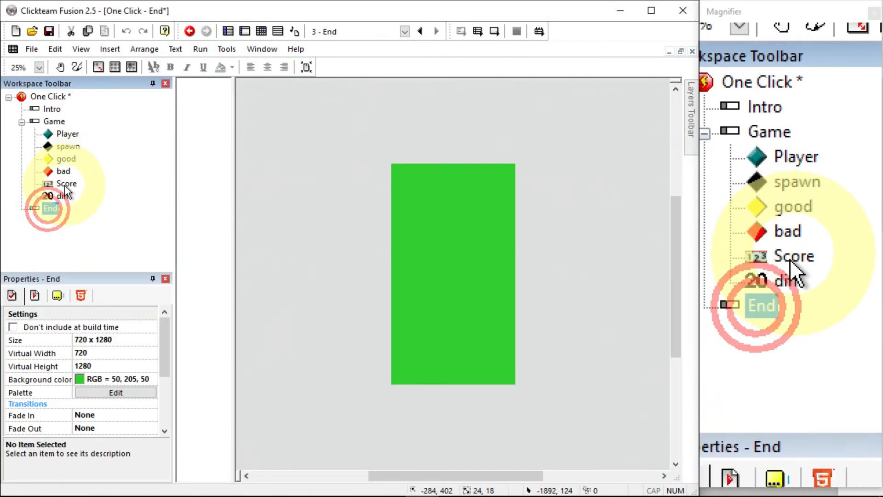
pyautogui.moveTo(63, 184); pyautogui.dragTo(491, 271)
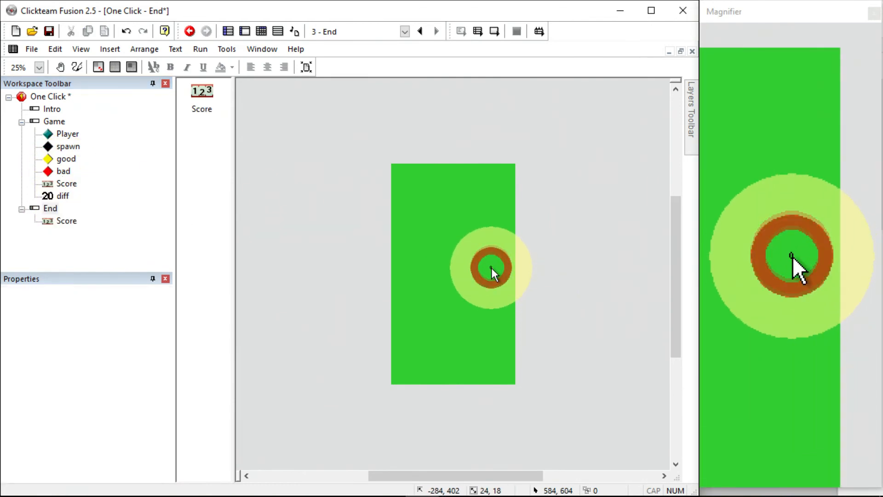
pyautogui.click(490, 266)
pyautogui.click(491, 271)
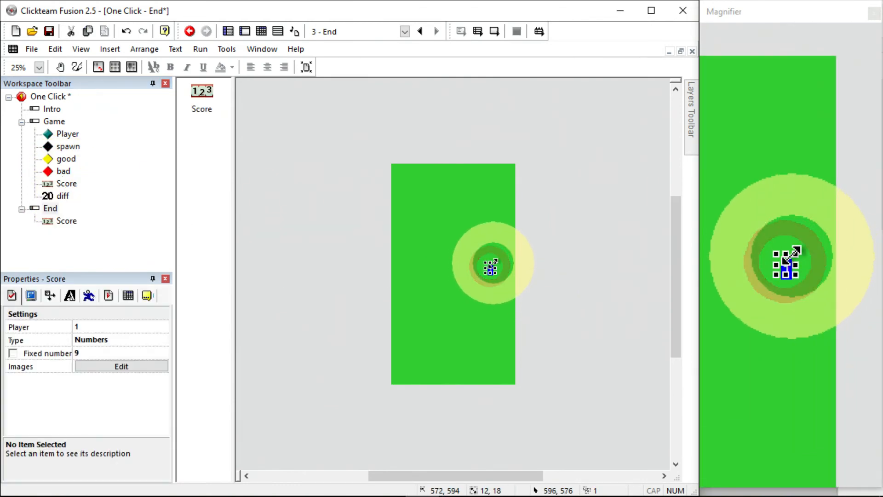
pyautogui.moveTo(493, 263); pyautogui.dragTo(514, 235)
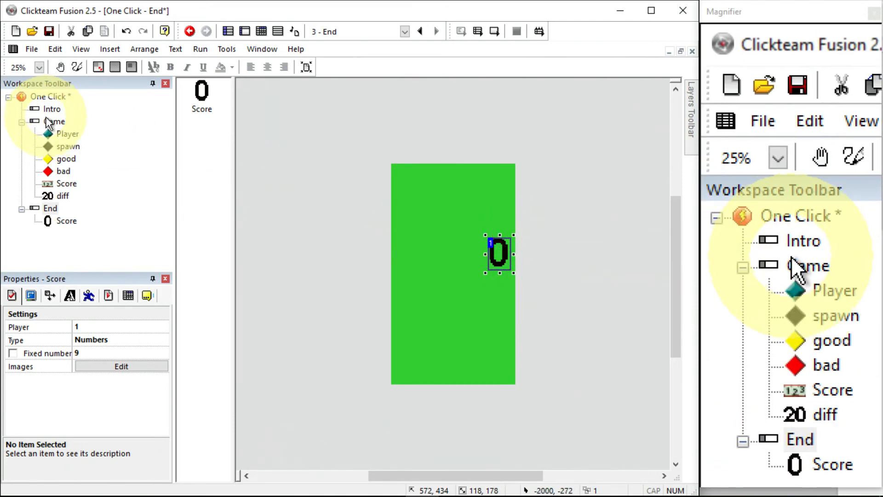
# In the Intro frame's event editor, add a Set Score action for the player to the left-click event, then save the project
pyautogui.click(51, 108)
pyautogui.click(261, 31)
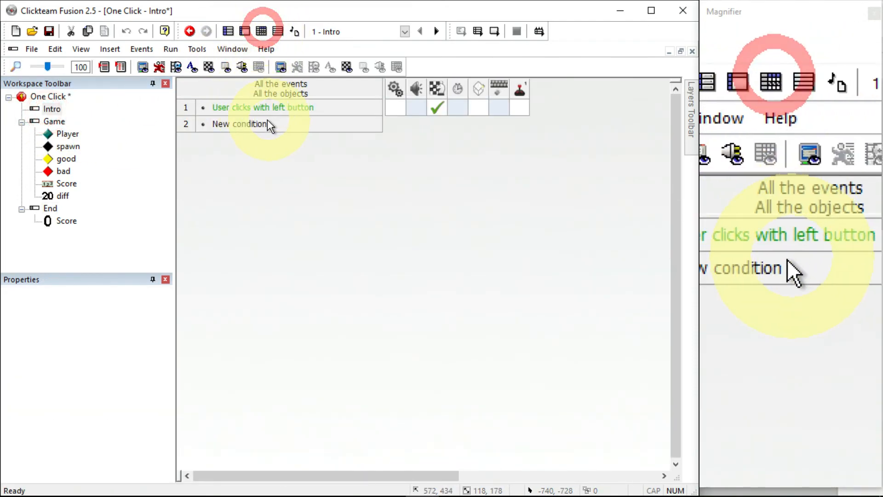
pyautogui.rightClick(523, 111)
pyautogui.click(533, 121)
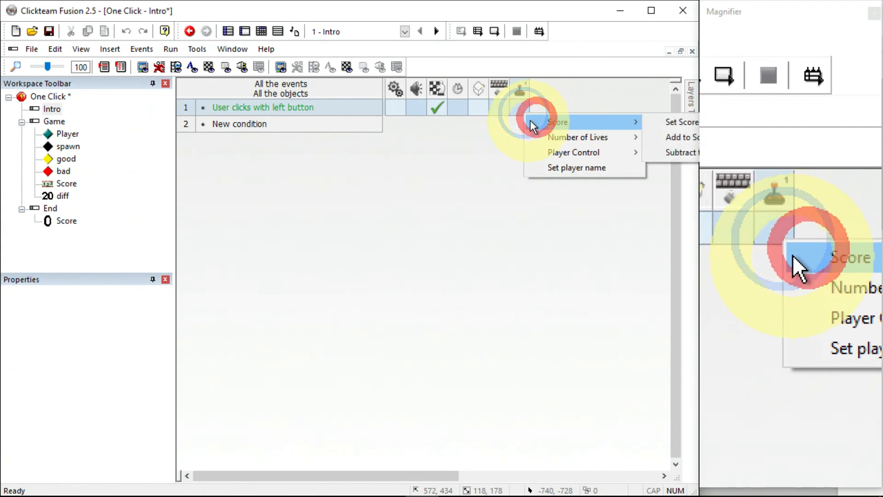
pyautogui.click(644, 122)
pyautogui.click(462, 430)
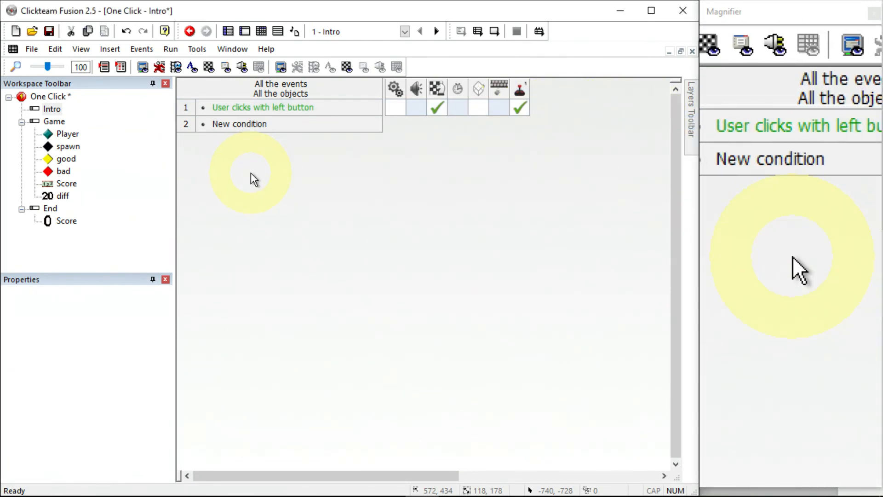
pyautogui.click(31, 49)
pyautogui.click(51, 110)
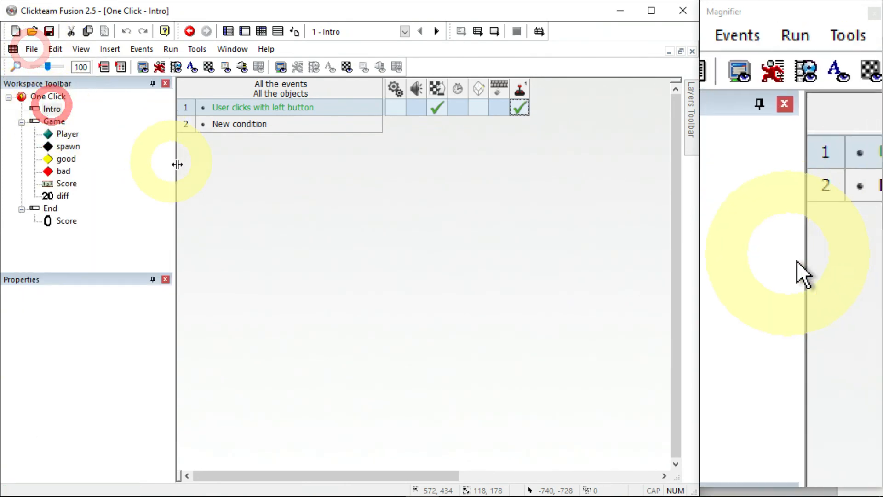